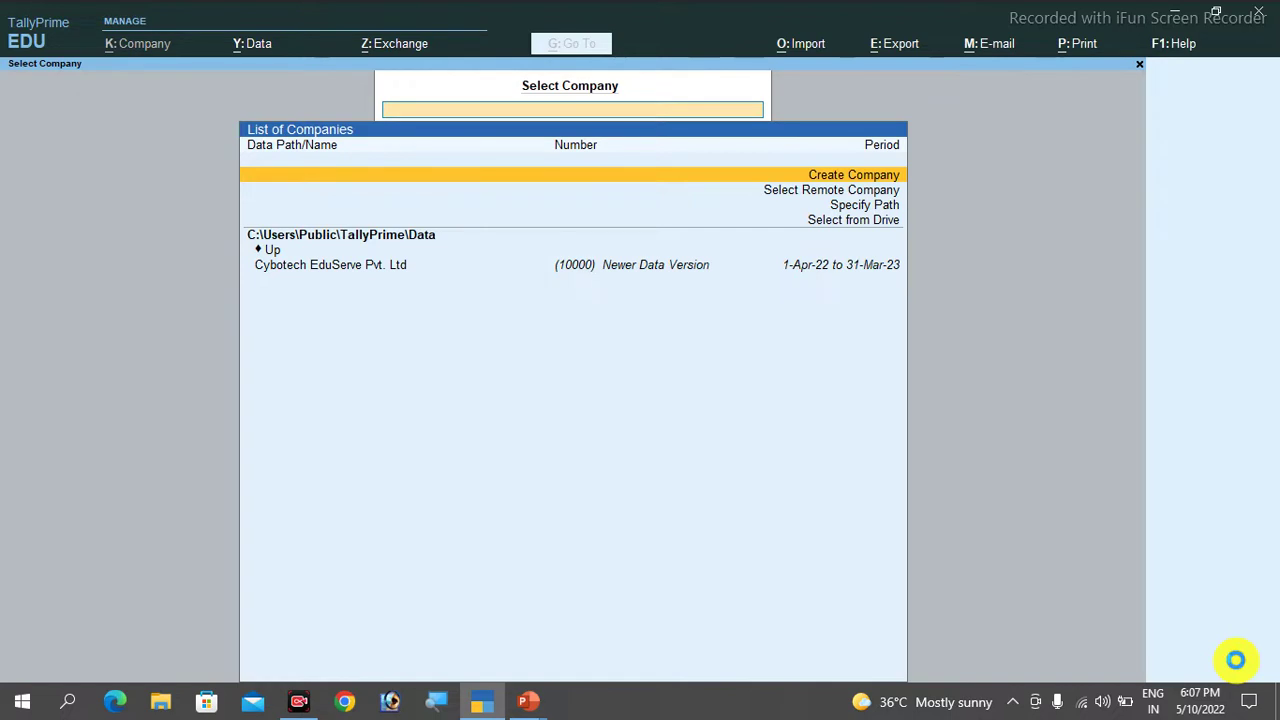
Start creating a company named Cybotech EduServe Pvt. Ltd, using the same mailing name
key(Return)
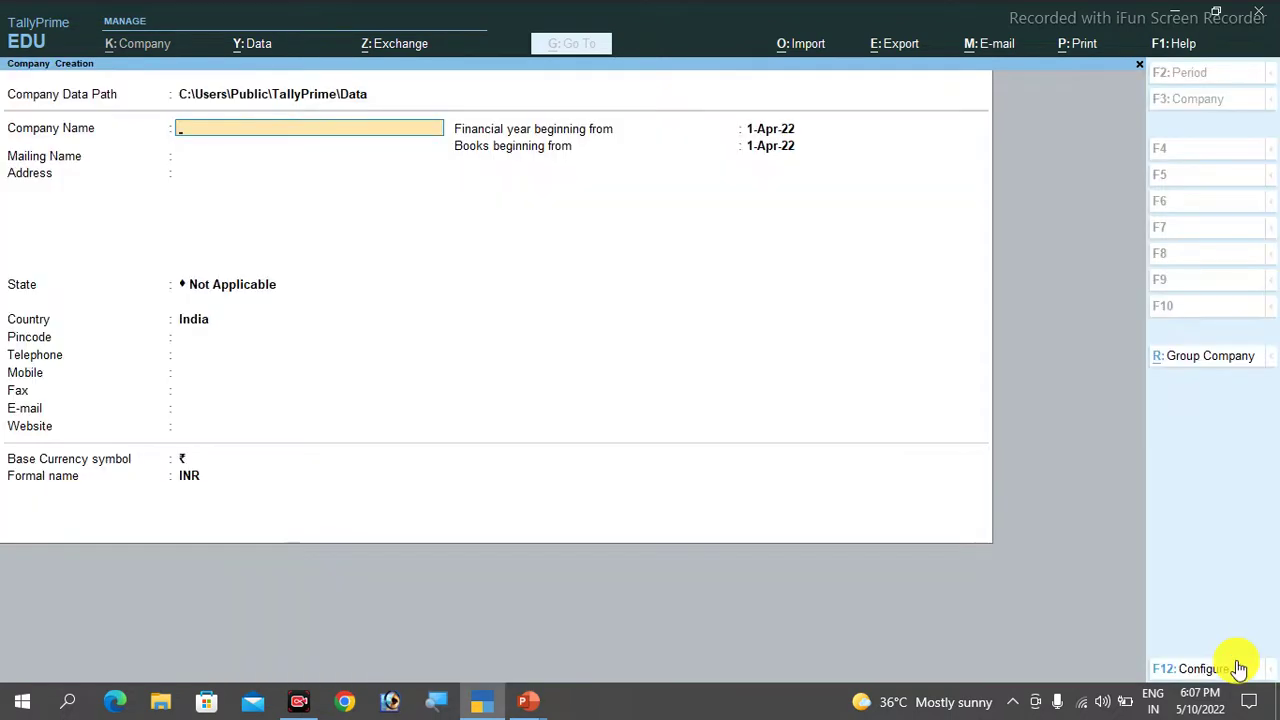
text(Cybotech EduServe)
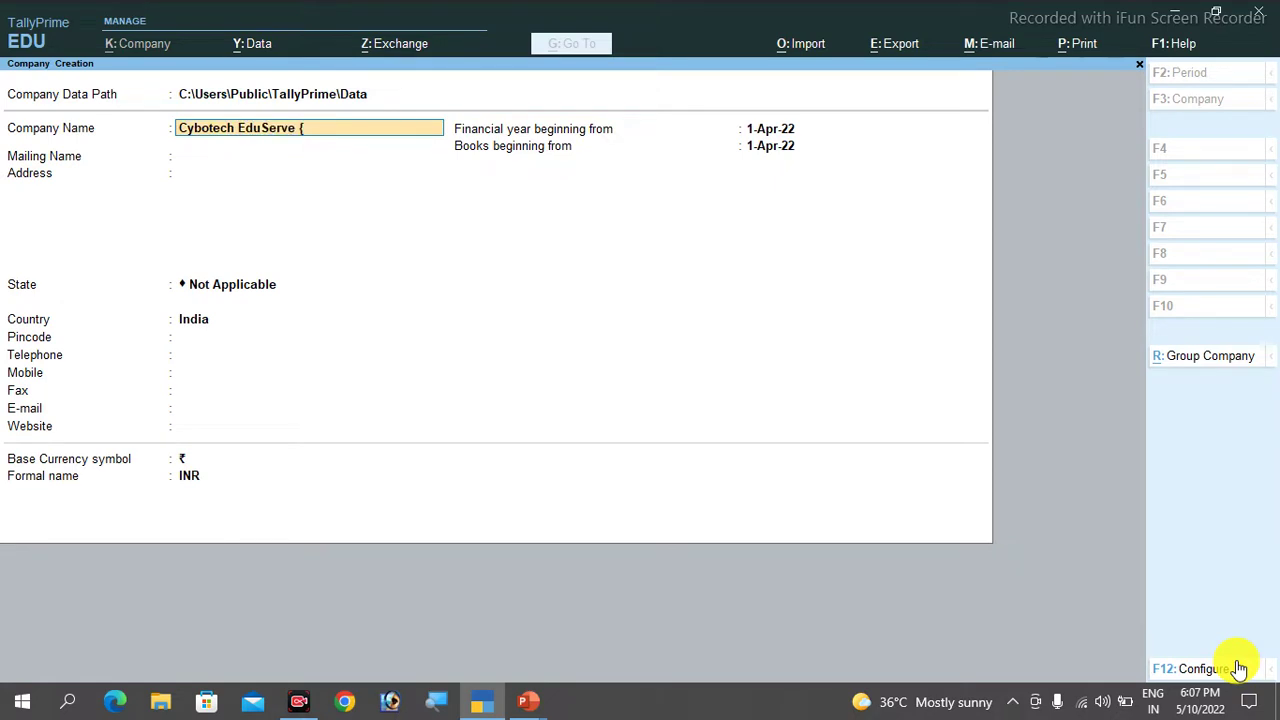
text(Pvt. Ltd)
key(Return)
key(Return)
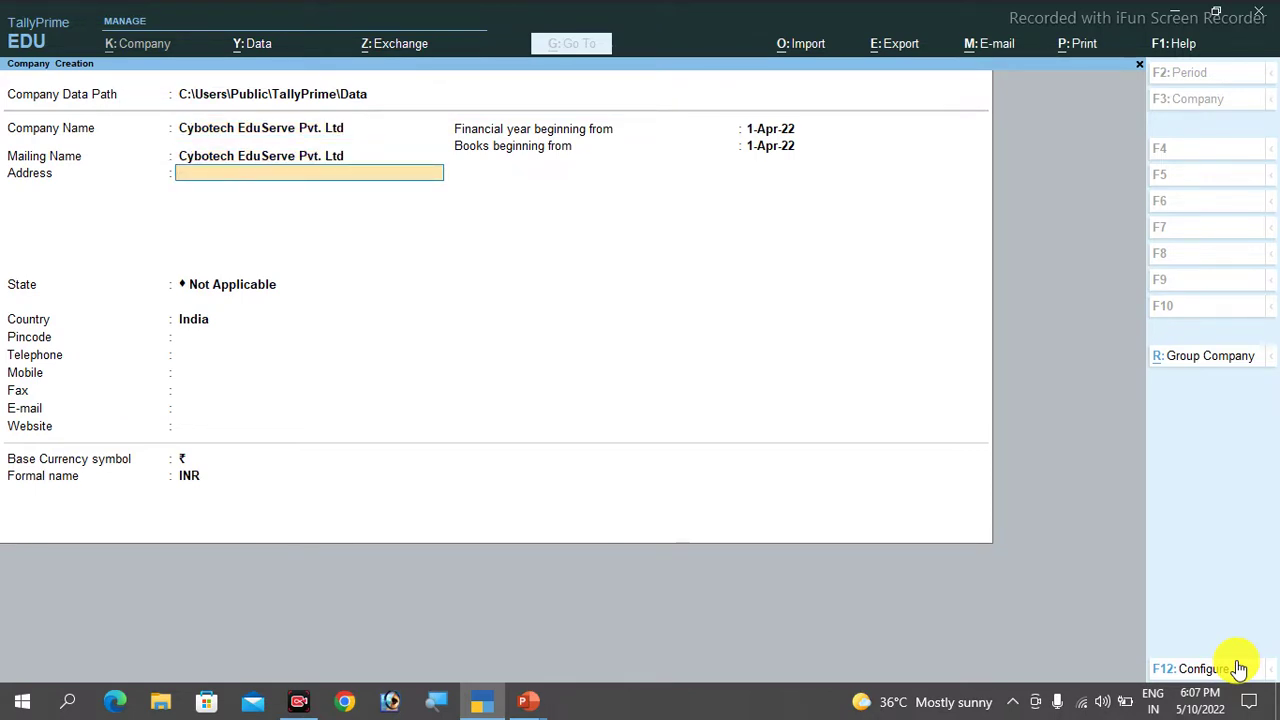
Enter the company's two-line postal address in the company details
text(GFf)
key(BackSpace)
text(ola Road)
text(, Nweaar)
key(BackSpace)
key(BackSpace)
key(BackSpace)
key(BackSpace)
key(BackSpace)
text(ear Imamabar)
key(Return)
text(Nawa)
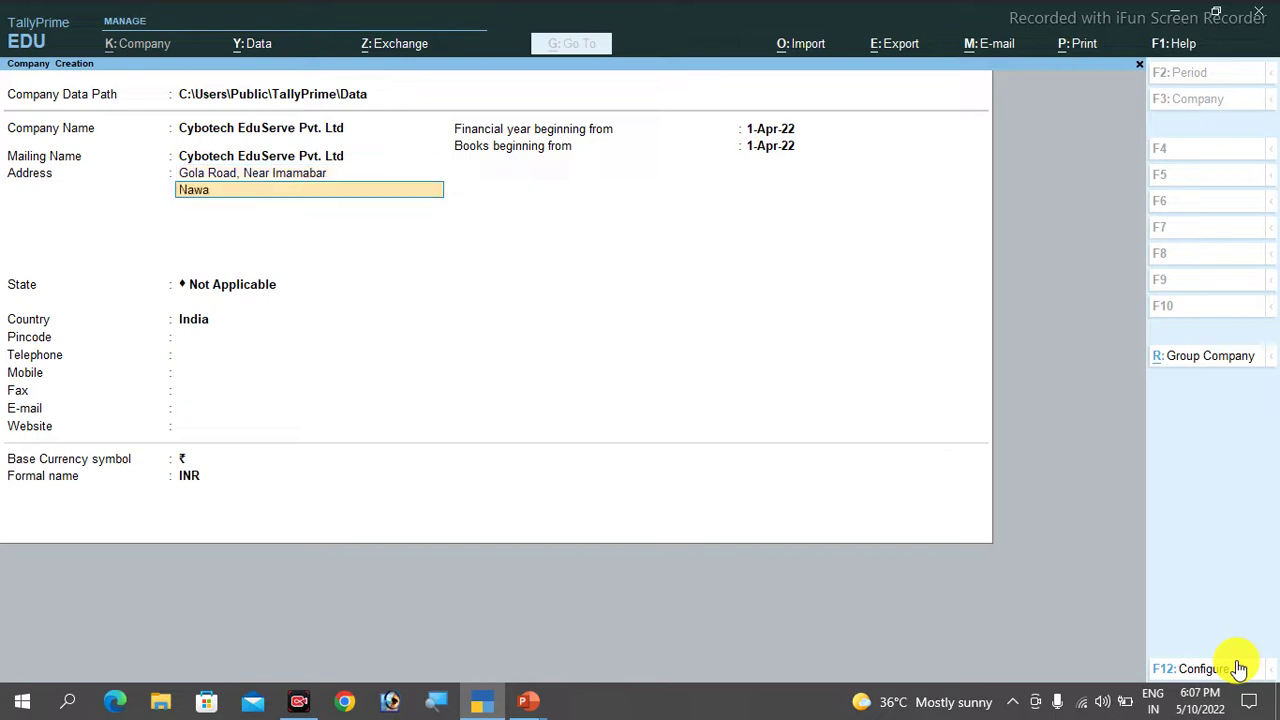
text(da)
key(Return)
key(Return)
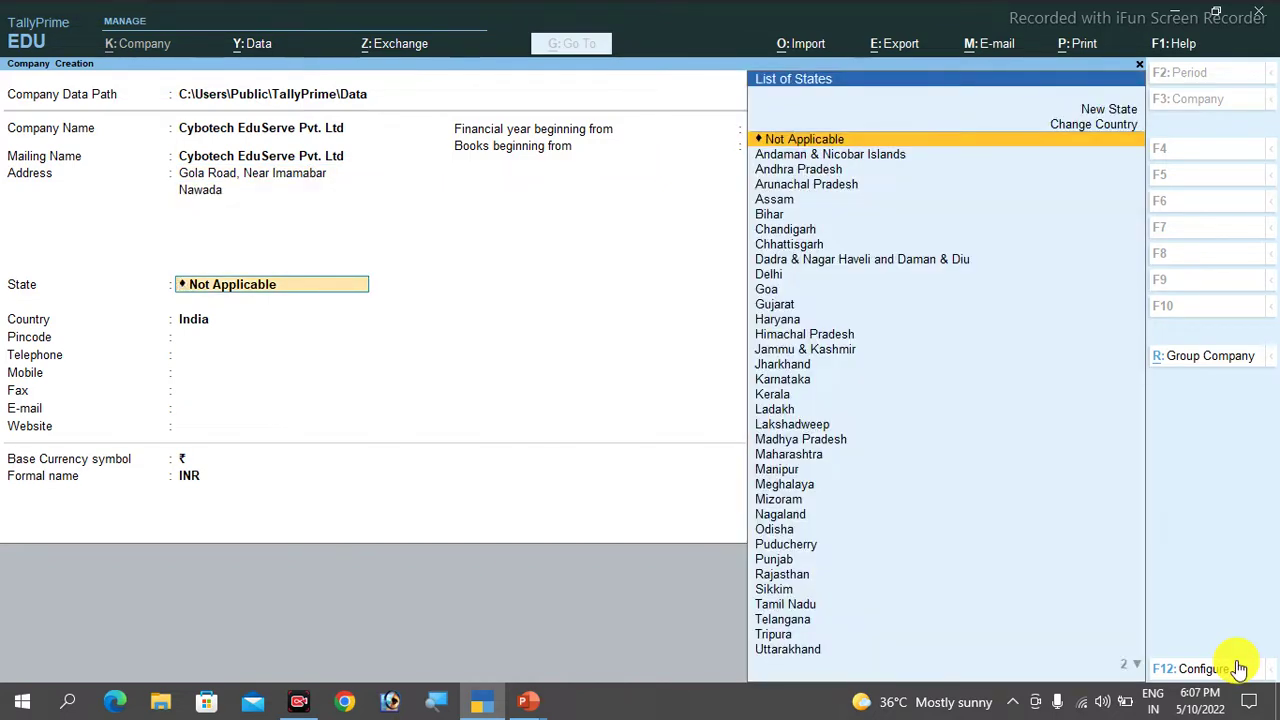
Set the company's state to Bihar, leave the pincode and contact details blank, and save the company
text(Bi)
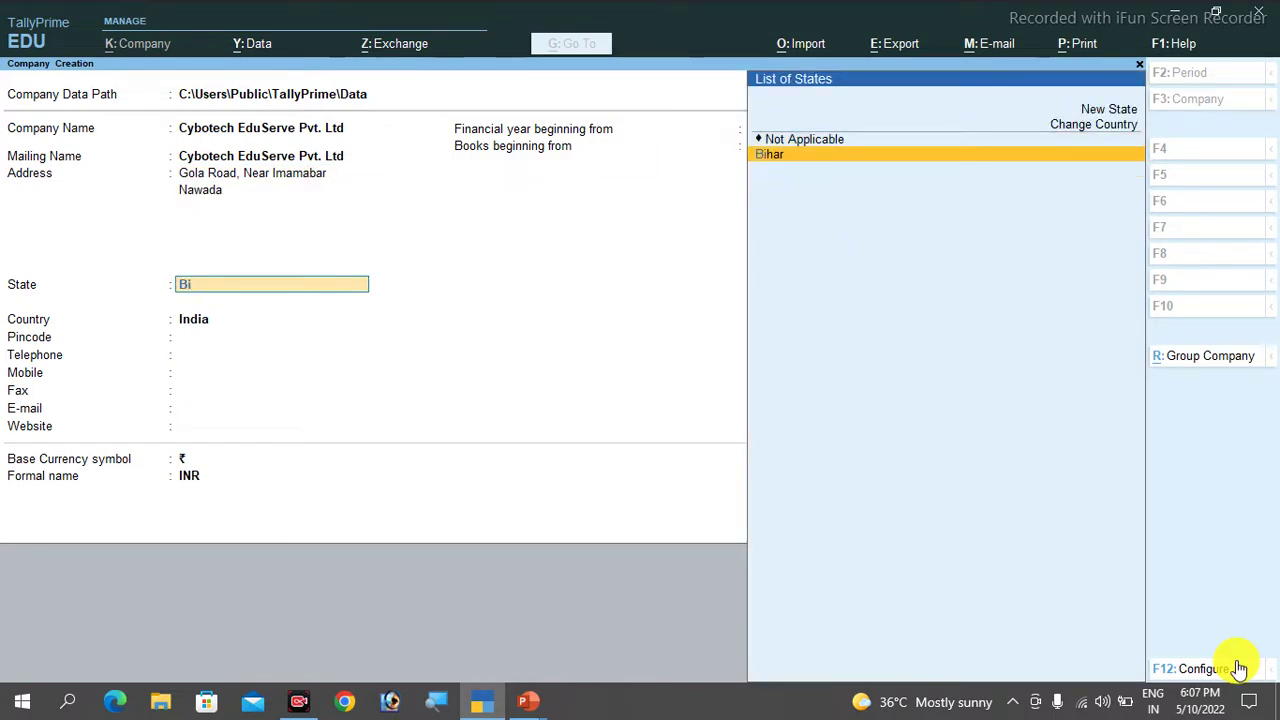
key(Return)
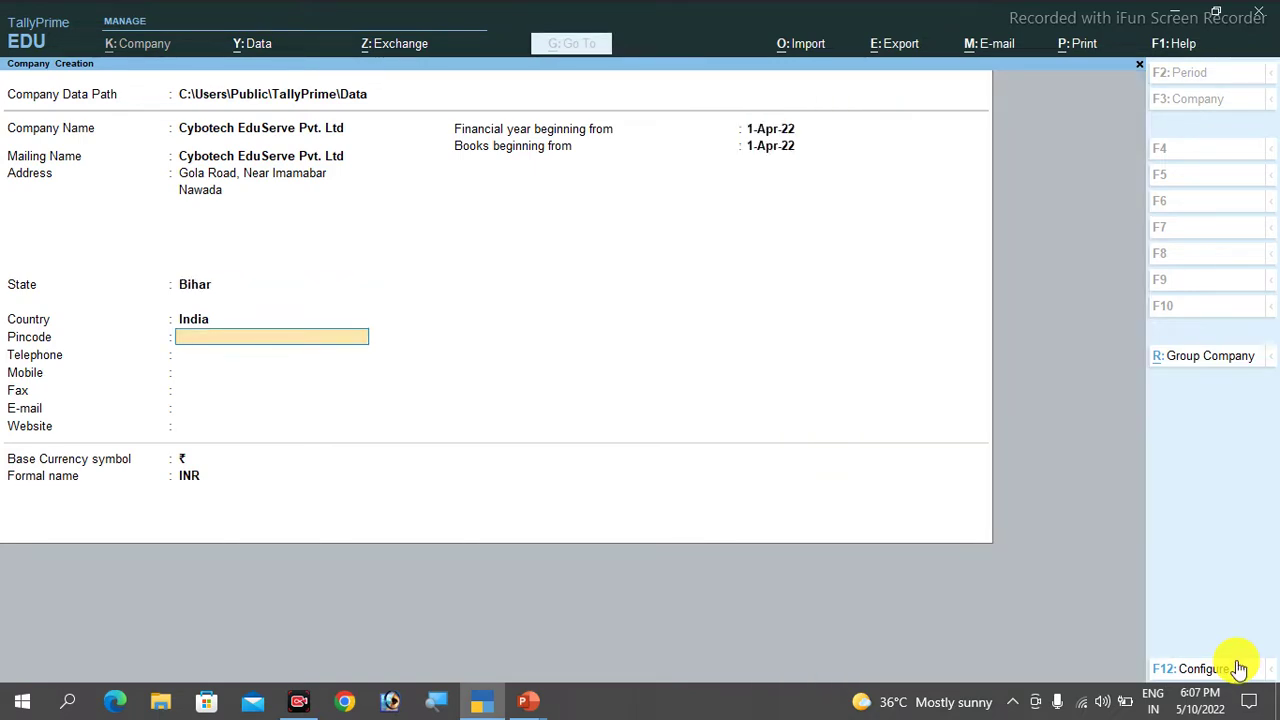
key(Return)
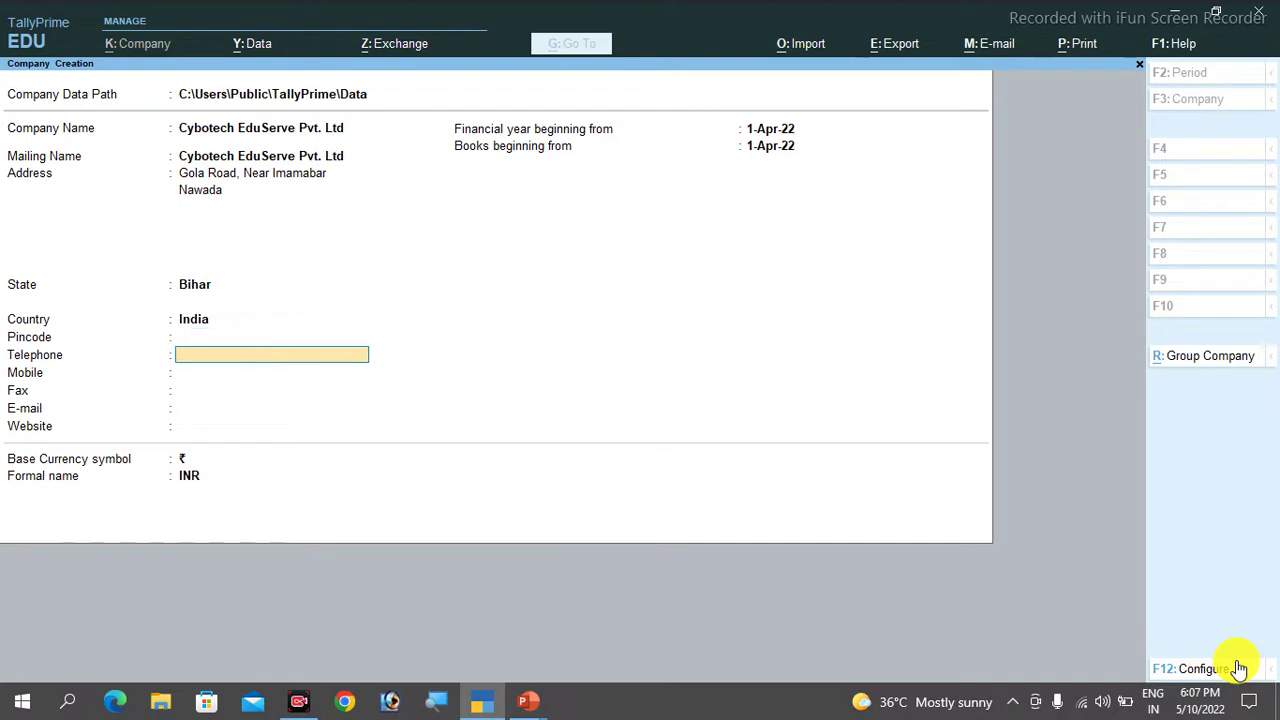
key(Return)
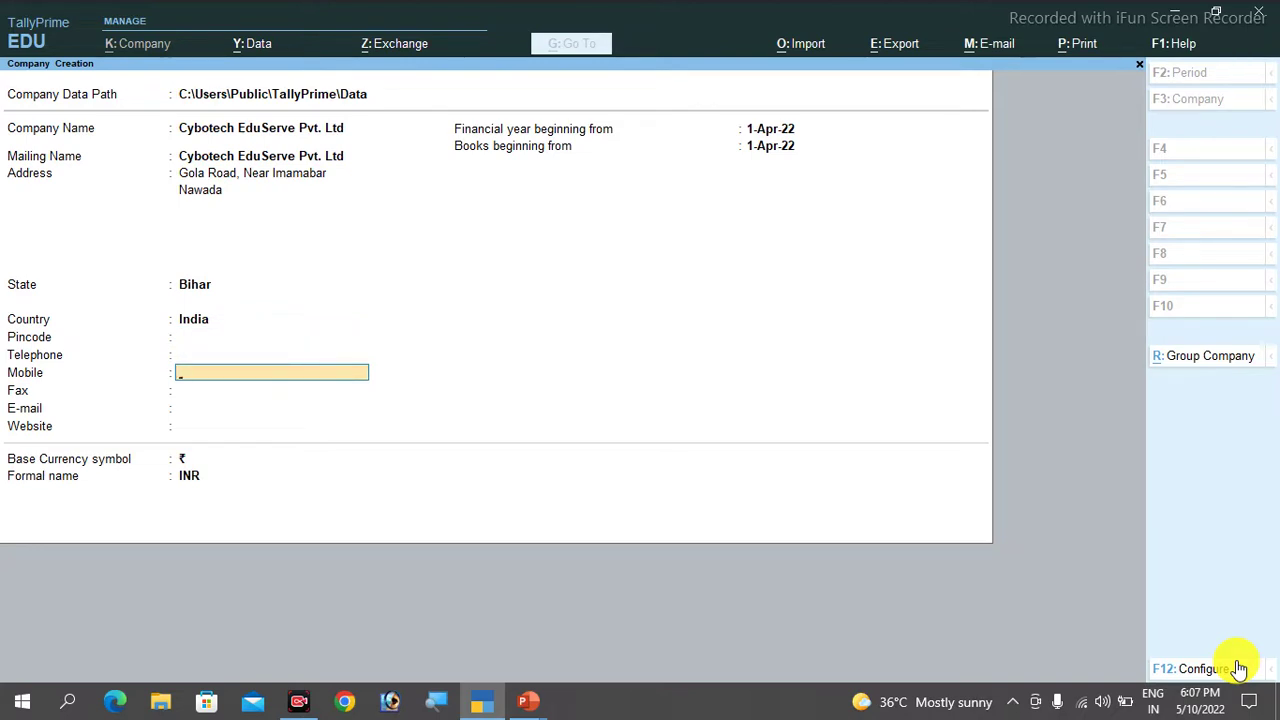
key(ctrl)
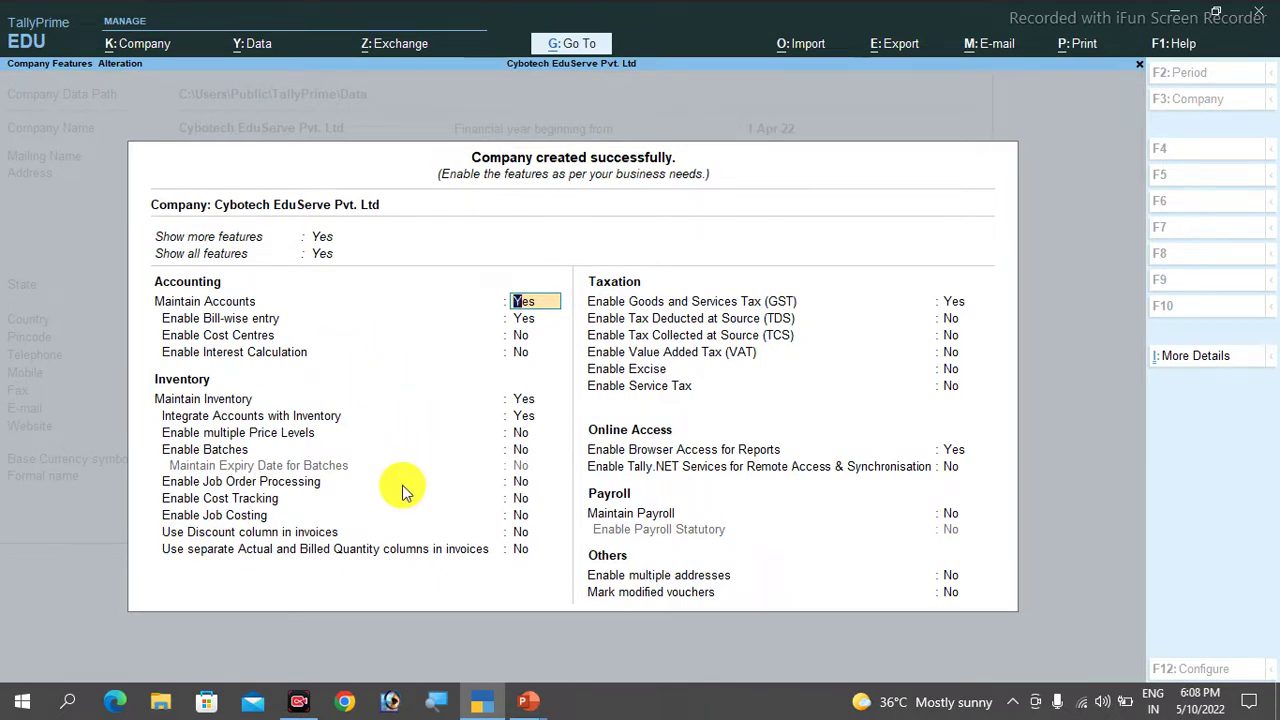
Accept the default accounting and inventory features for the new company
key(Return)
key(Return)
key(Return)
key(Return)
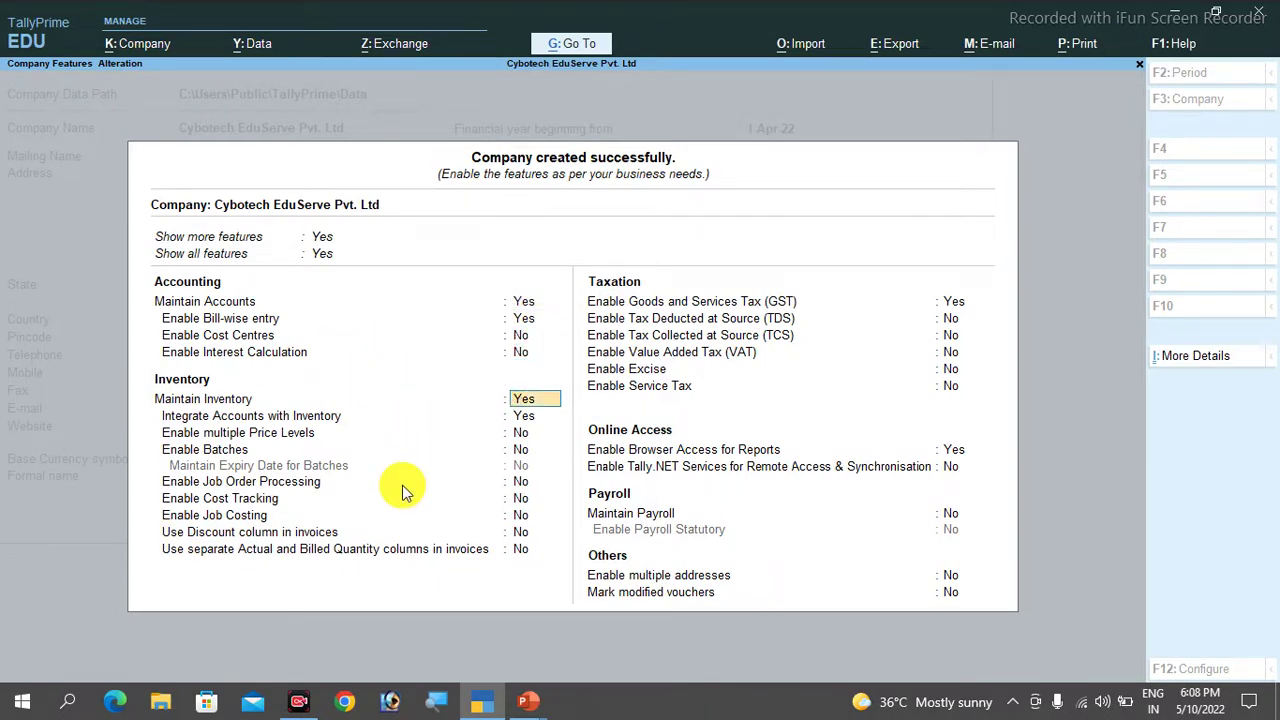
key(Return)
key(Return)
key(Return)
key(Return)
key(Return)
key(Return)
key(Return)
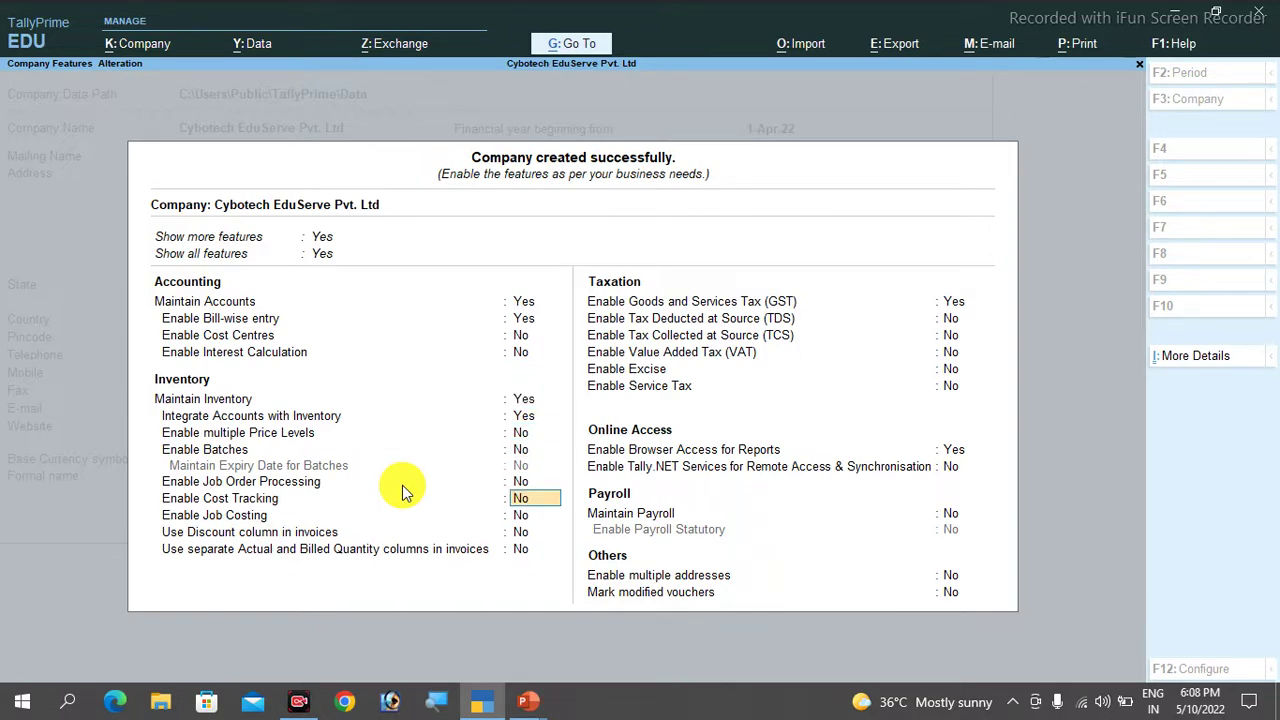
key(Return)
key(Return)
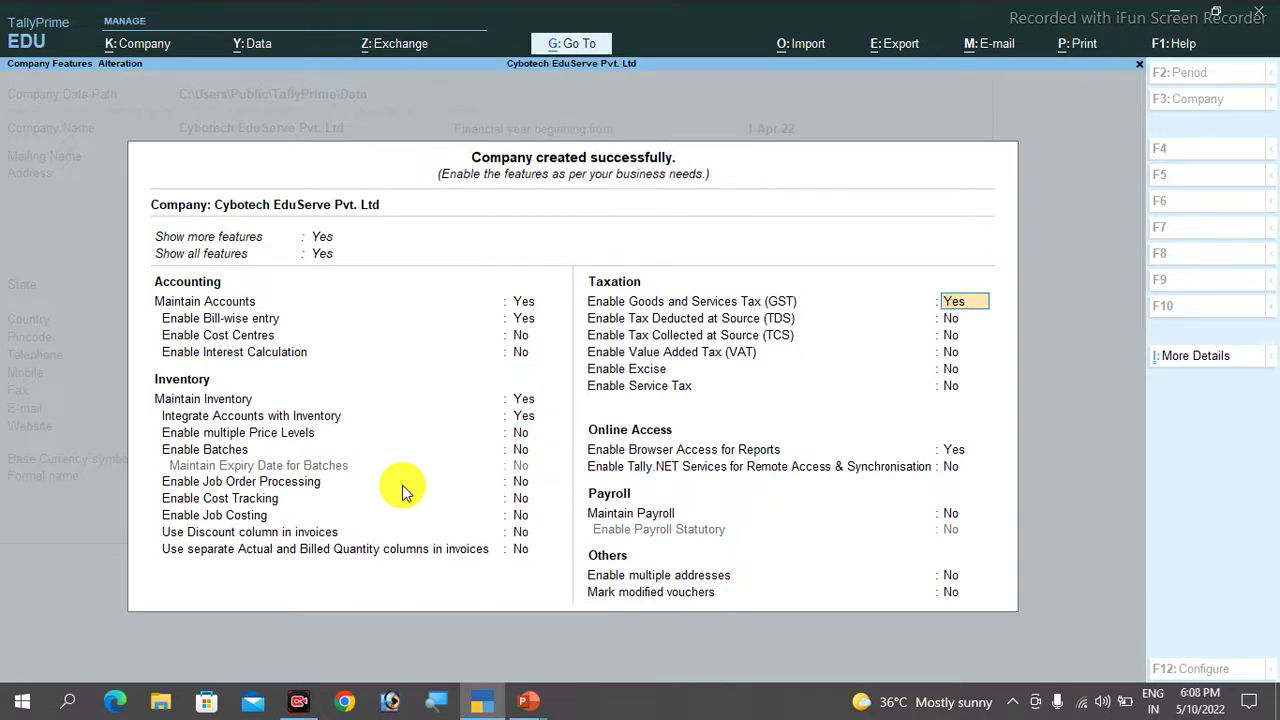
Keep GST enabled with the Regular registration type and leave TDS and TCS disabled
key(Return)
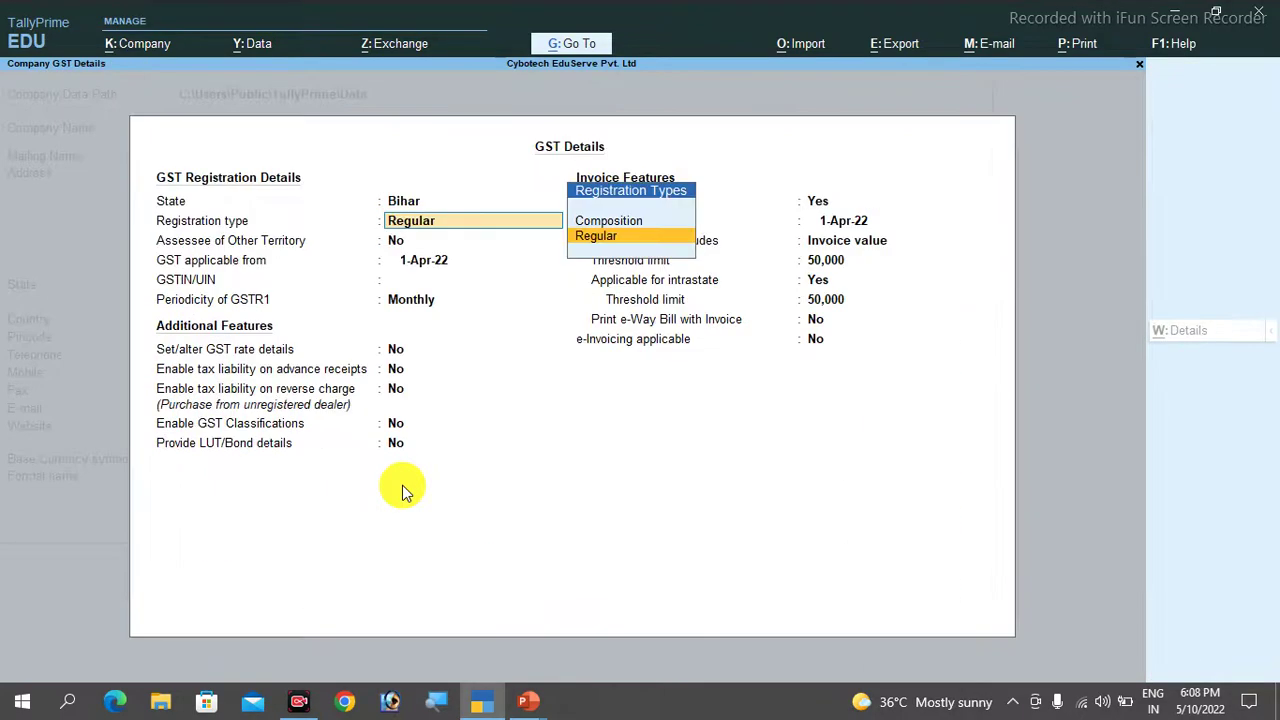
key(ctrl+a)
key(Return)
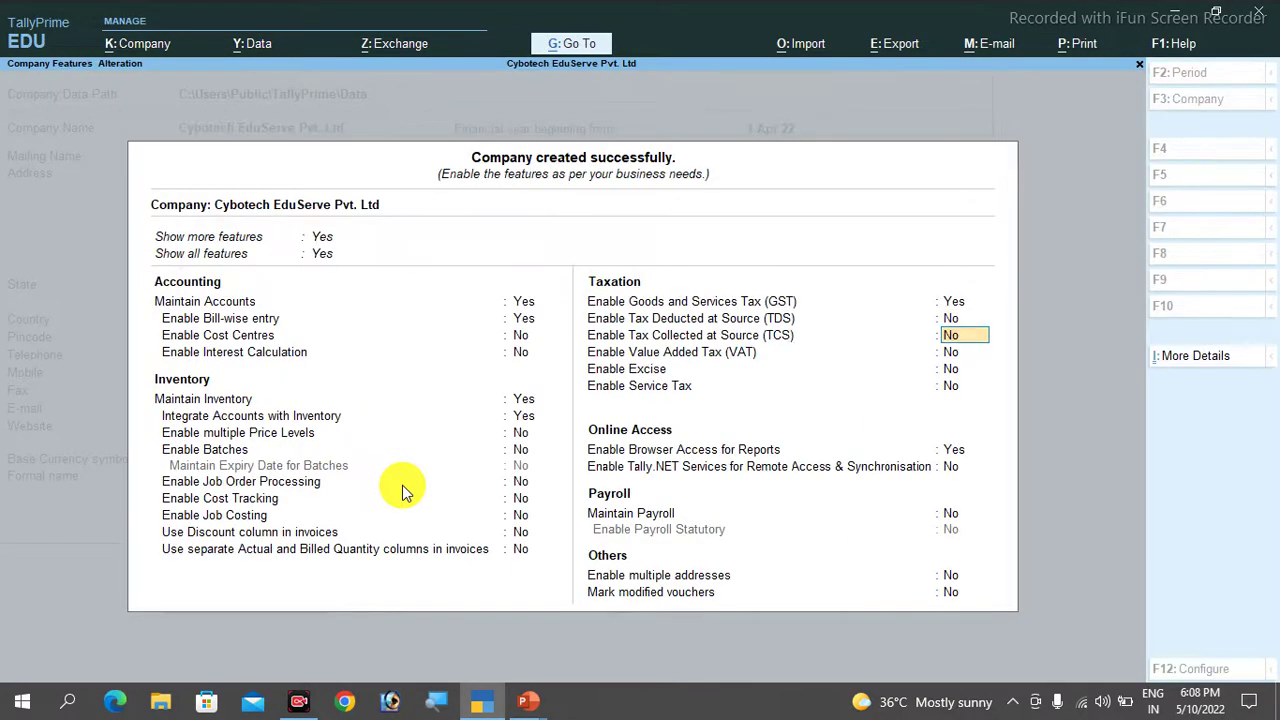
key(Return)
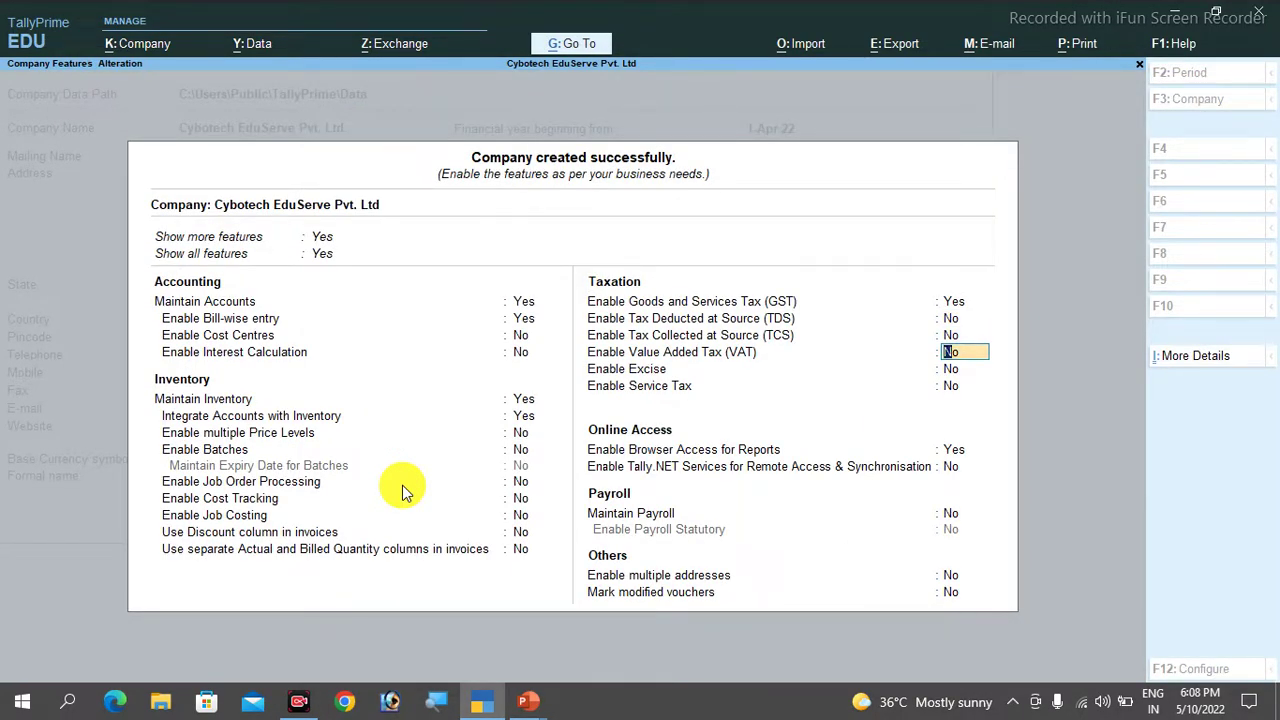
Enable Value Added Tax (VAT) with Bihar as the state, accept the VAT details, and save the company features
text(y)
key(Return)
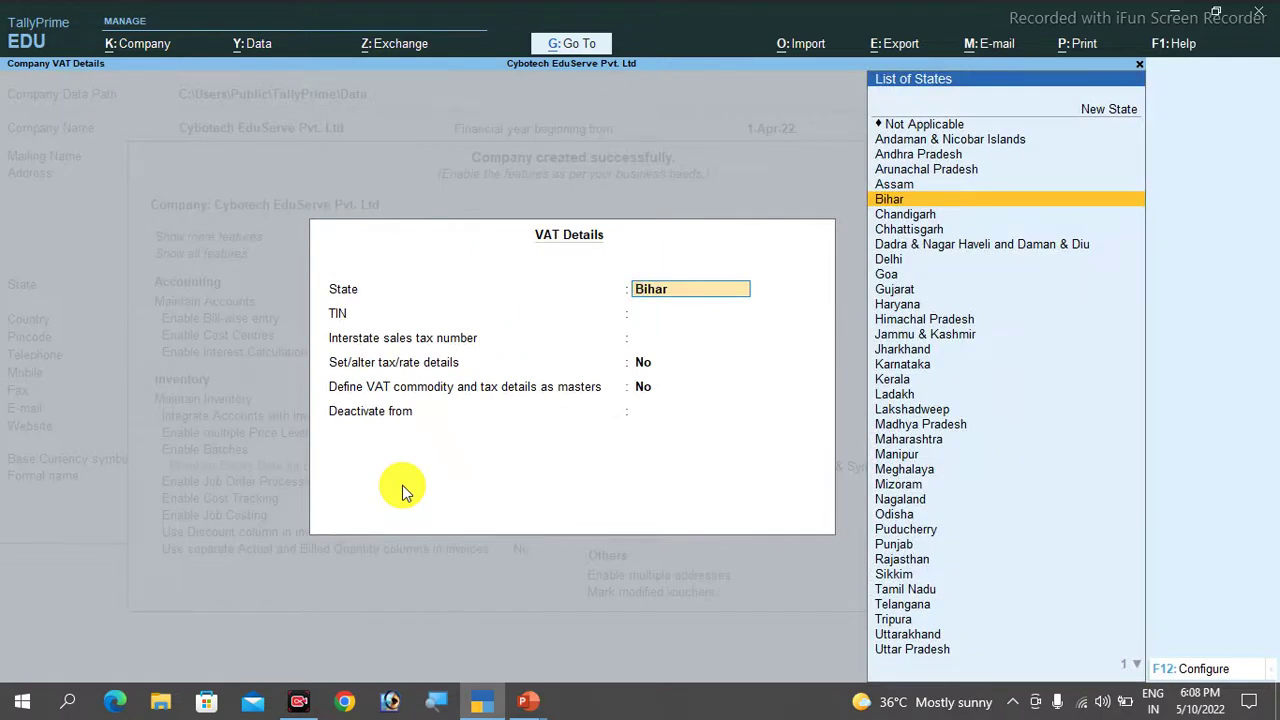
key(ctrl+a)
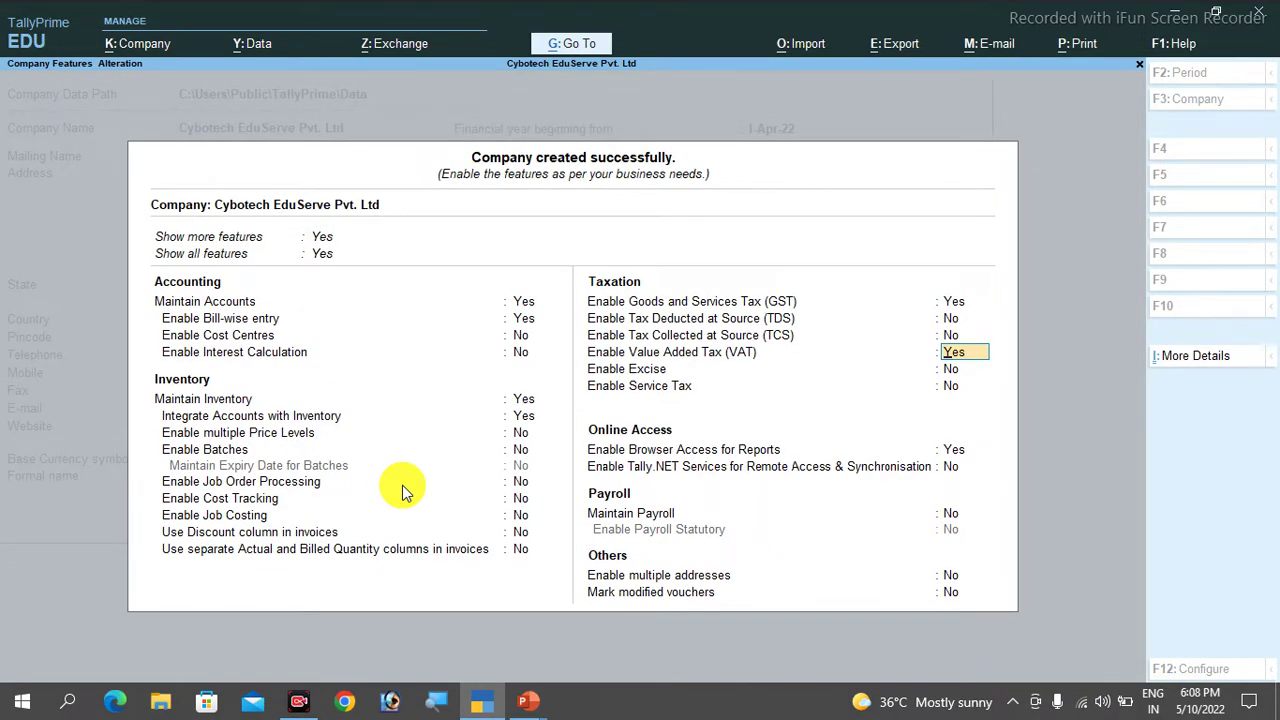
key(Return)
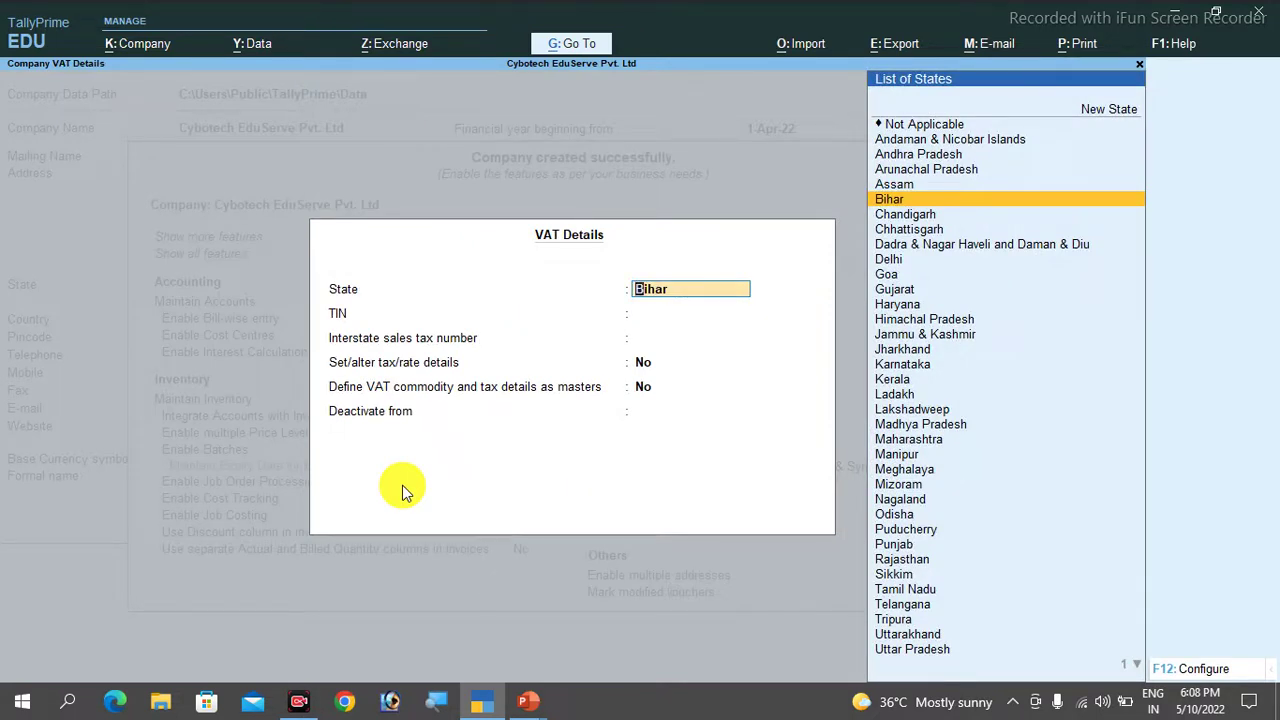
key(Return)
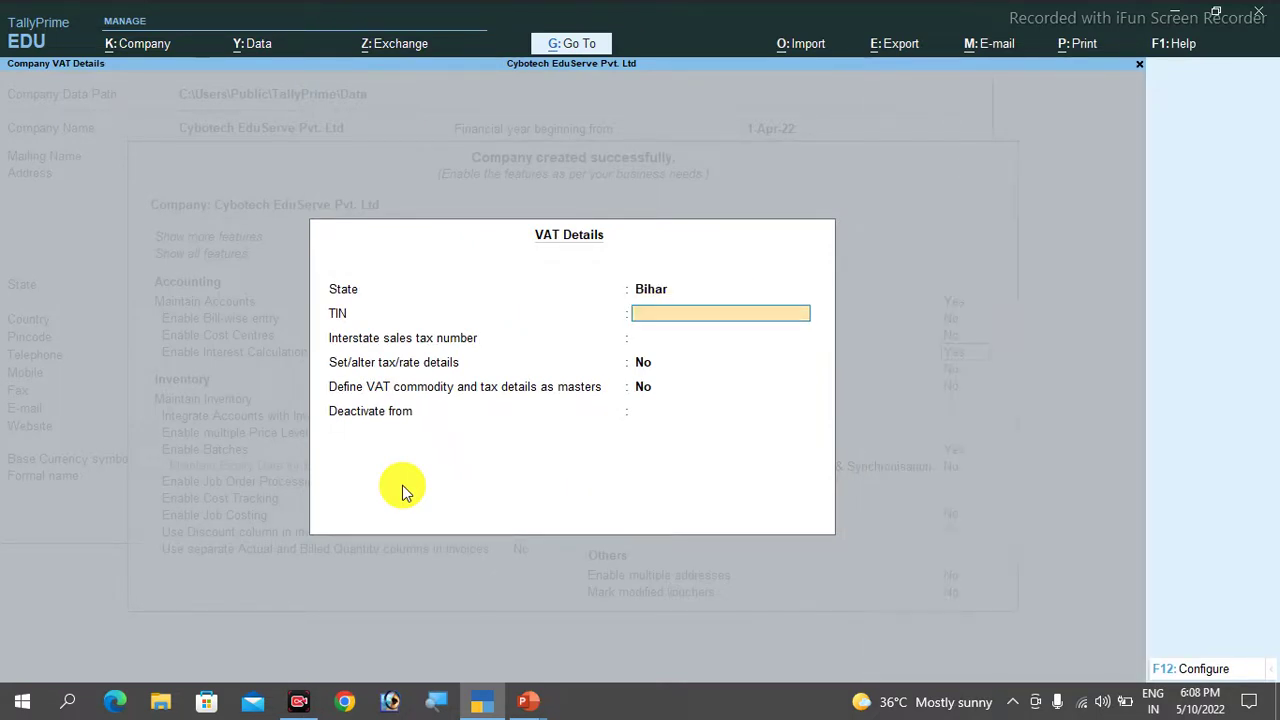
key(Return)
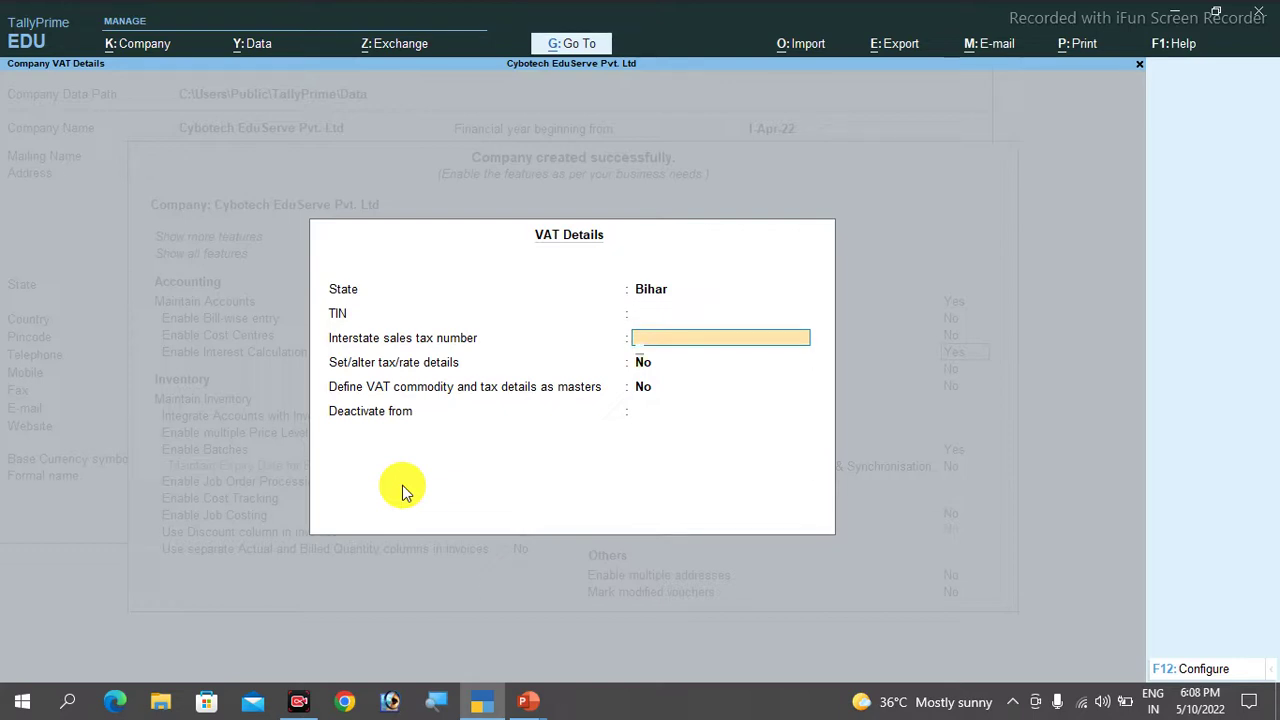
key(Return)
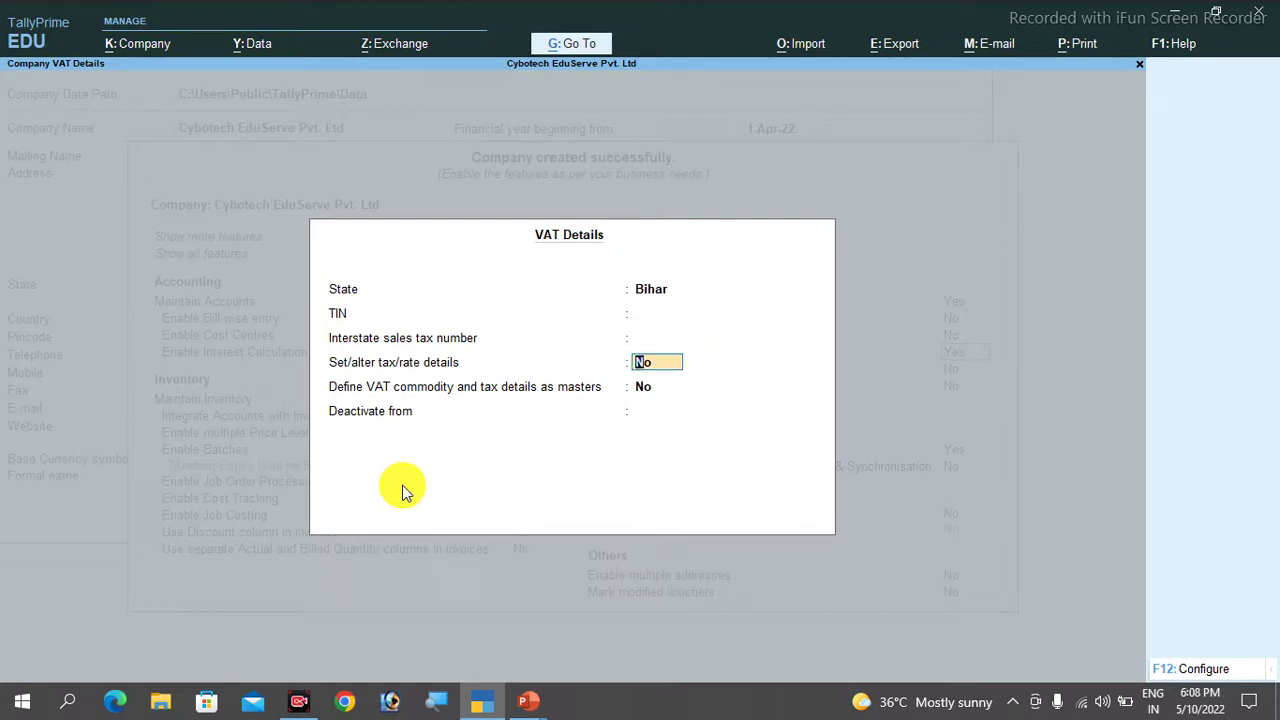
key(ctrl)
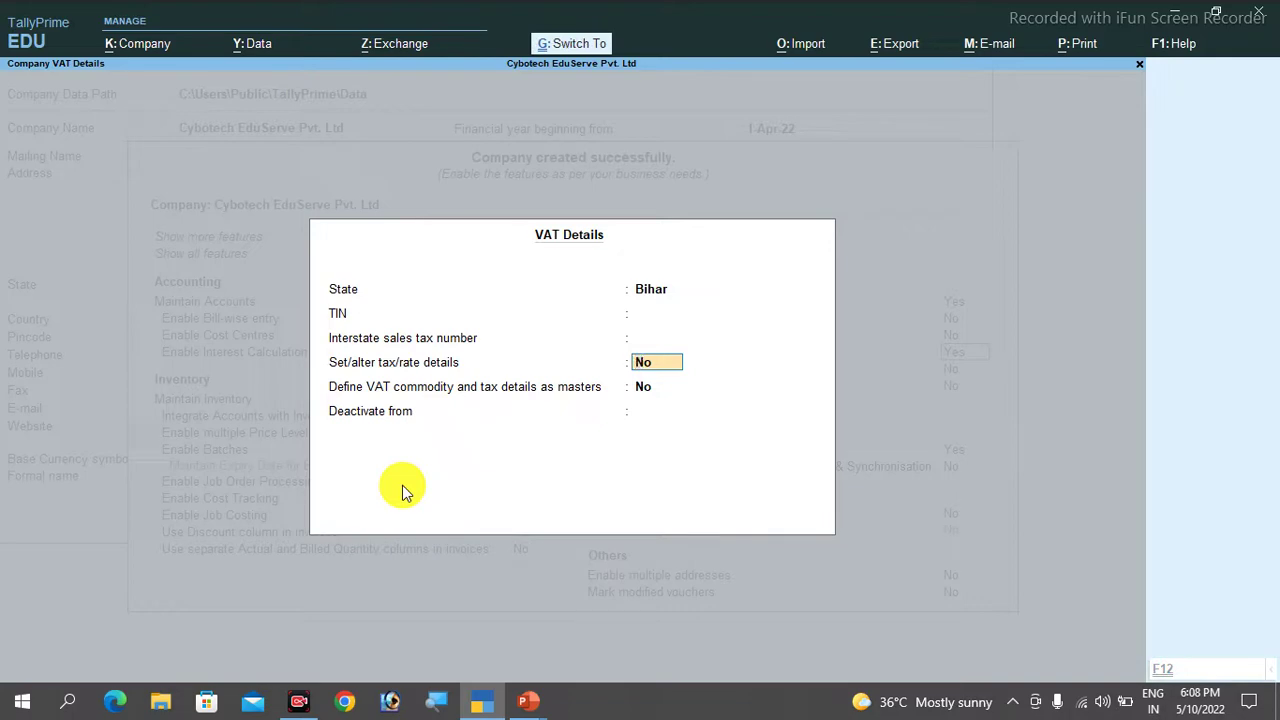
key(ctrl+a)
key(ctrl)
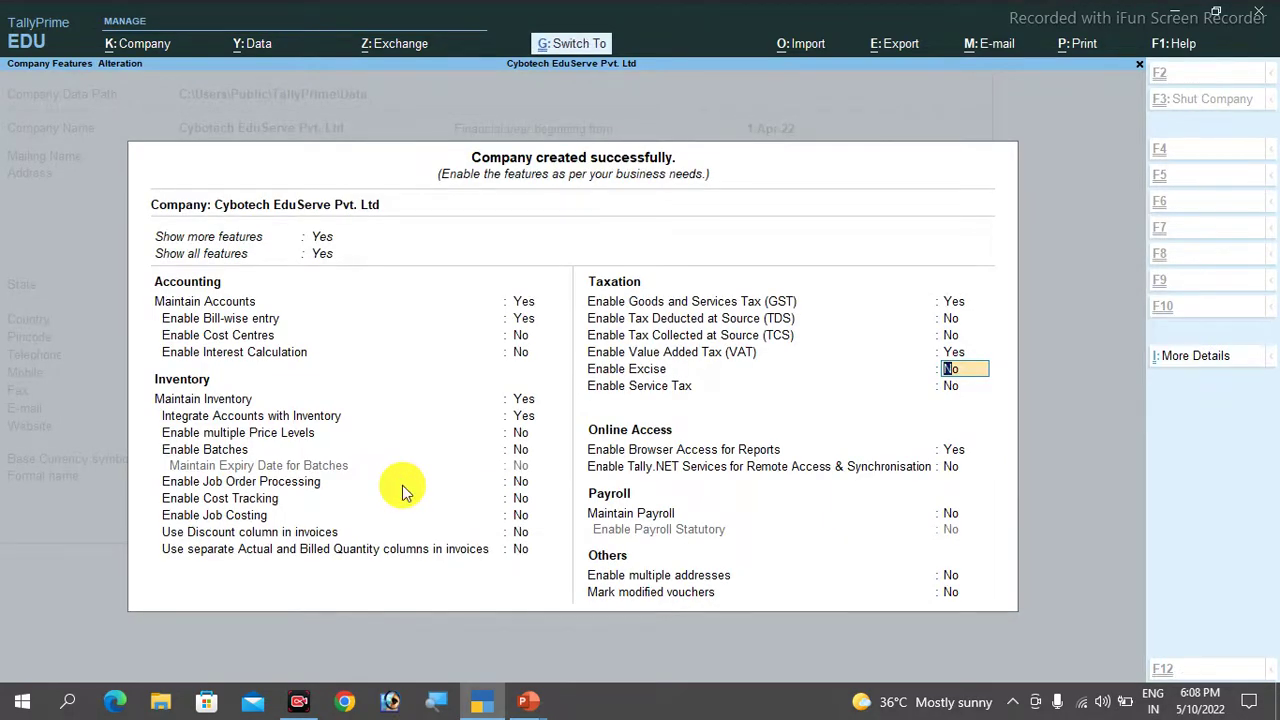
key(ctrl+a)
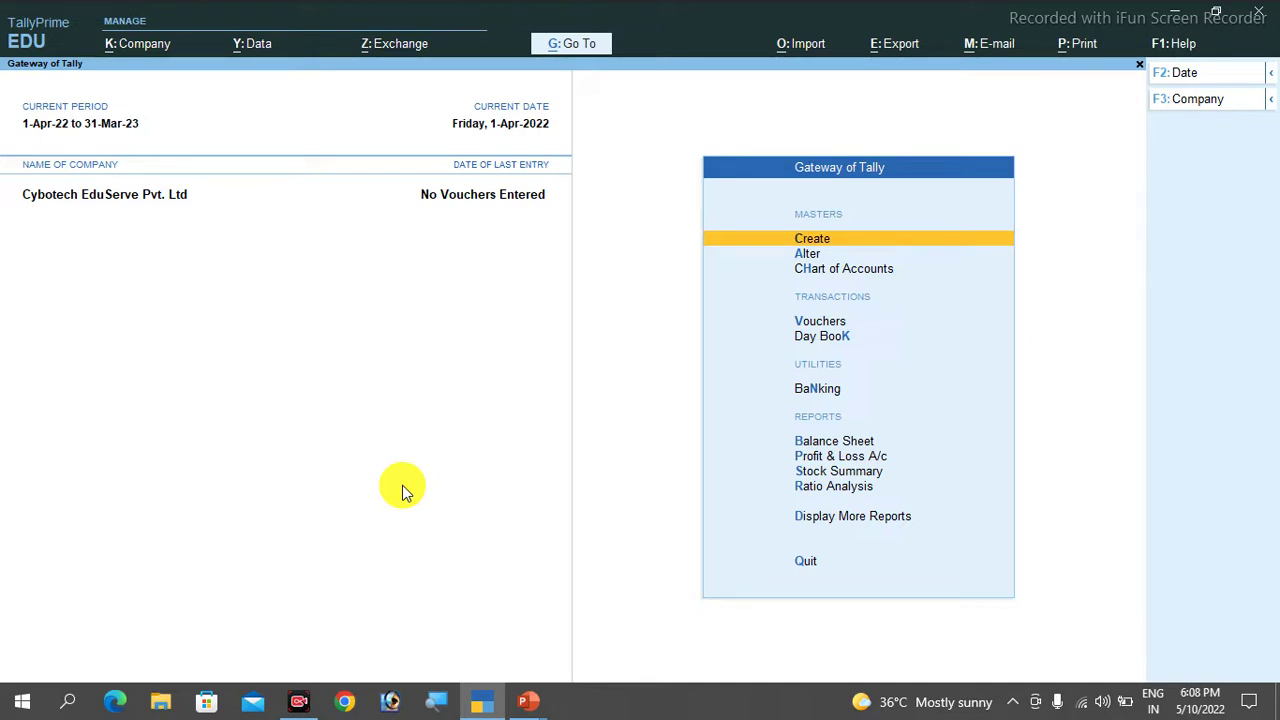
Open a new purchase voucher with supplier invoice number 198 dated 1-Apr-22
key(Down)
key(Down)
key(Down)
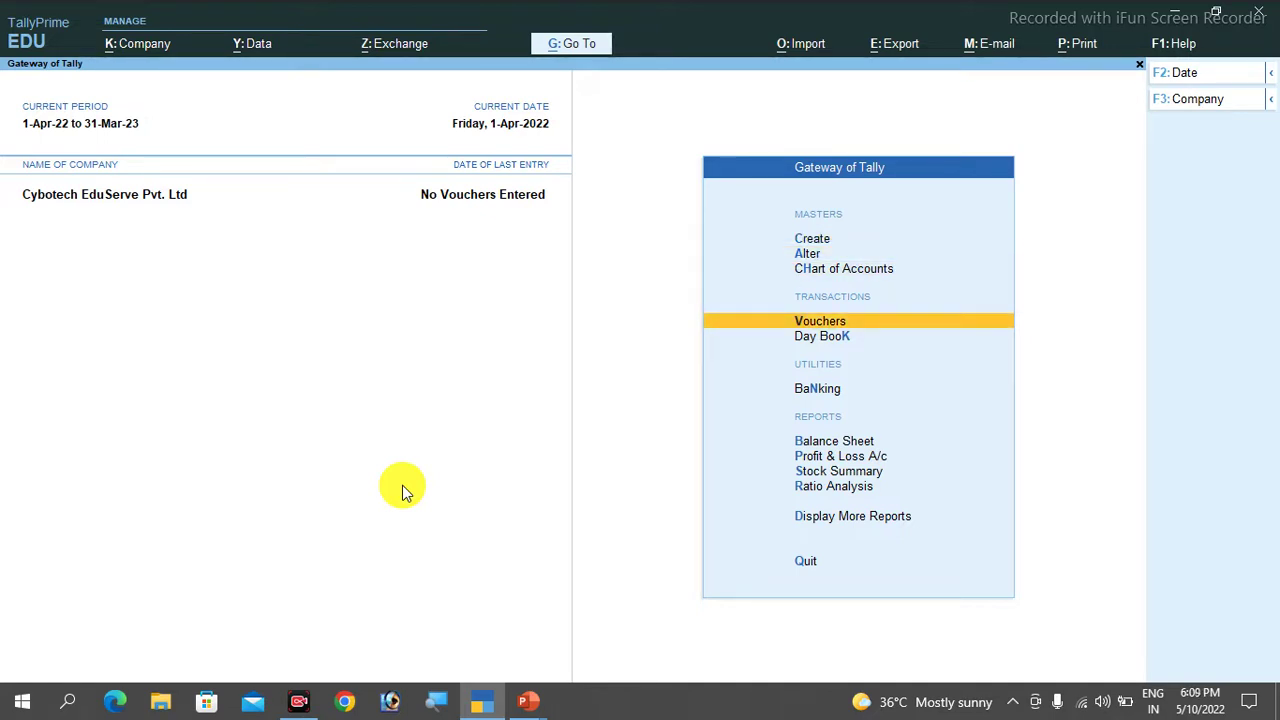
key(Return)
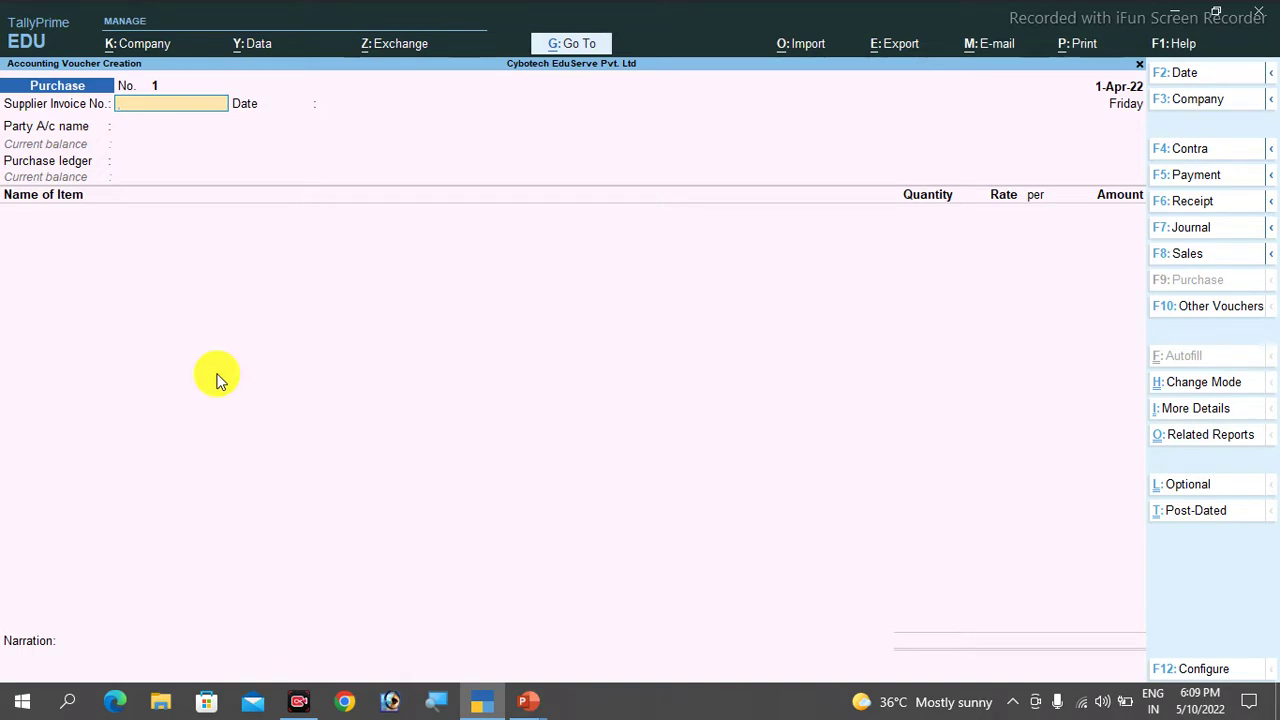
text(198)
key(Return)
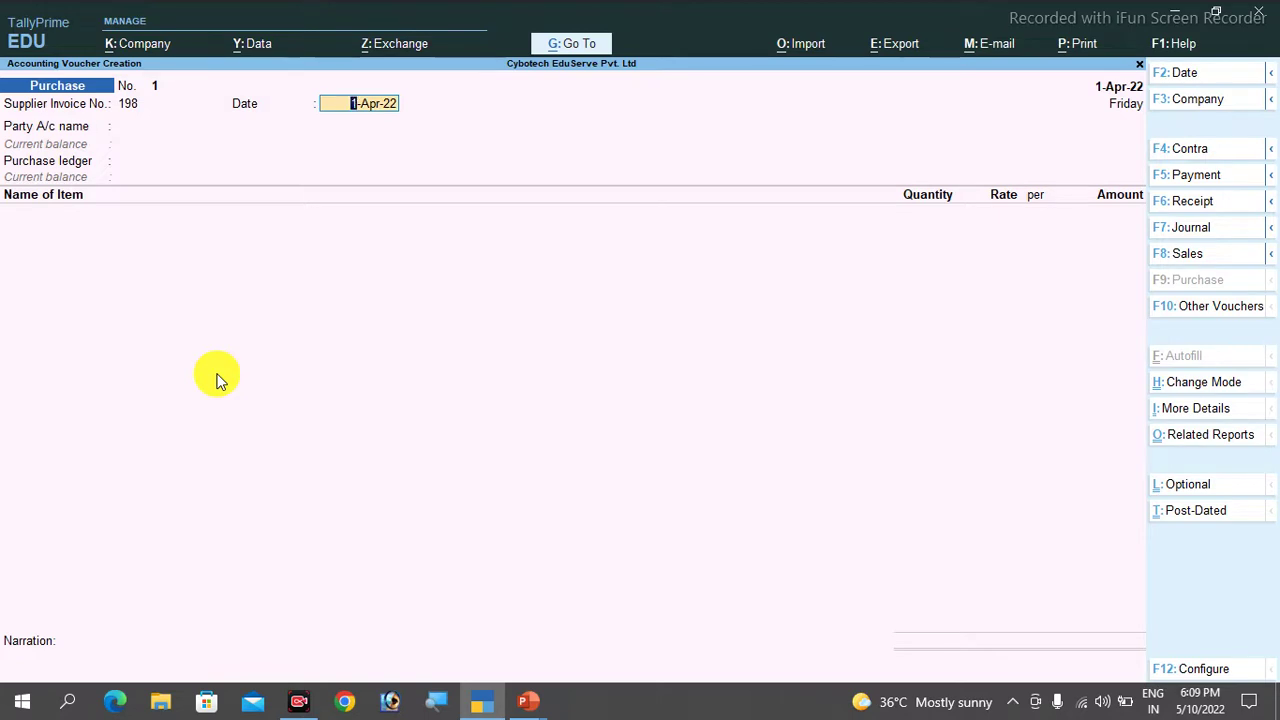
key(Return)
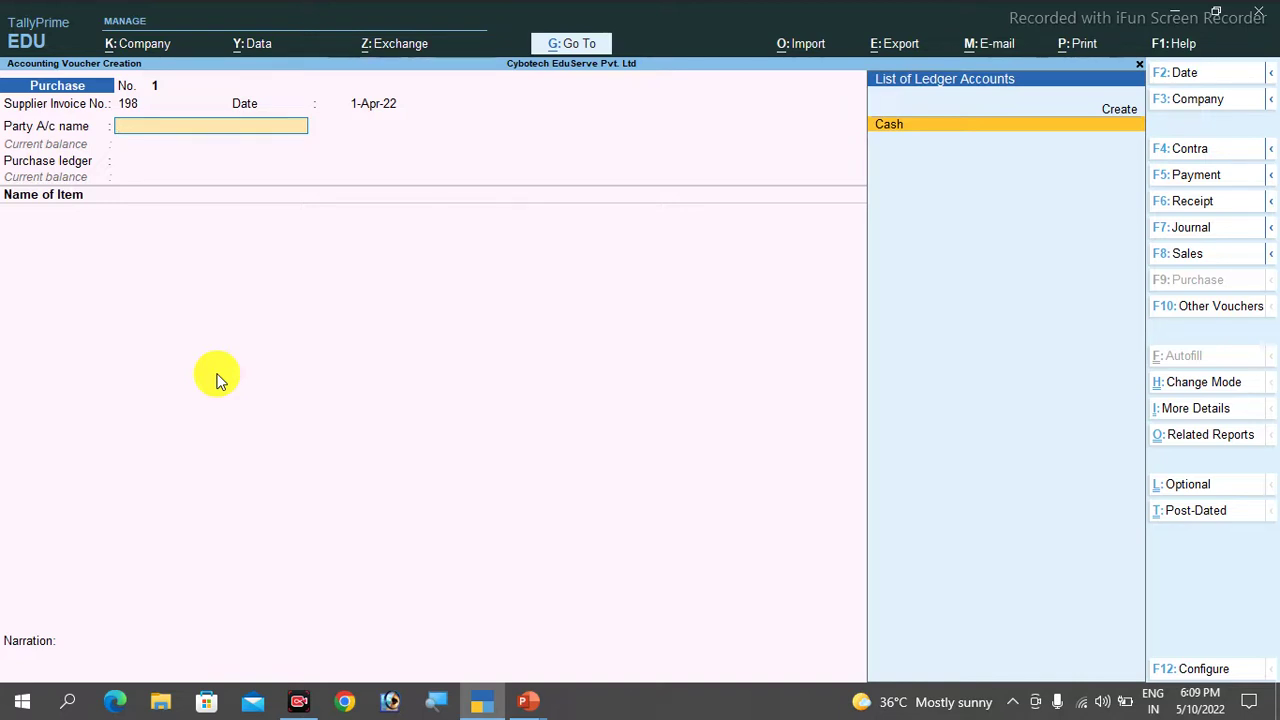
Create a party ledger named ABC Enterprises under Sundry Creditors, keeping bill-by-bill balances on and the credit period blank
key(Up)
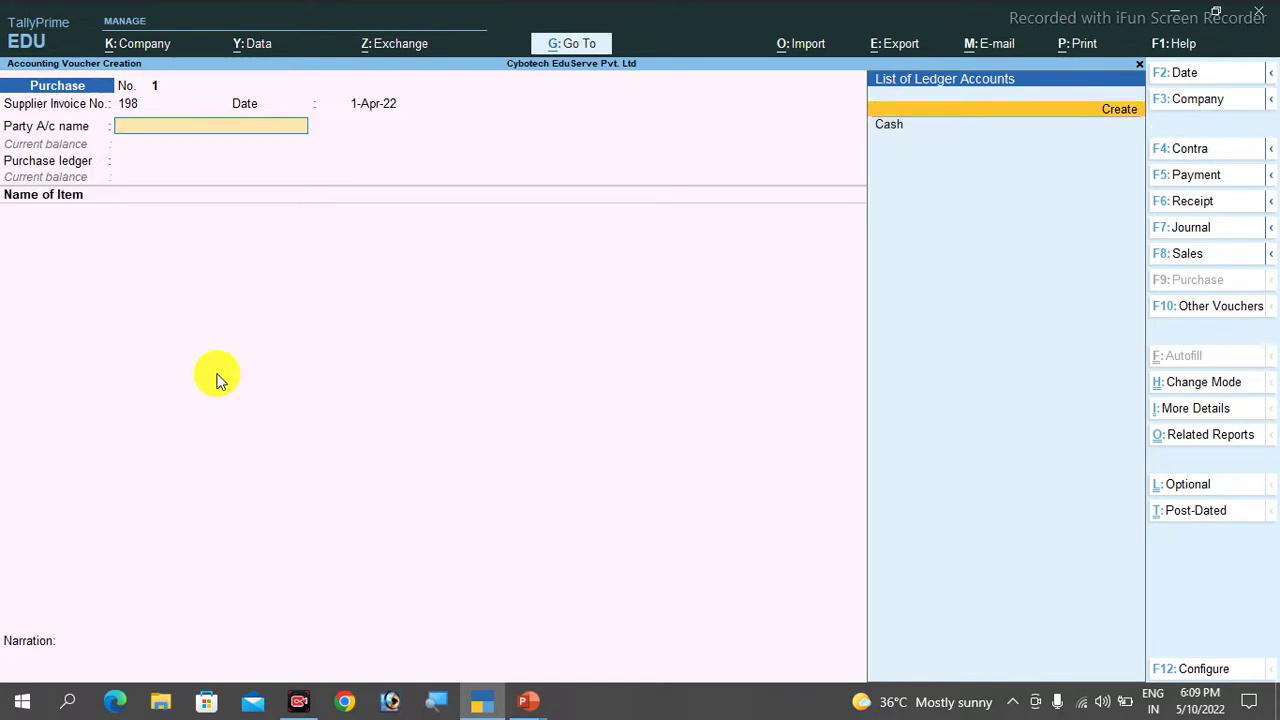
key(Return)
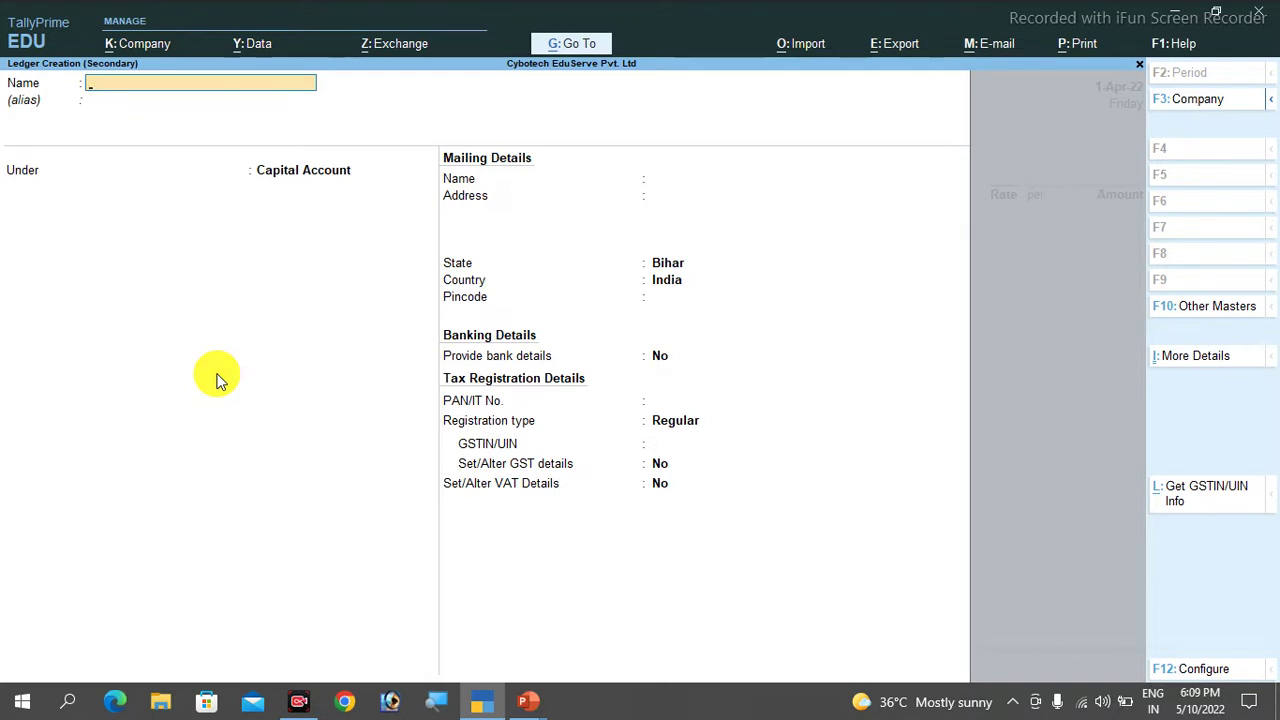
text(ABC Enterprises)
key(Return)
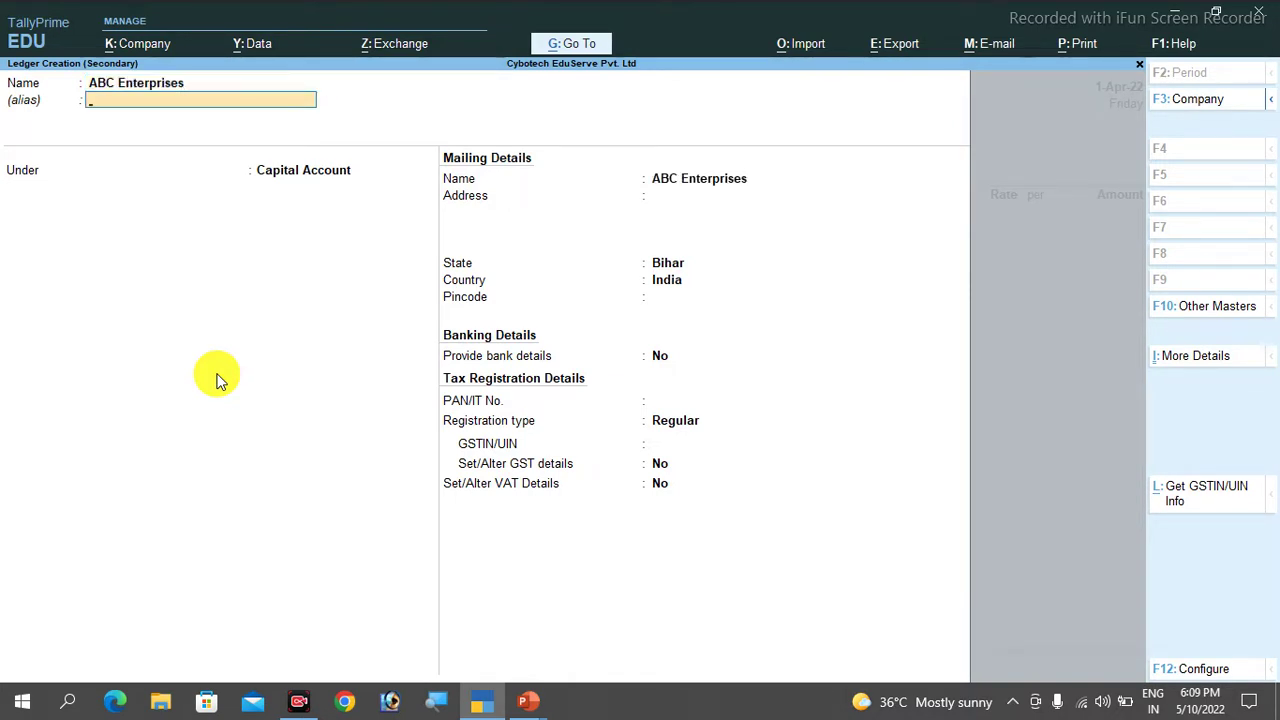
key(Return)
text(Su)
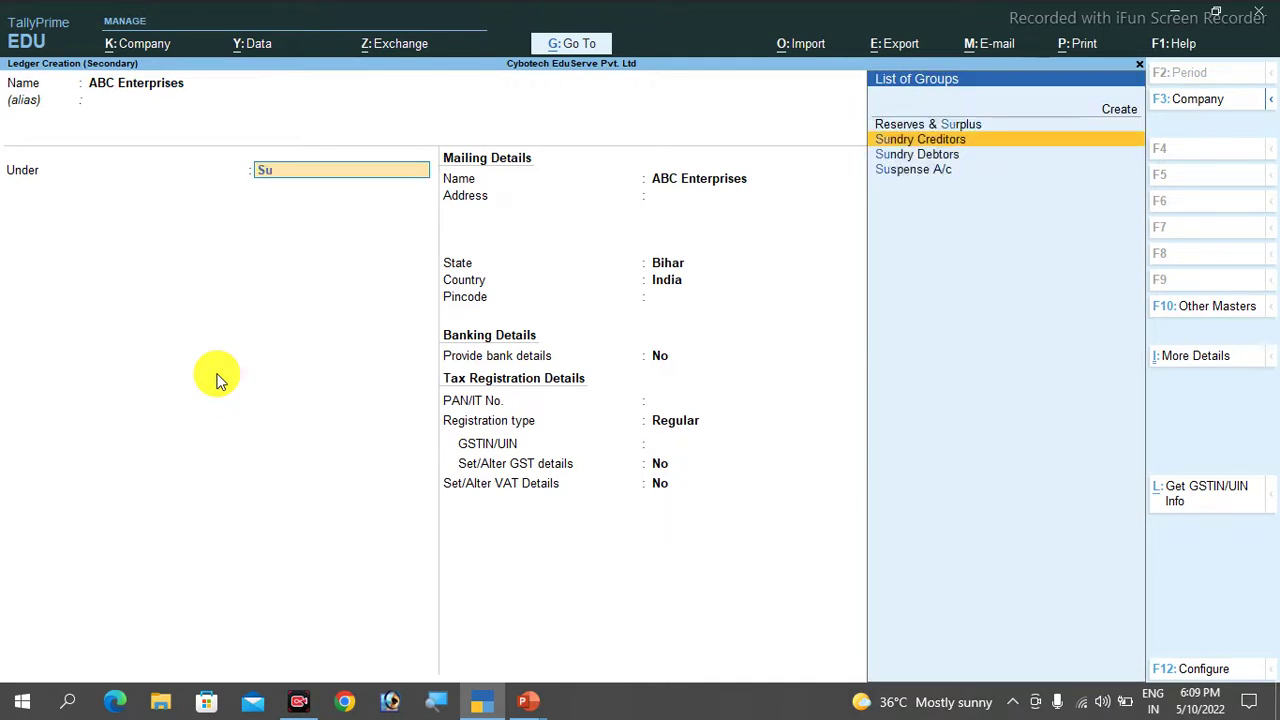
key(Return)
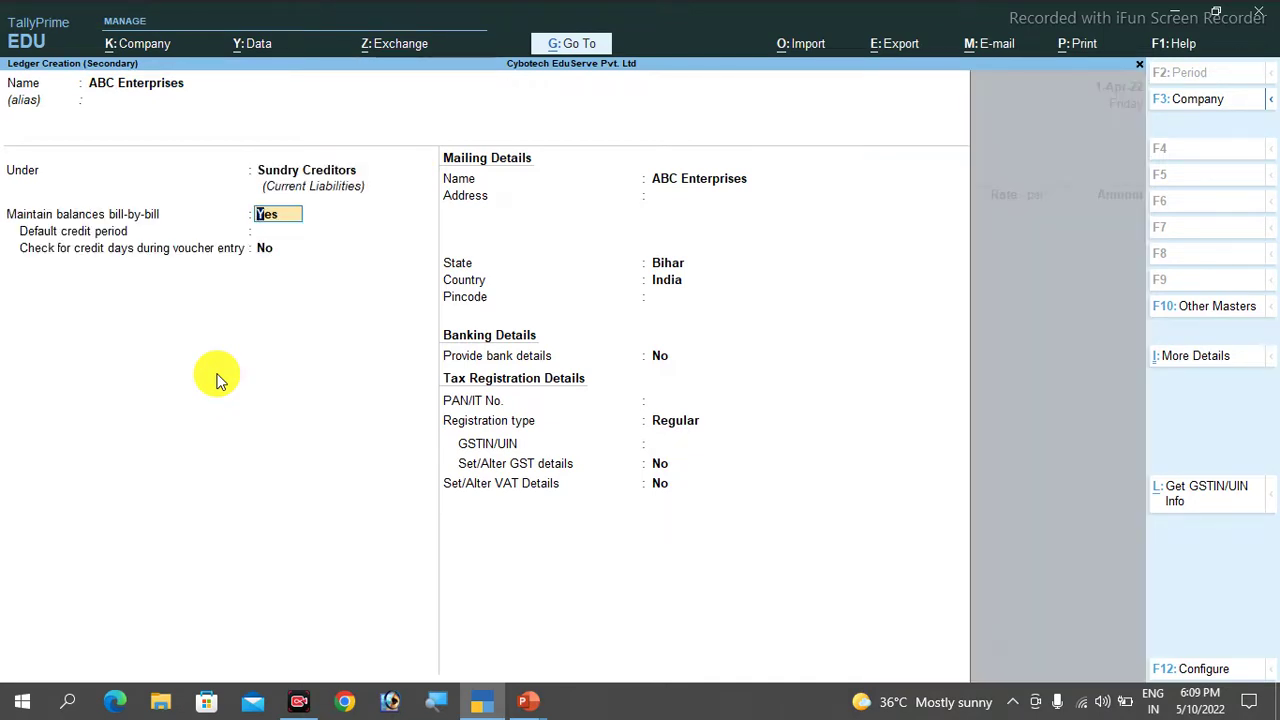
key(Return)
key(Return)
key(Return)
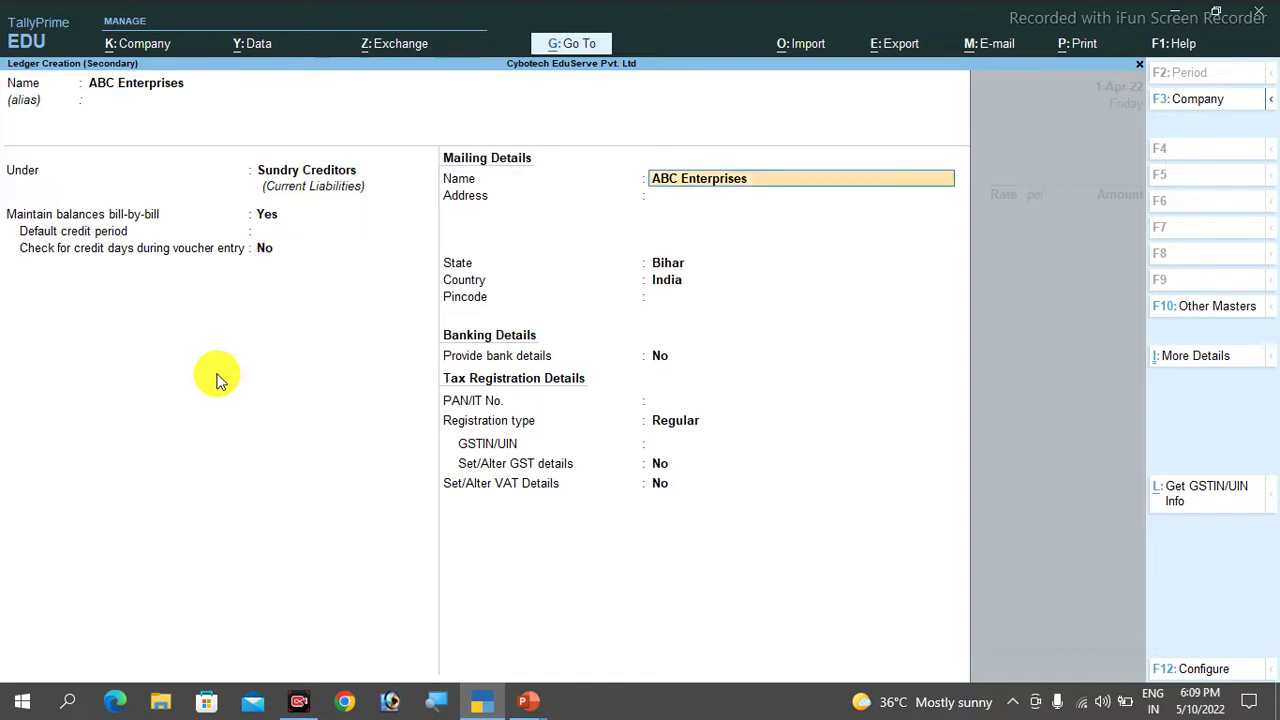
Enter the supplier's mailing address with Bihar as the state, leave the pincode and tax details blank, and save the ledger
key(Return)
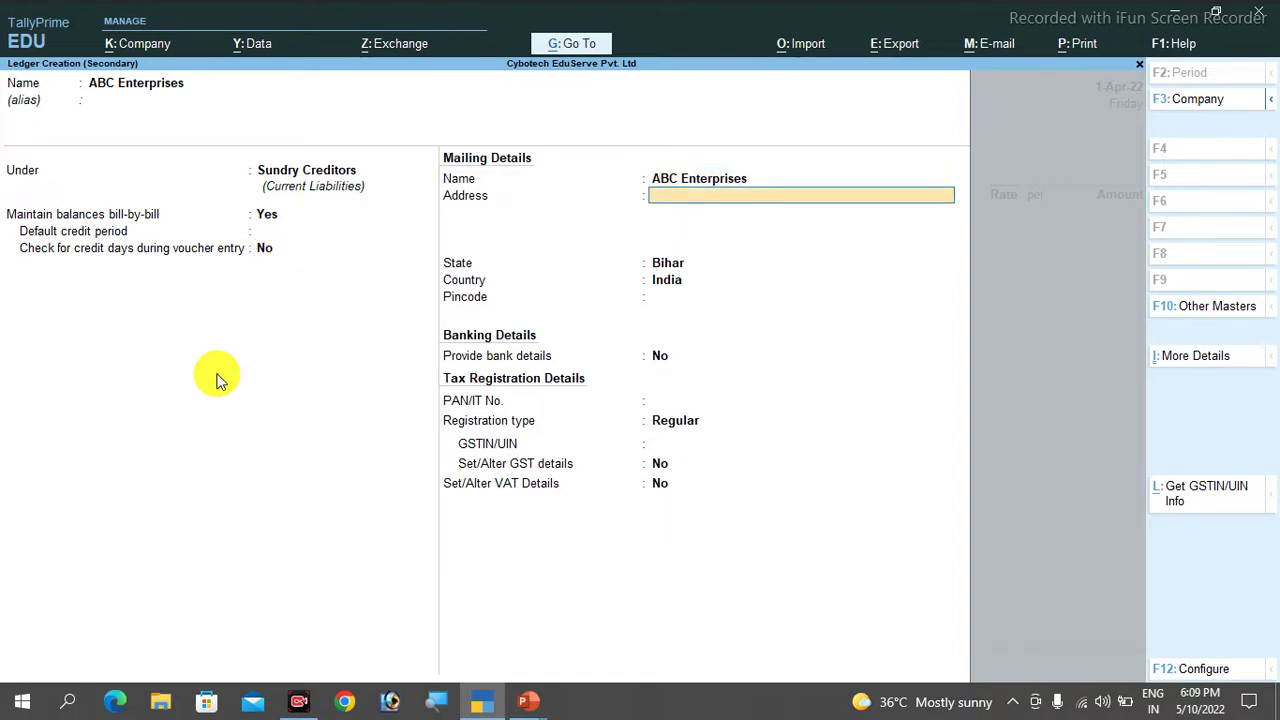
text(Gola Road)
key(Return)
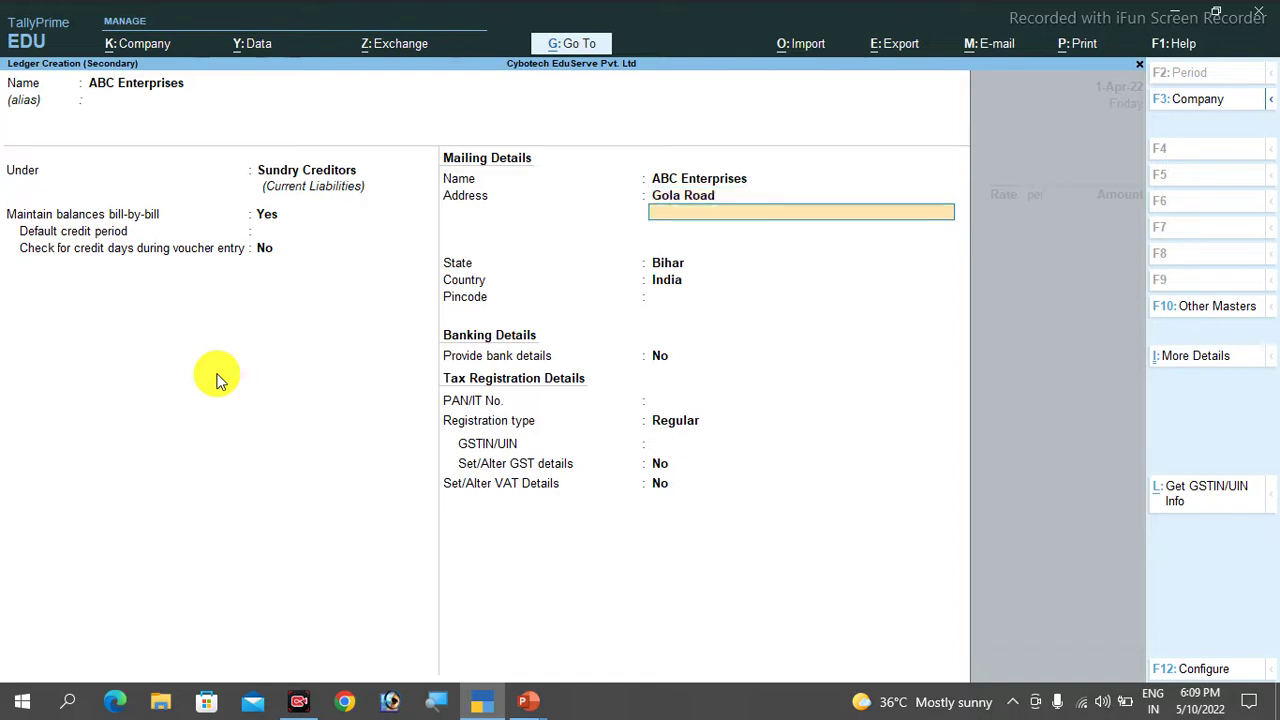
text(Patna)
key(Return)
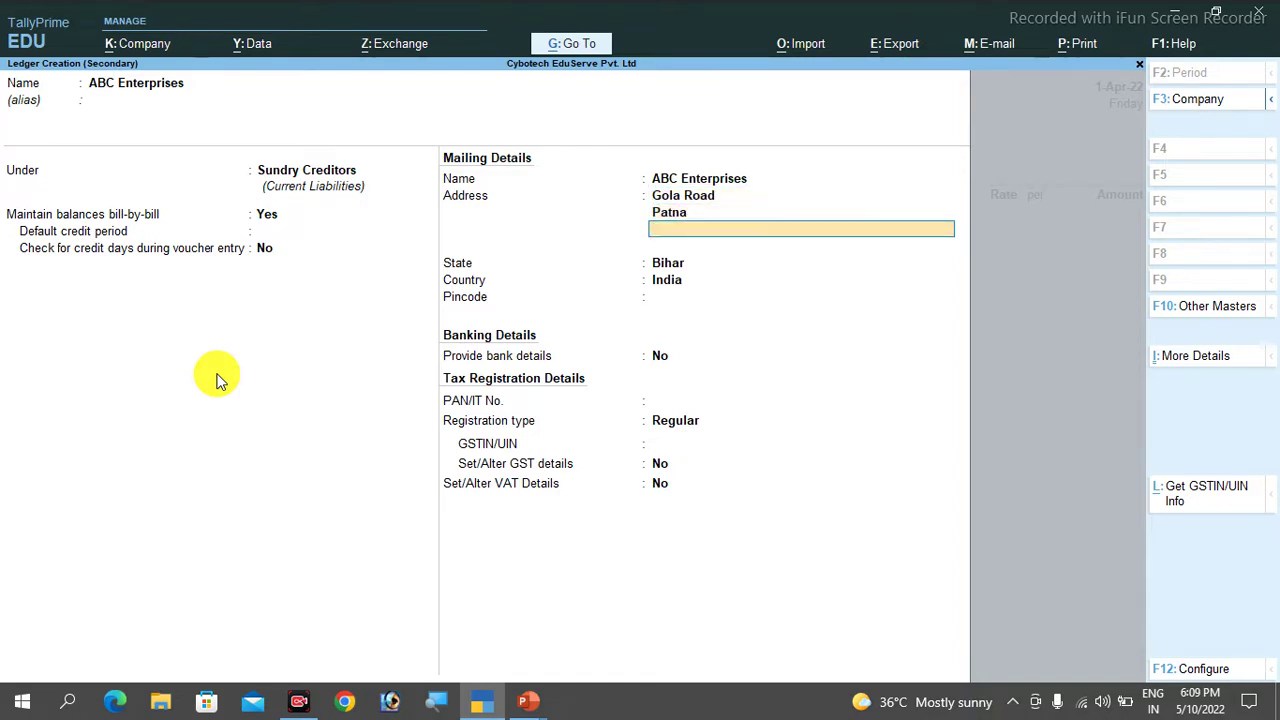
key(Return)
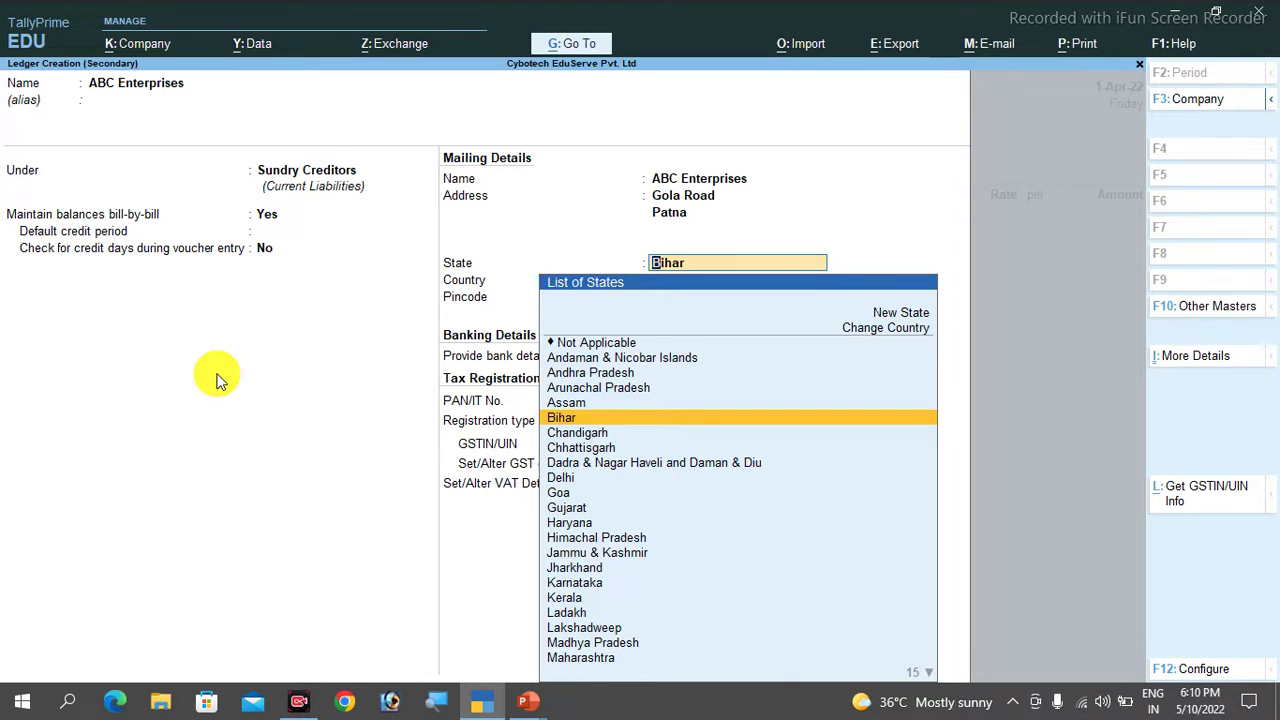
key(Return)
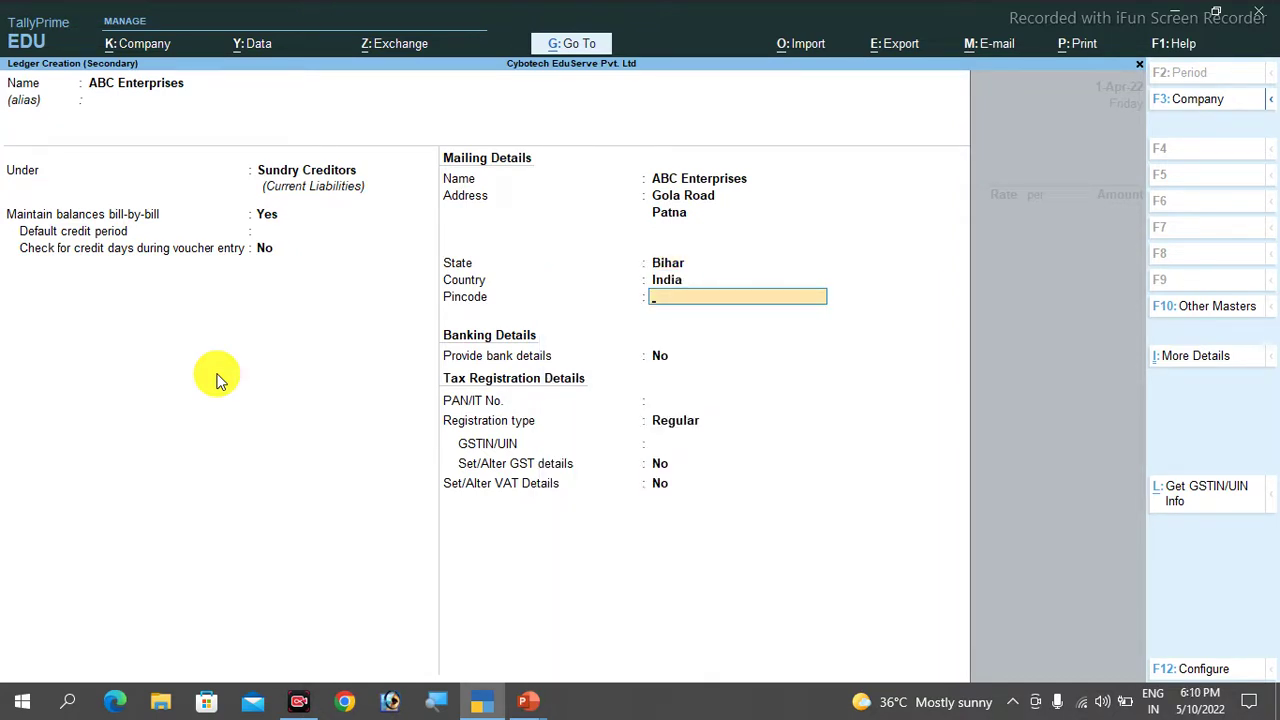
key(Return)
key(Return)
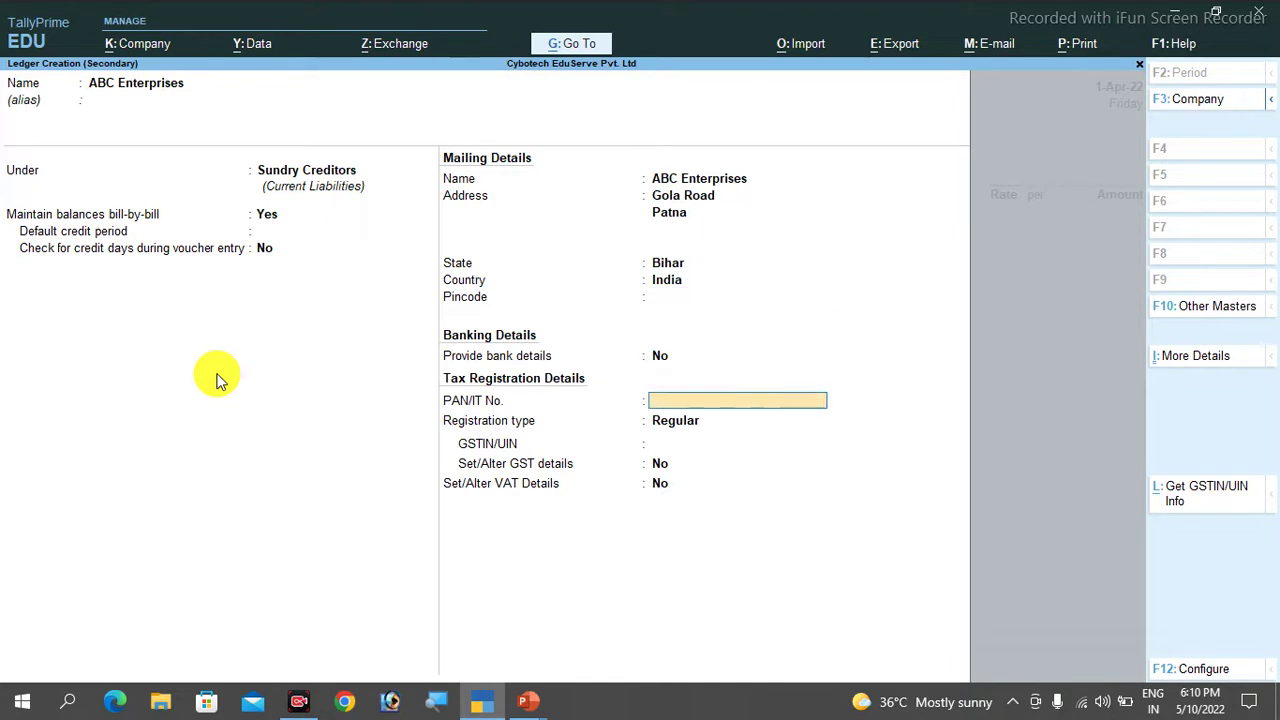
key(ctrl)
key(ctrl+a)
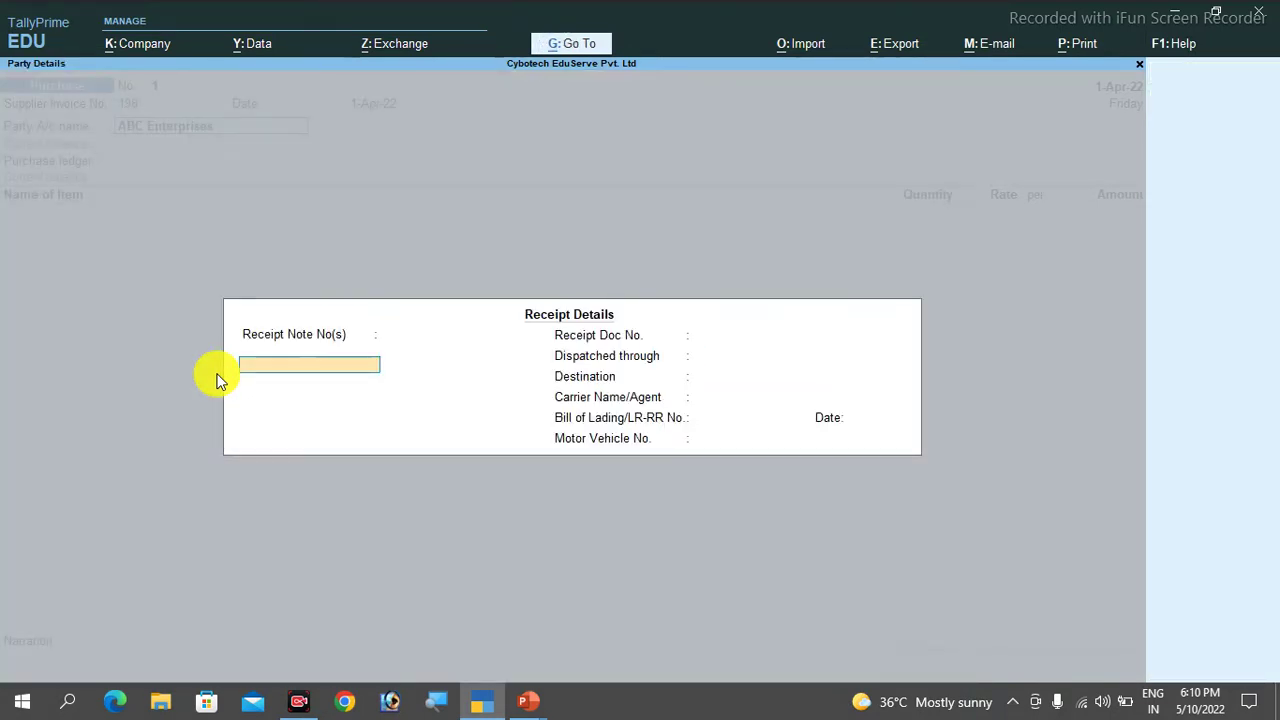
Skip the receipt details and accept the party details of ABC Enterprises for the purchase voucher
key(ctrl+a)
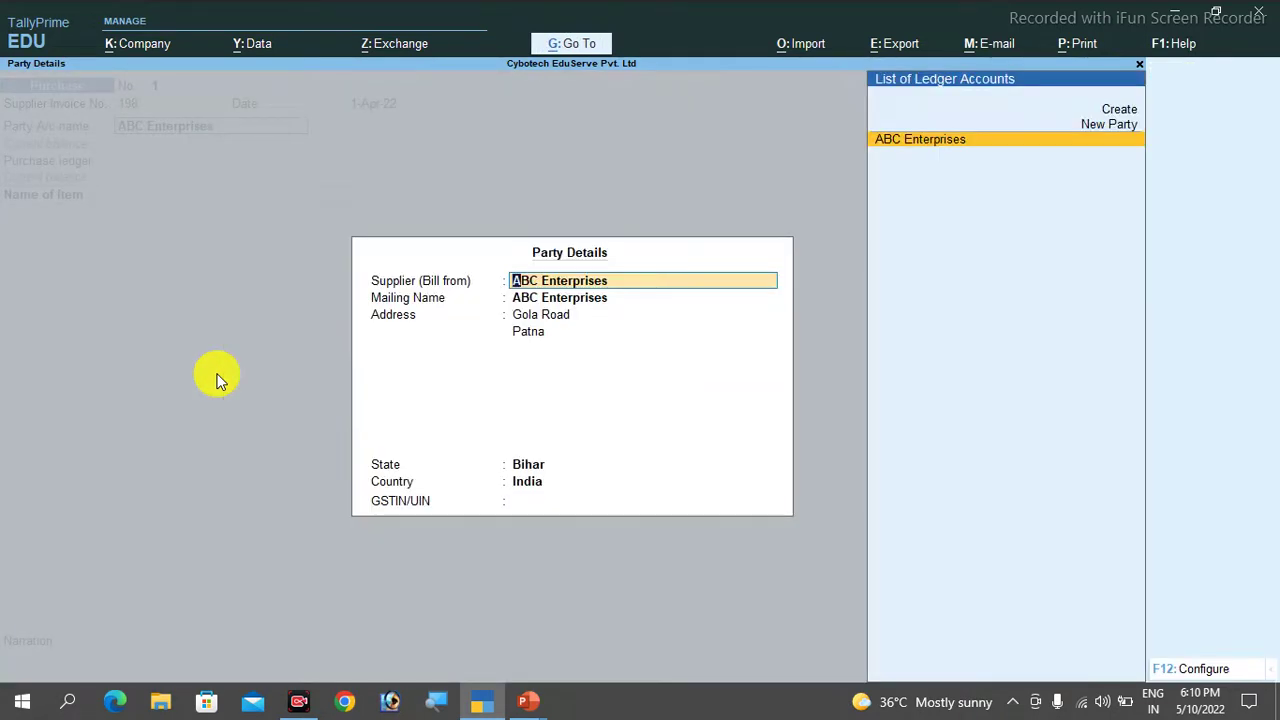
key(Return)
key(Return)
key(Return)
key(Return)
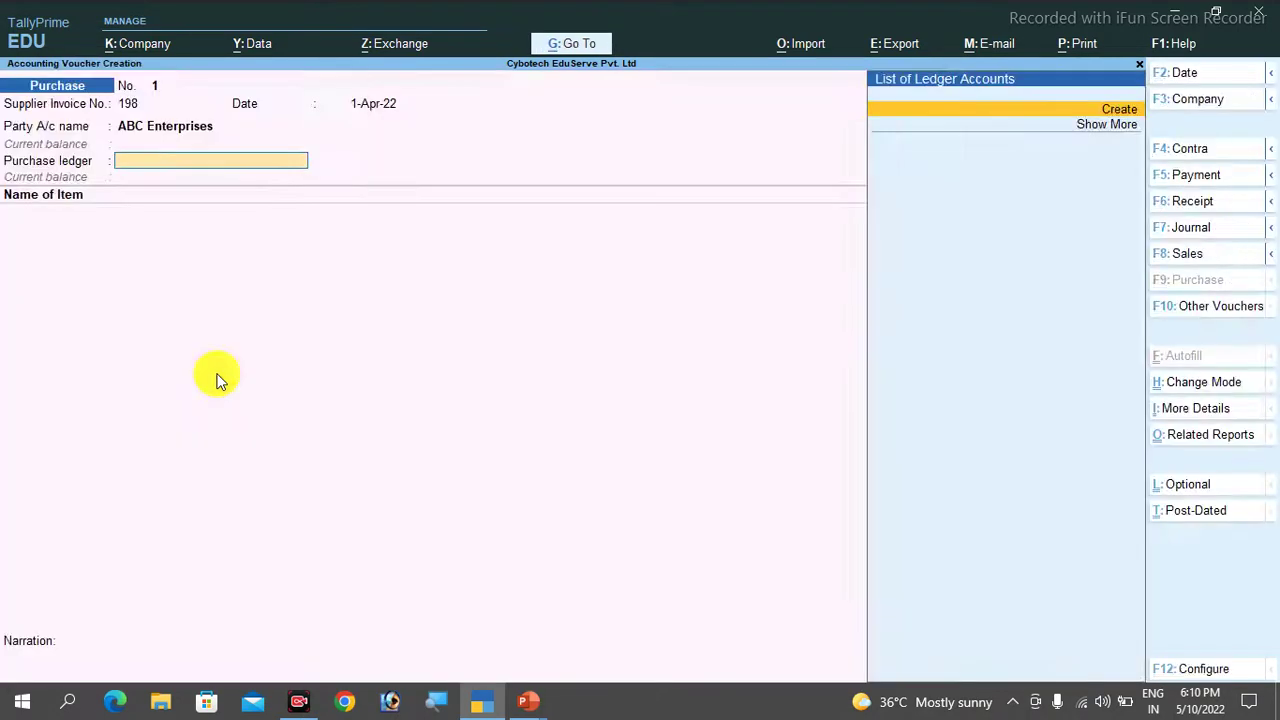
key(ctrl+a)
Create a ledger named Purchase A/c under Purchase Accounts with the ledger type Not Applicable
key(alt+c)
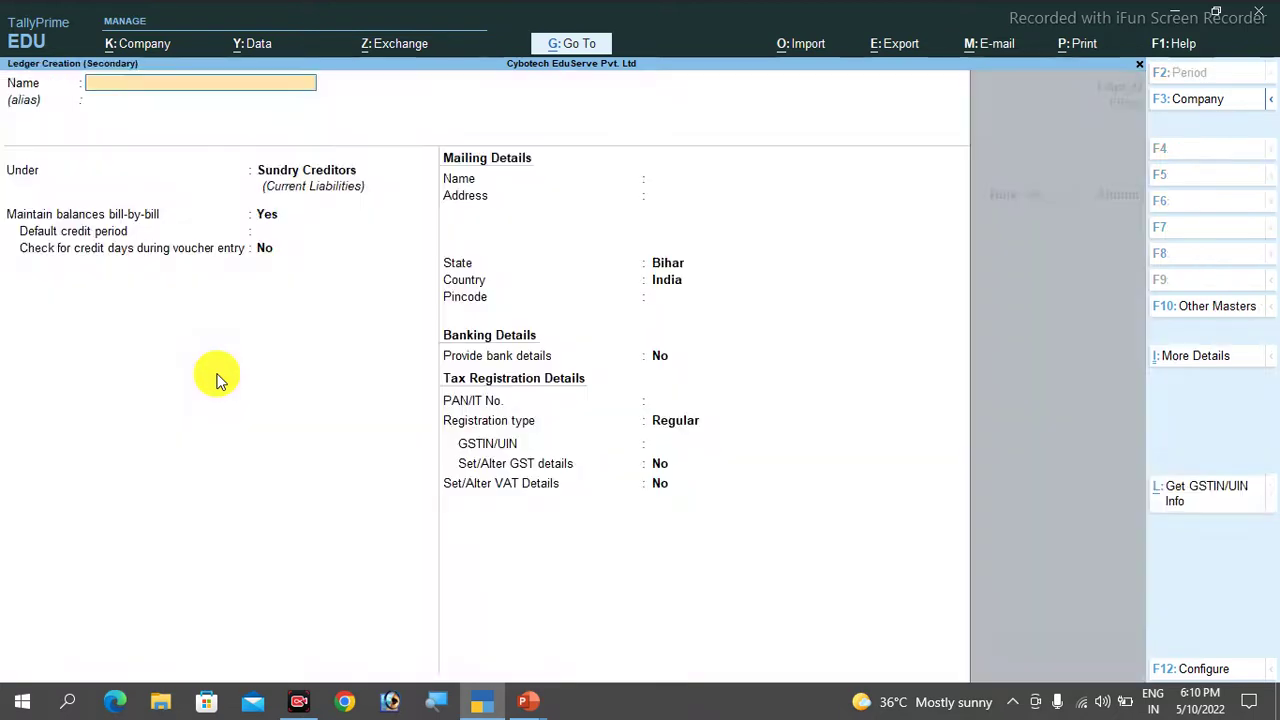
text(Purc)
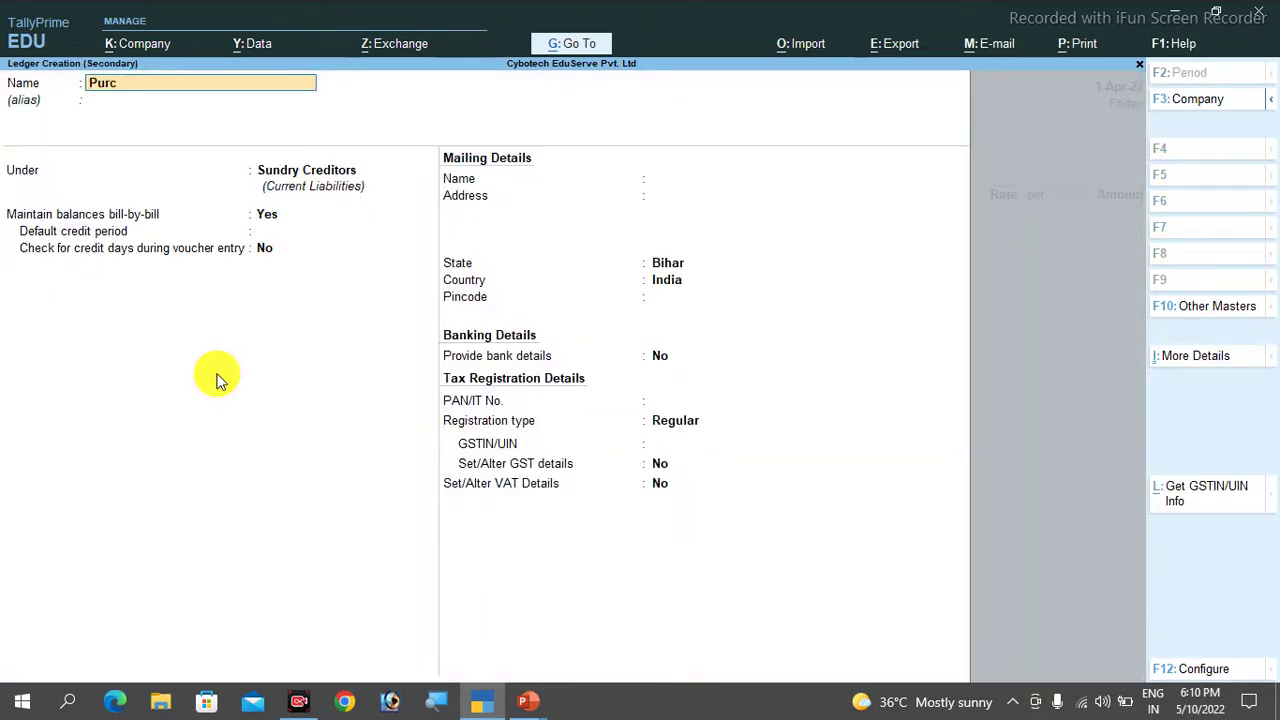
text(hase a/c)
key(Return)
key(Return)
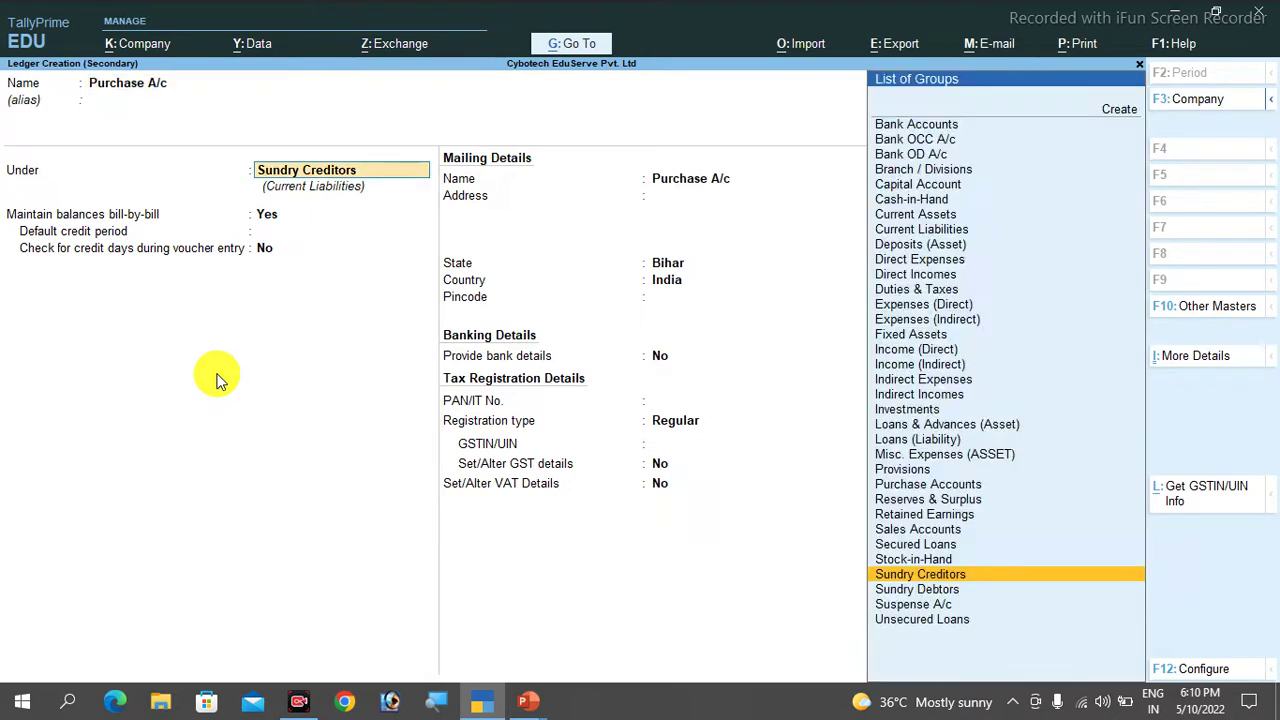
text(Pu)
key(Return)
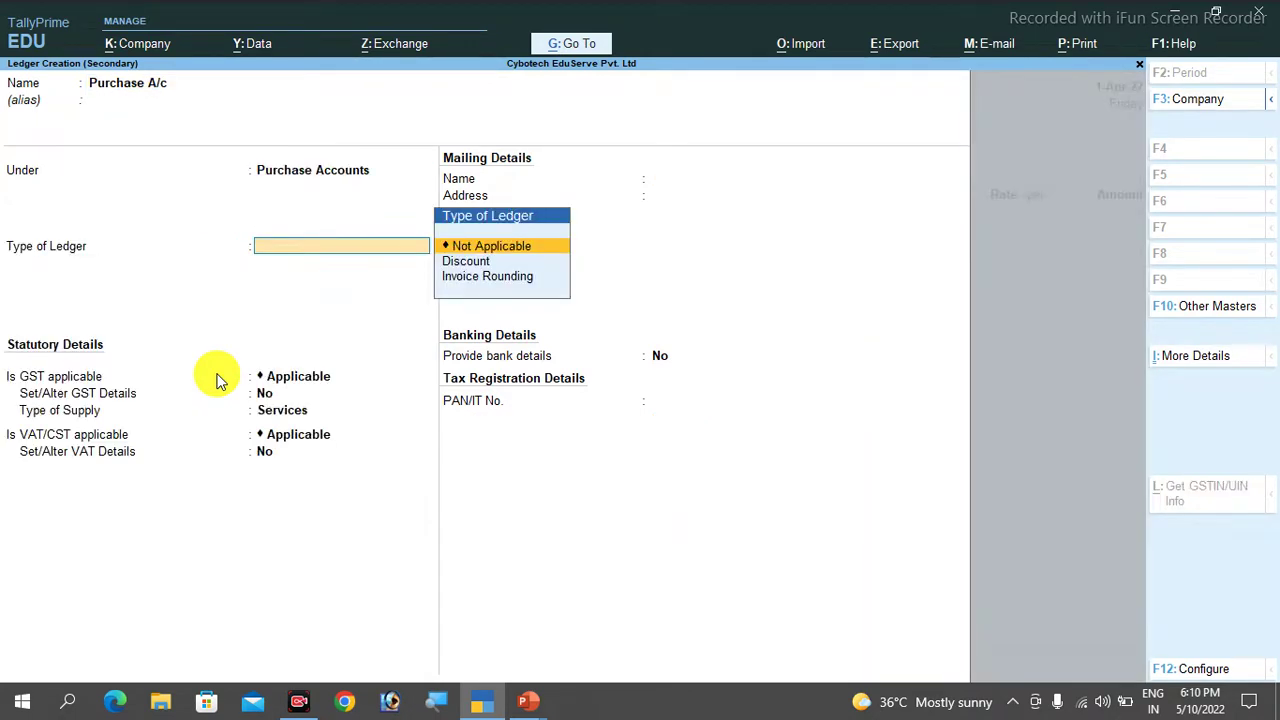
key(Return)
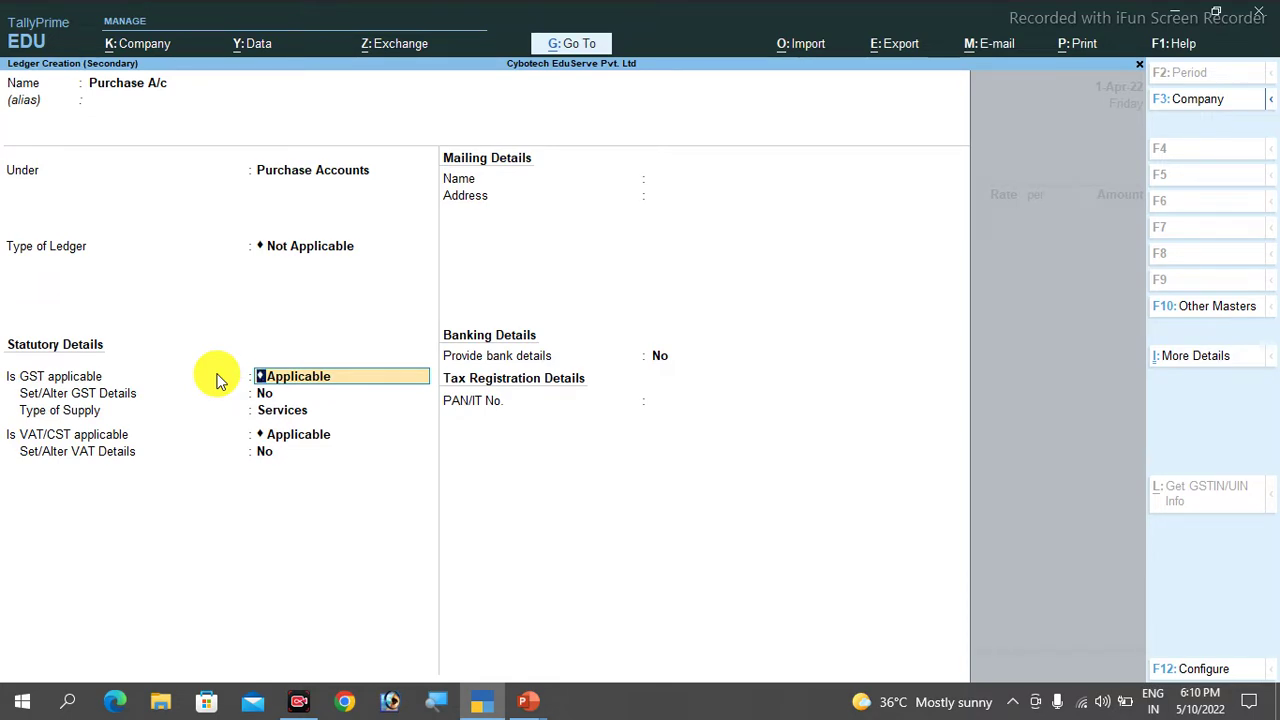
Set GST to Not Applicable and keep VAT/CST Applicable in the purchase ledger's statutory details
key(BackSpace)
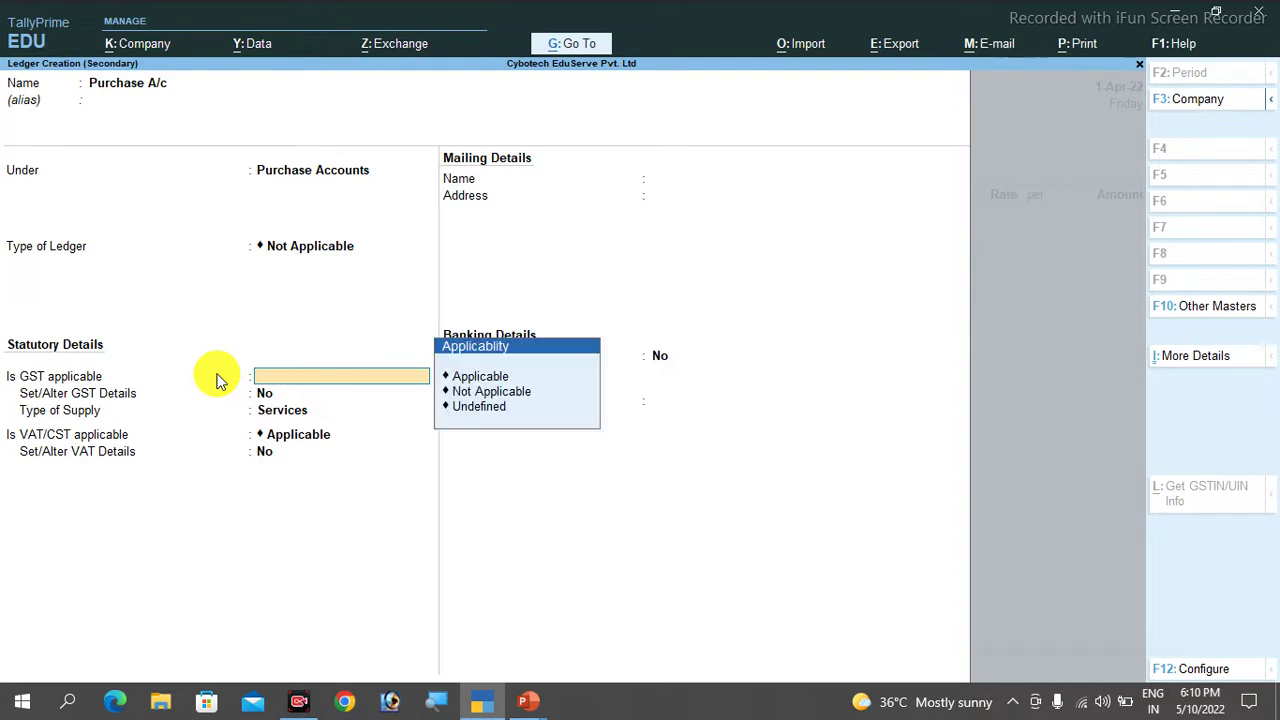
key(Down)
key(Down)
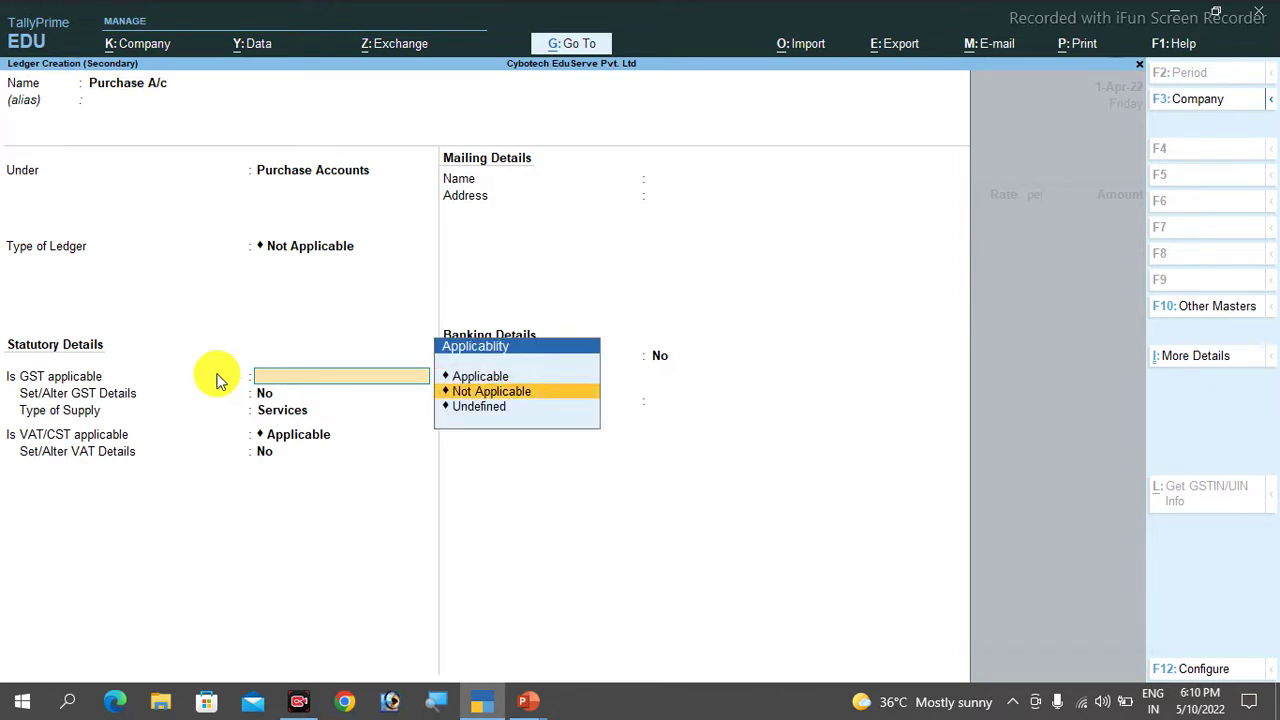
key(Return)
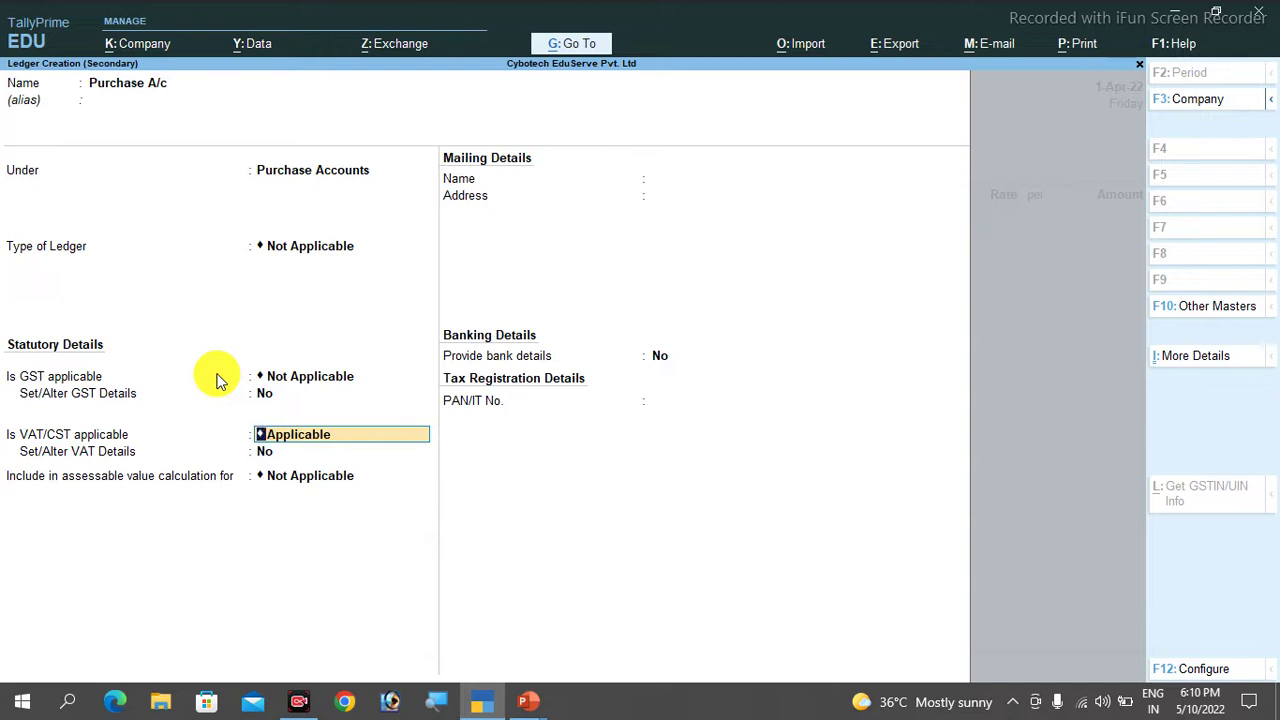
key(BackSpace)
key(Down)
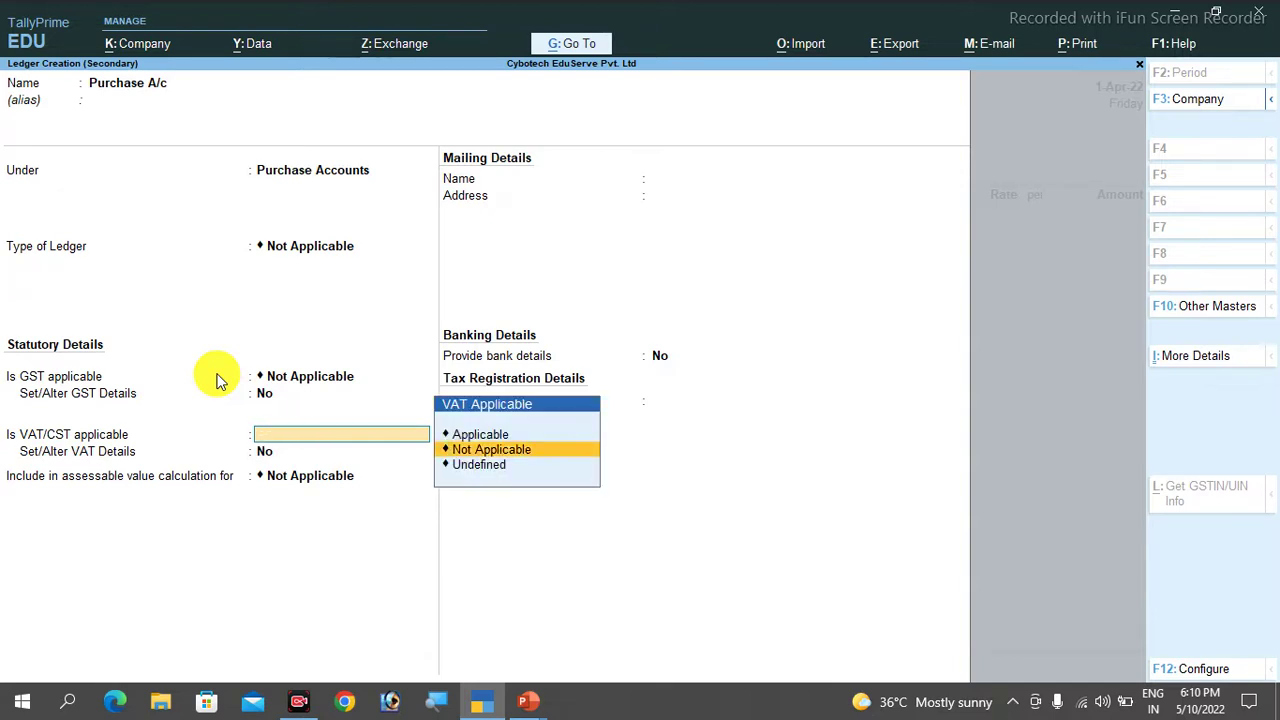
key(Up)
key(Return)
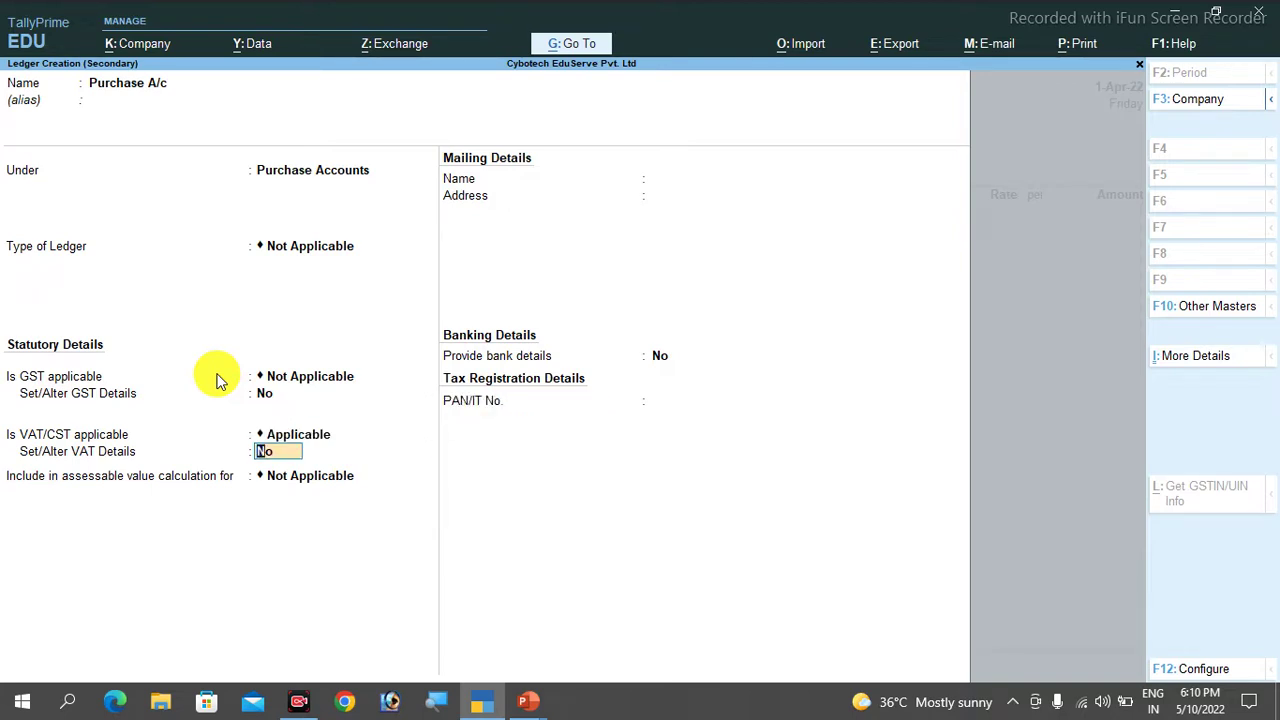
text(y)
key(Return)
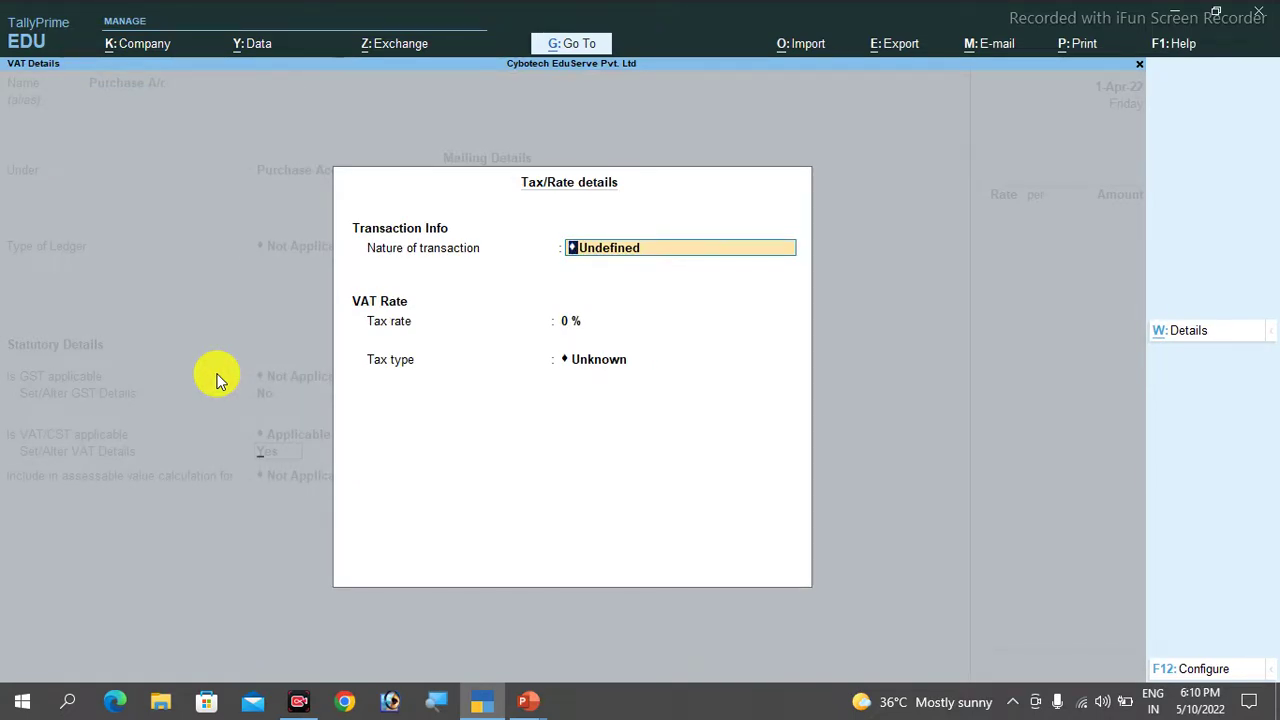
key(Escape)
text(n)
Leave the VAT details set to No and assessable value calculation Not Applicable, and save the purchase ledger
key(Return)
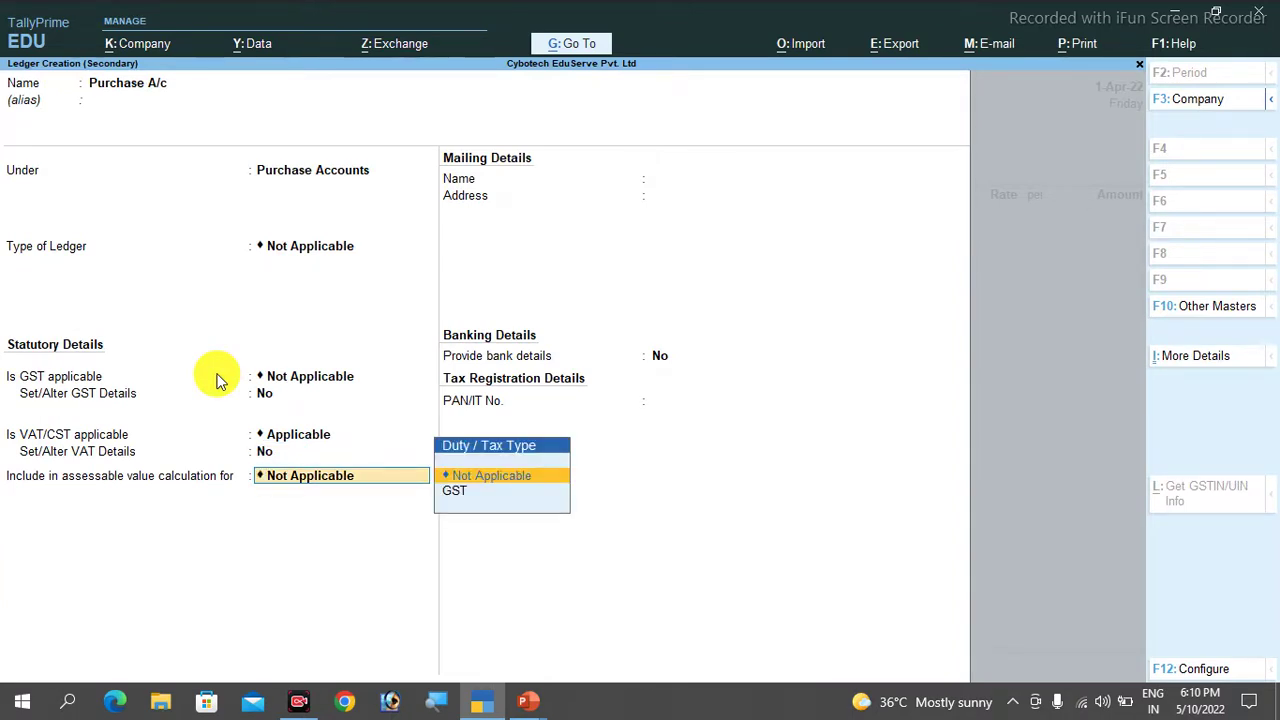
key(Return)
key(ctrl+a)
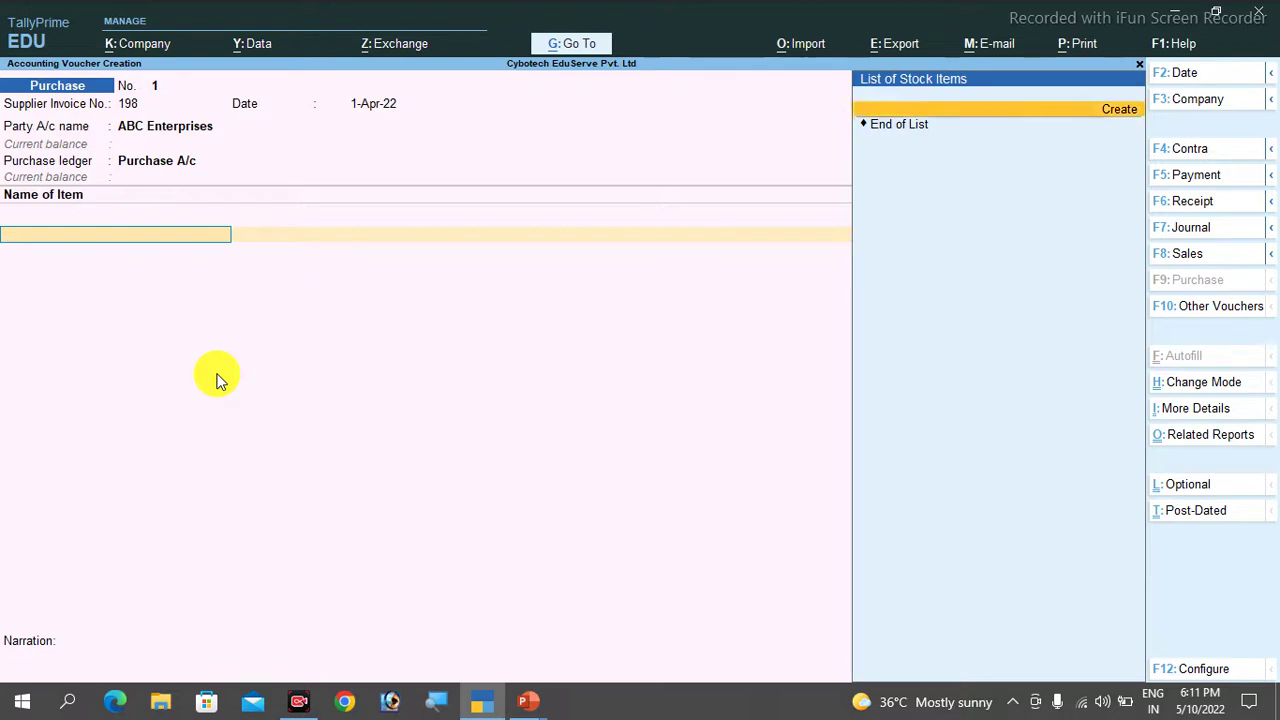
Start a new stock item named Item1 under the Primary group
key(Return)
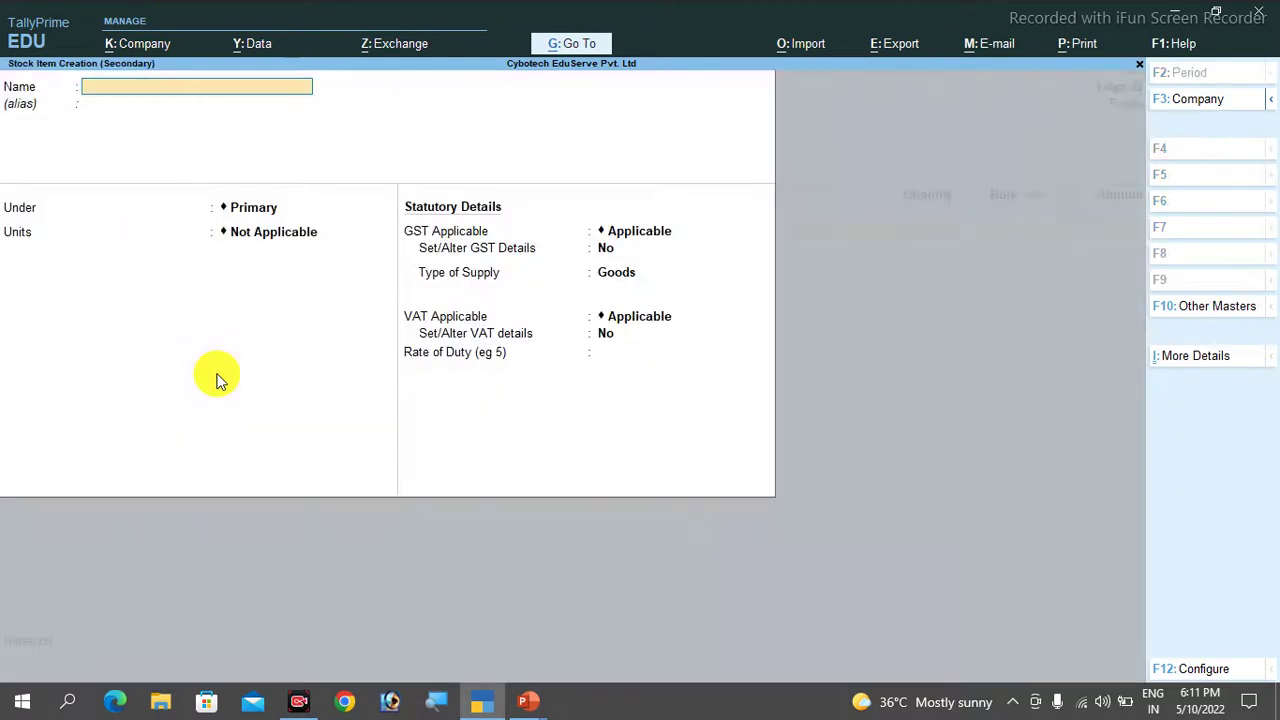
text(Item1)
key(Return)
key(Return)
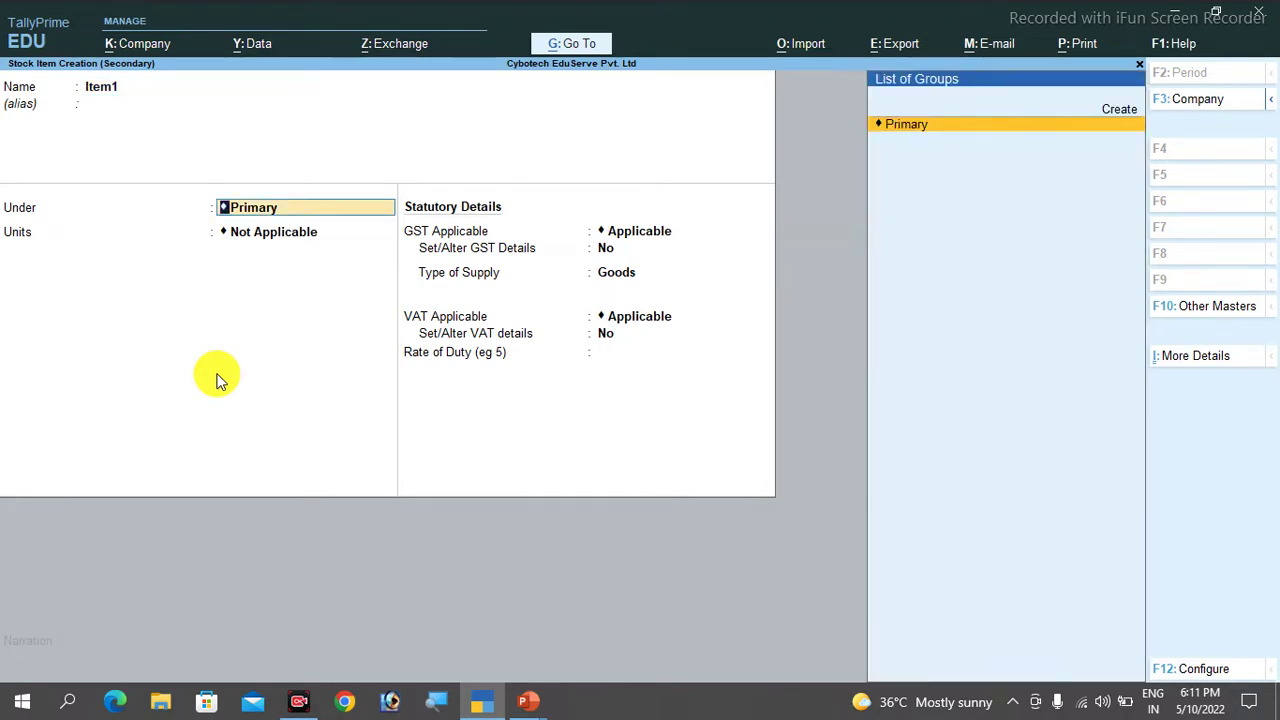
key(Return)
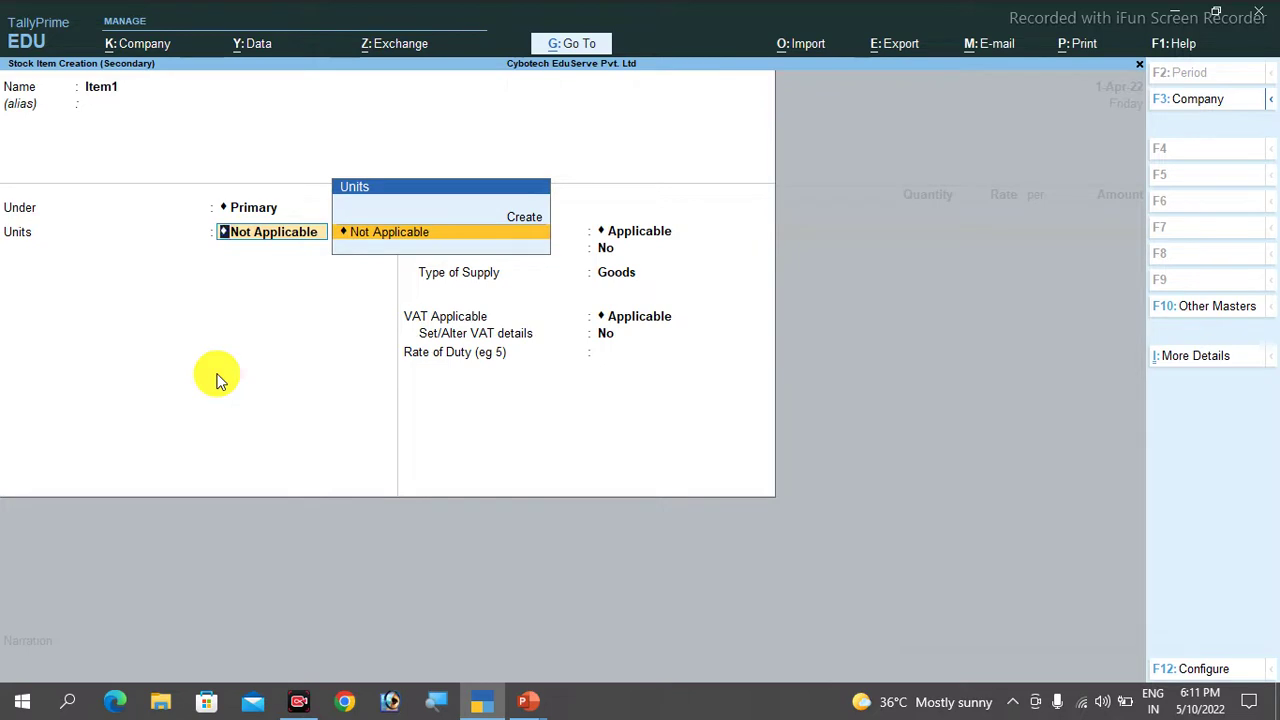
Start a new simple unit for Item1 with the symbol LTR and the formal name Litre
key(Up)
key(Return)
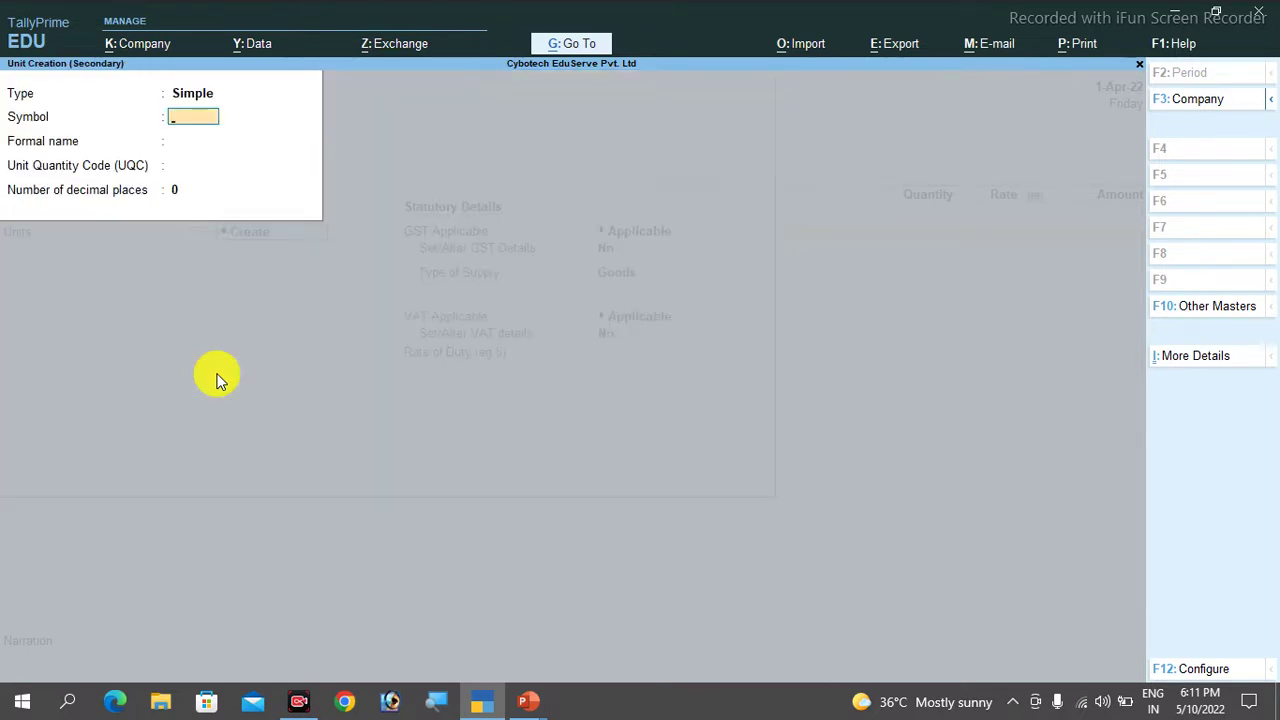
text(LTR)
key(Return)
text(Litre)
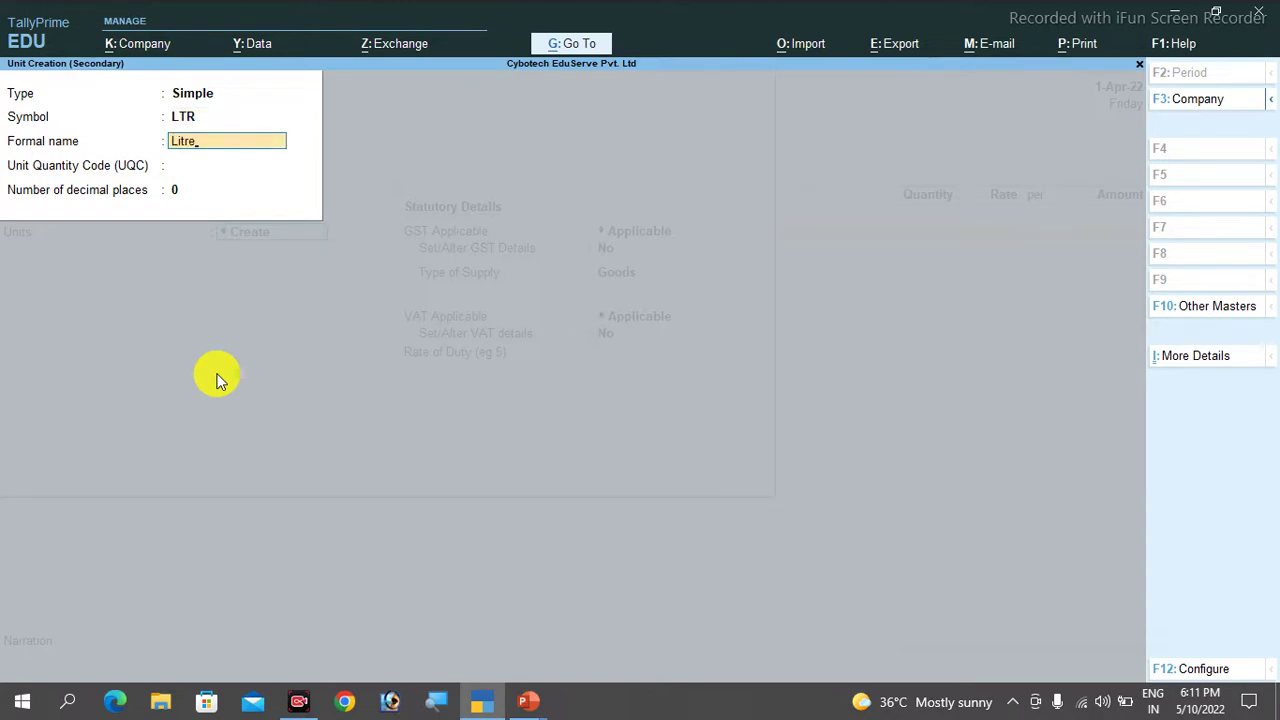
key(Return)
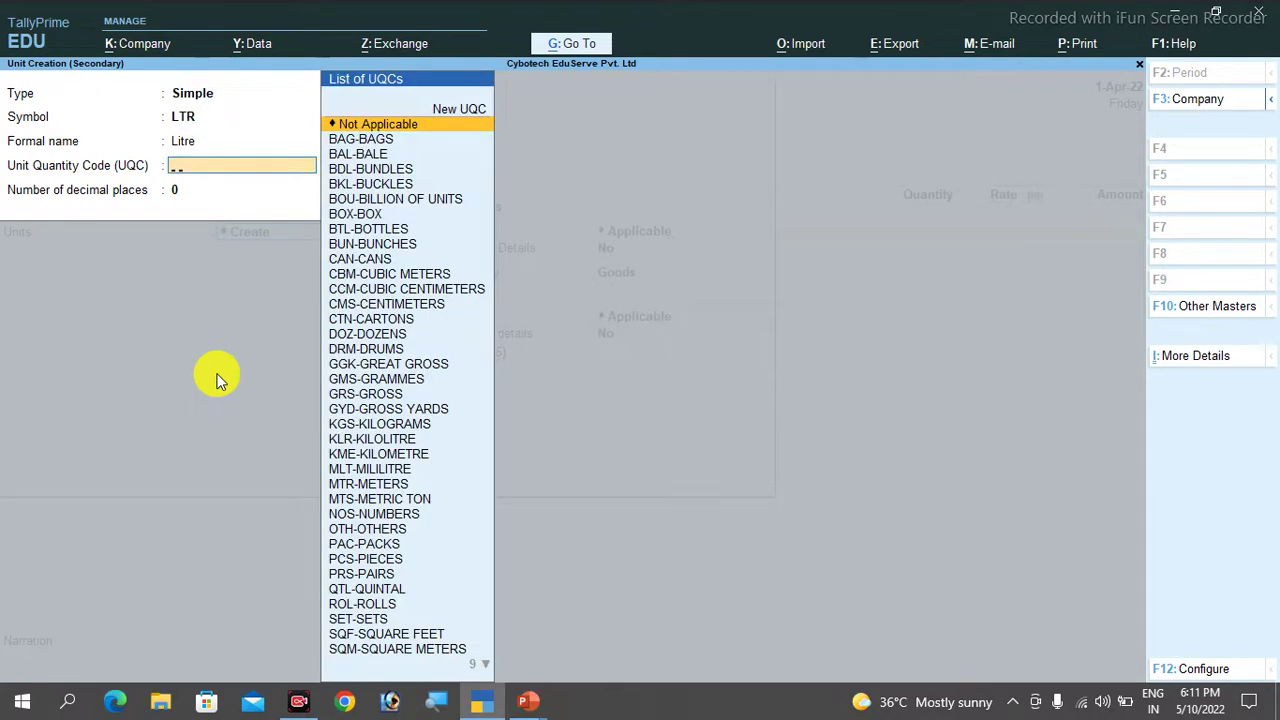
Set the LTR unit's quantity code to Not Applicable, keep 0 decimal places, and save the unit
text(L)
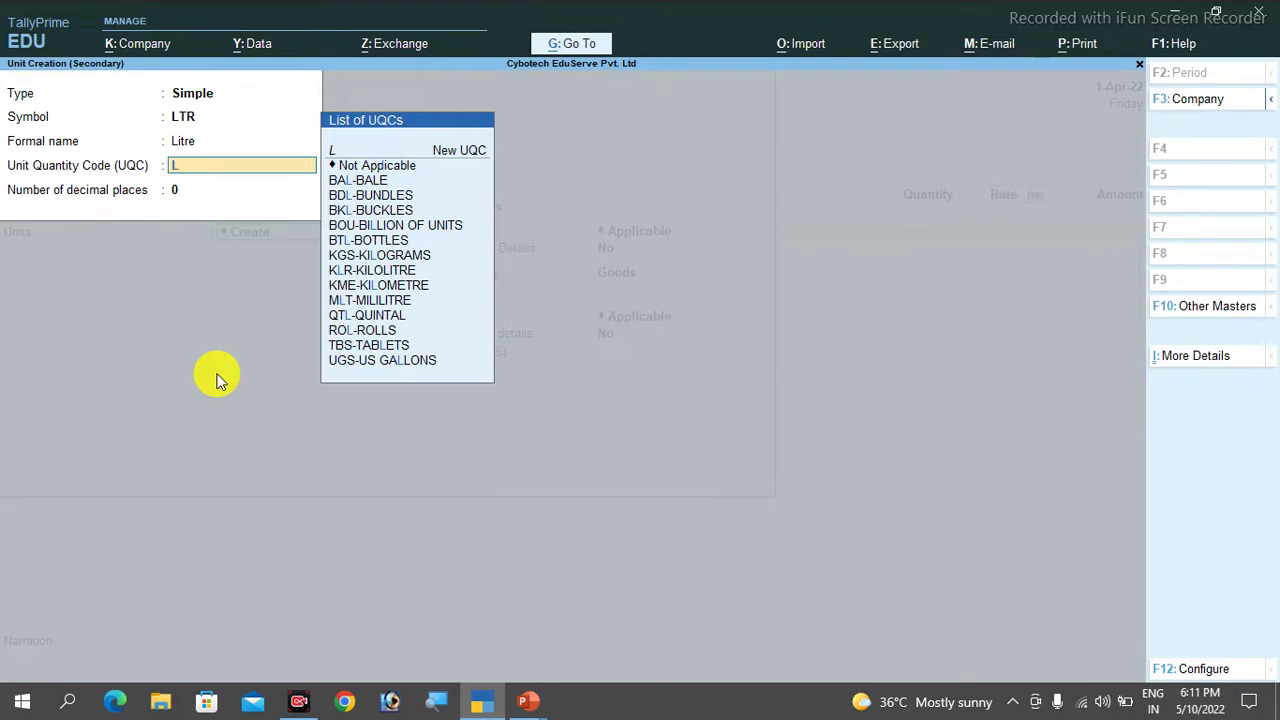
key(BackSpace)
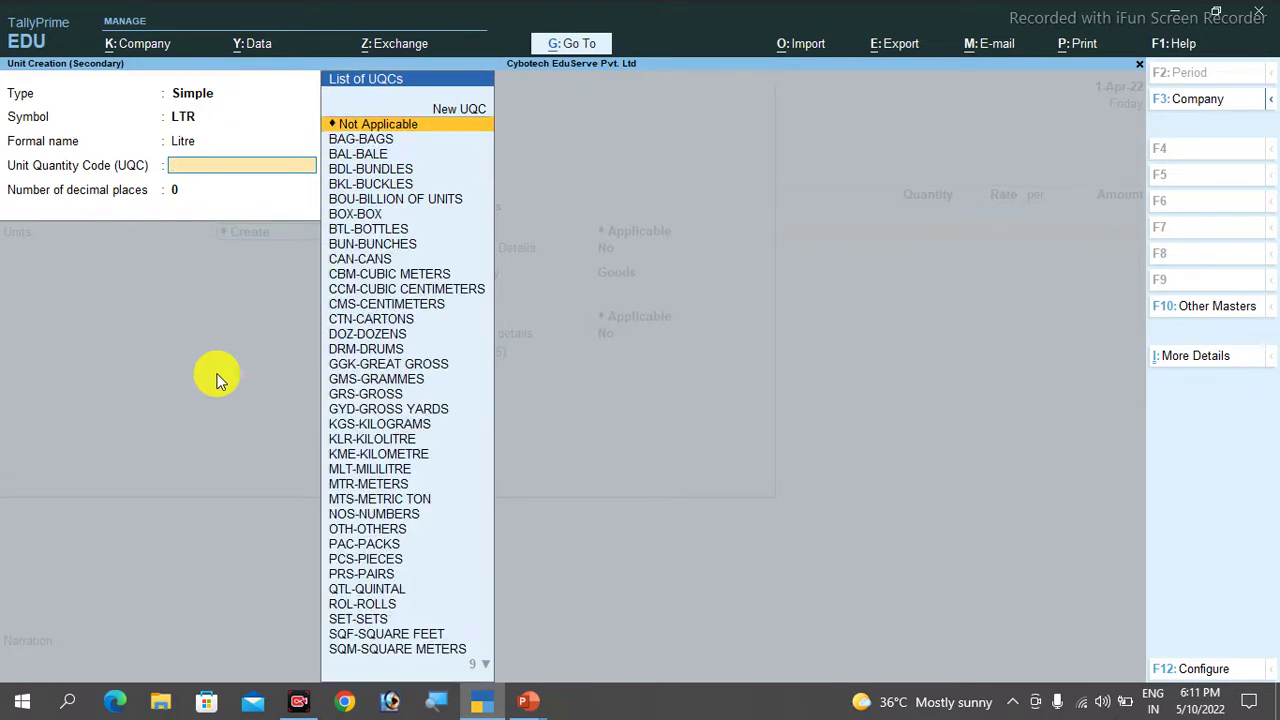
key(Up)
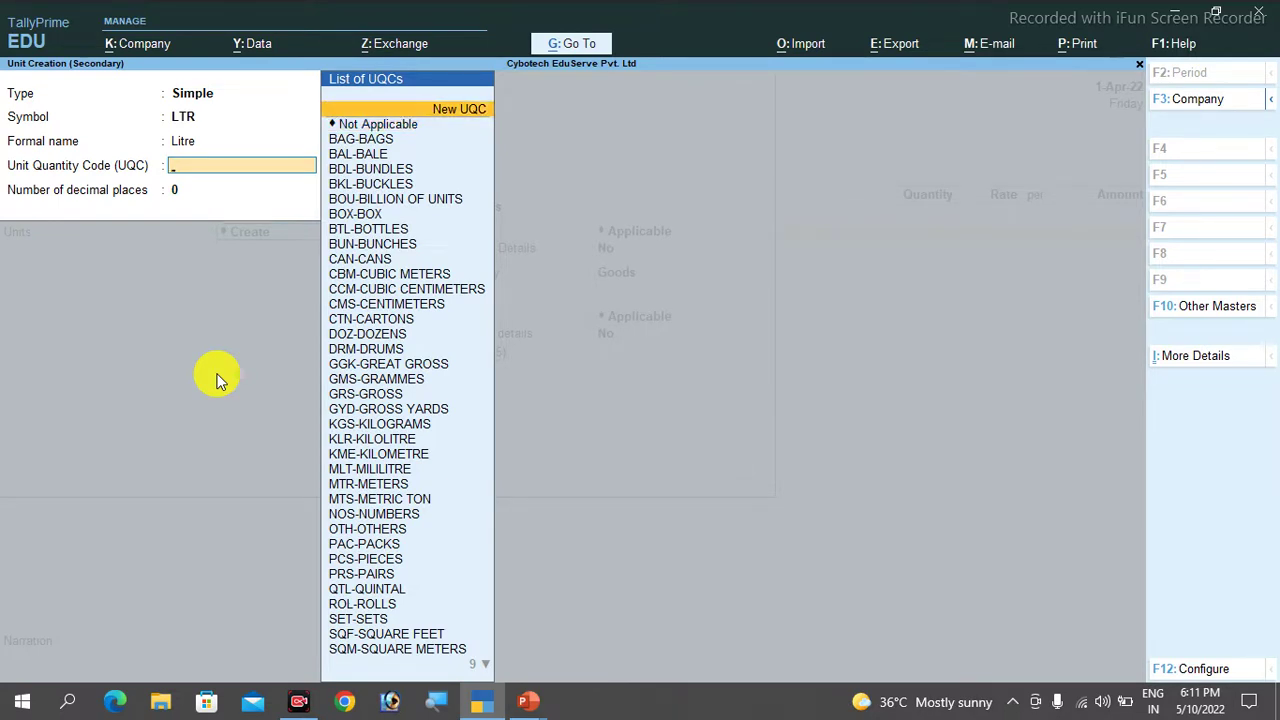
key(Down)
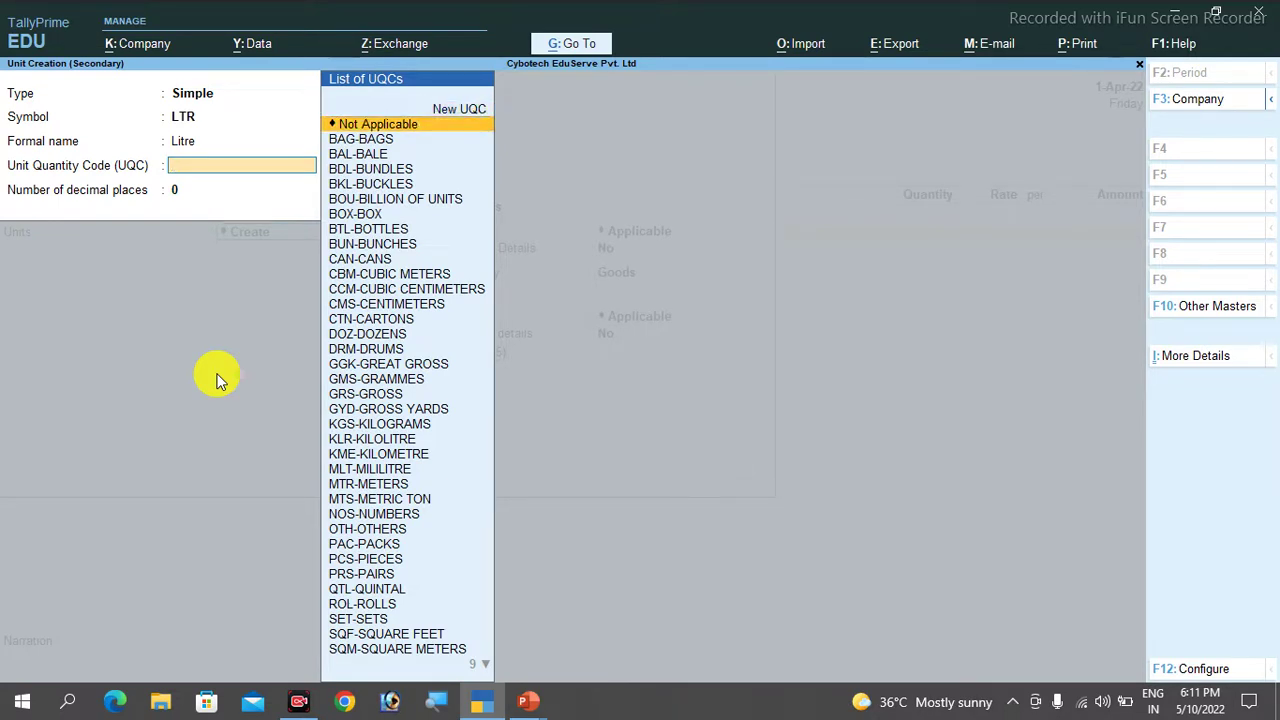
key(Return)
key(ctrl)
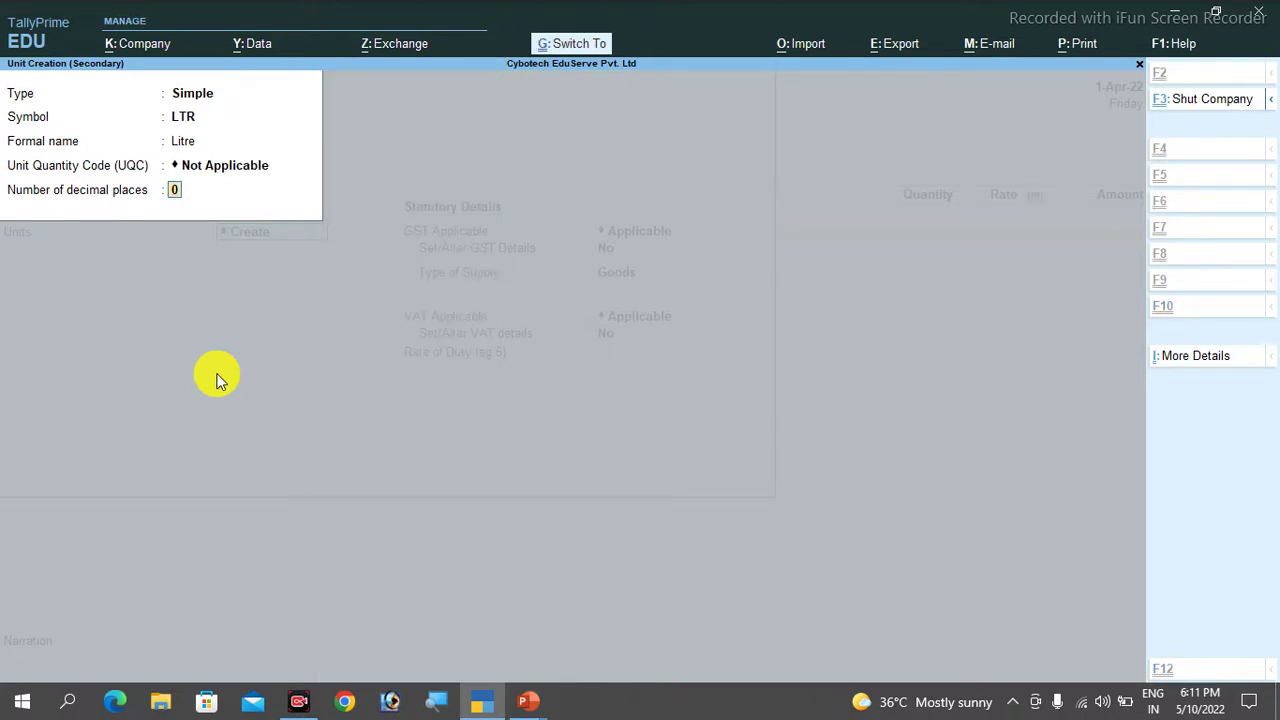
key(ctrl+a)
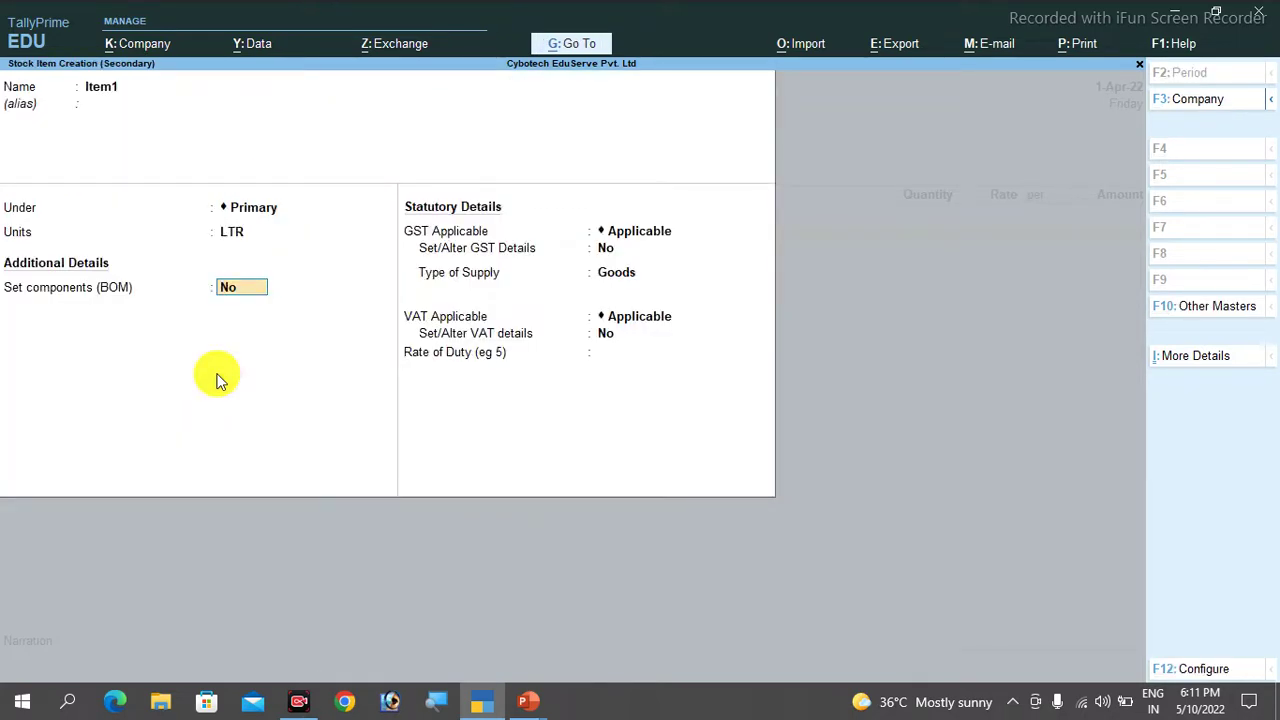
Leave Item1's components (BOM) set to No, set GST to Not Applicable and keep VAT Applicable
key(Return)
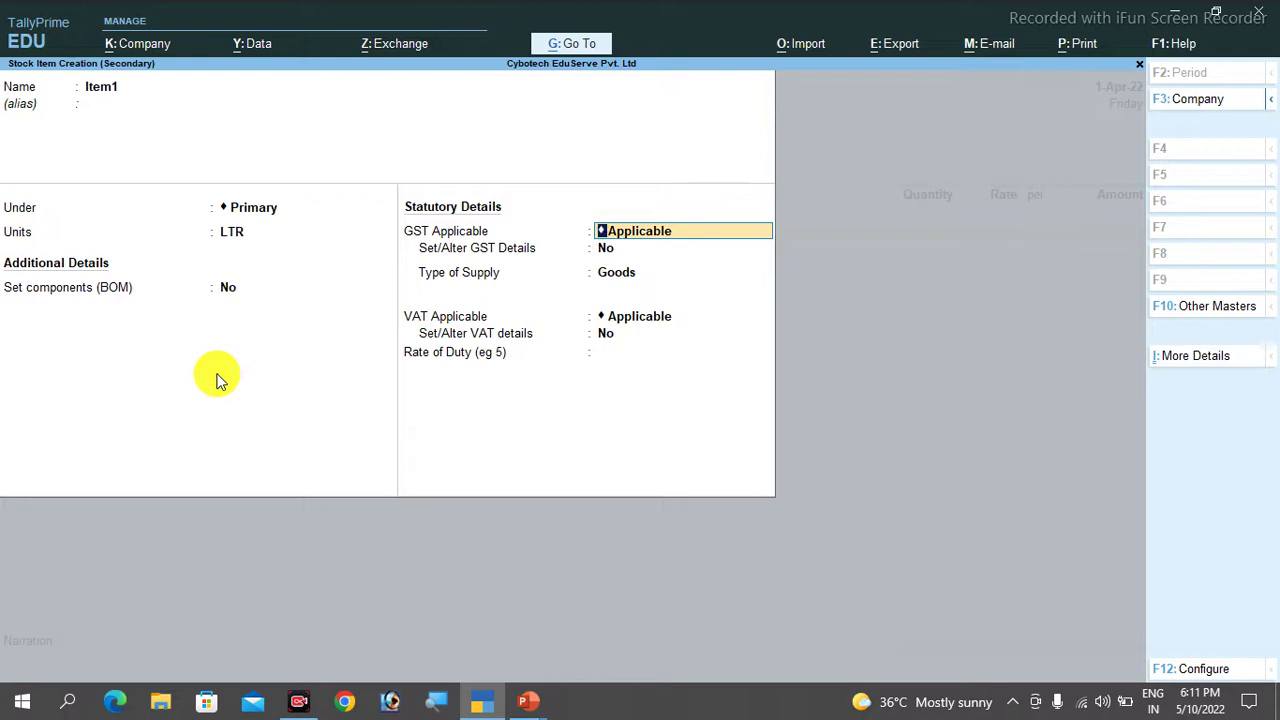
key(BackSpace)
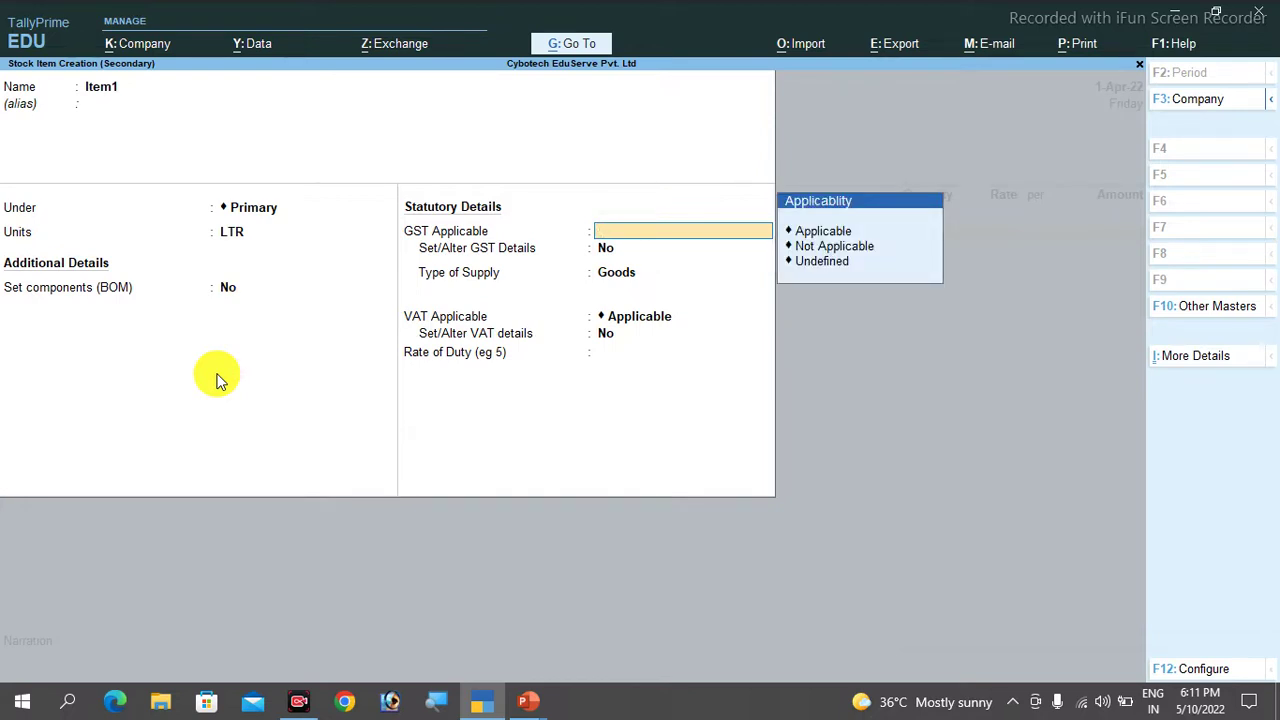
key(Down)
key(Return)
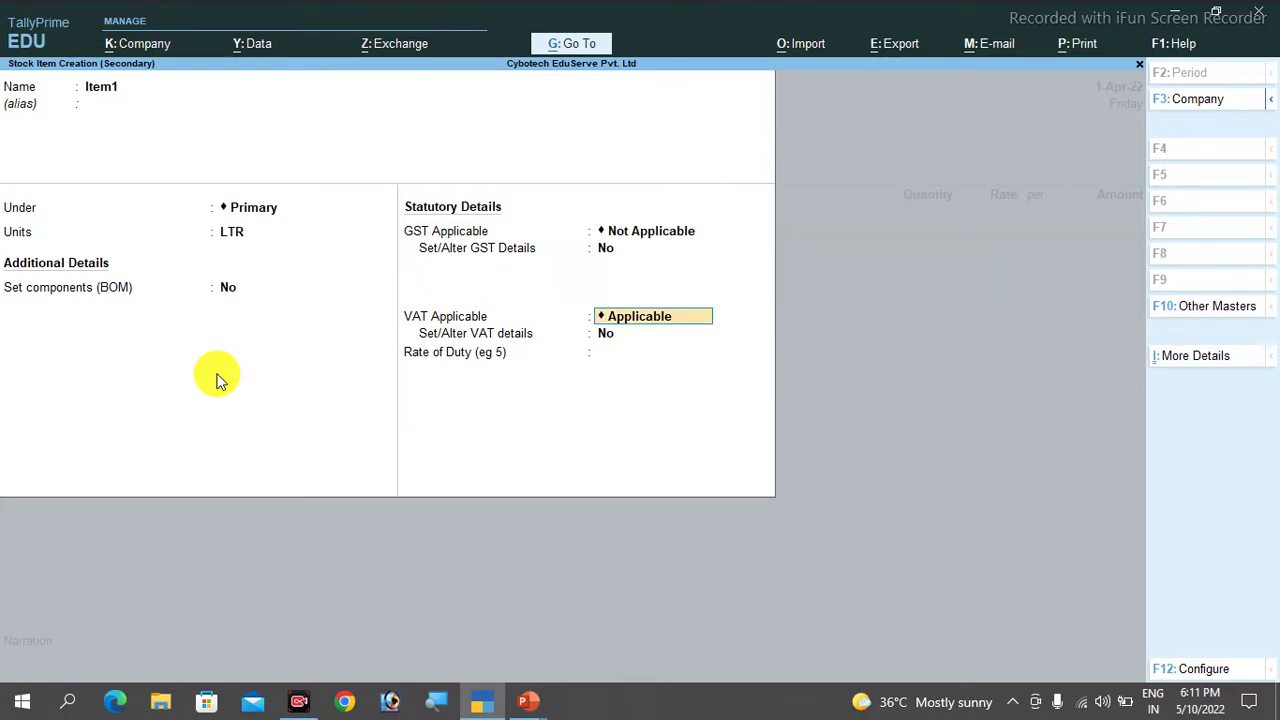
key(BackSpace)
key(Down)
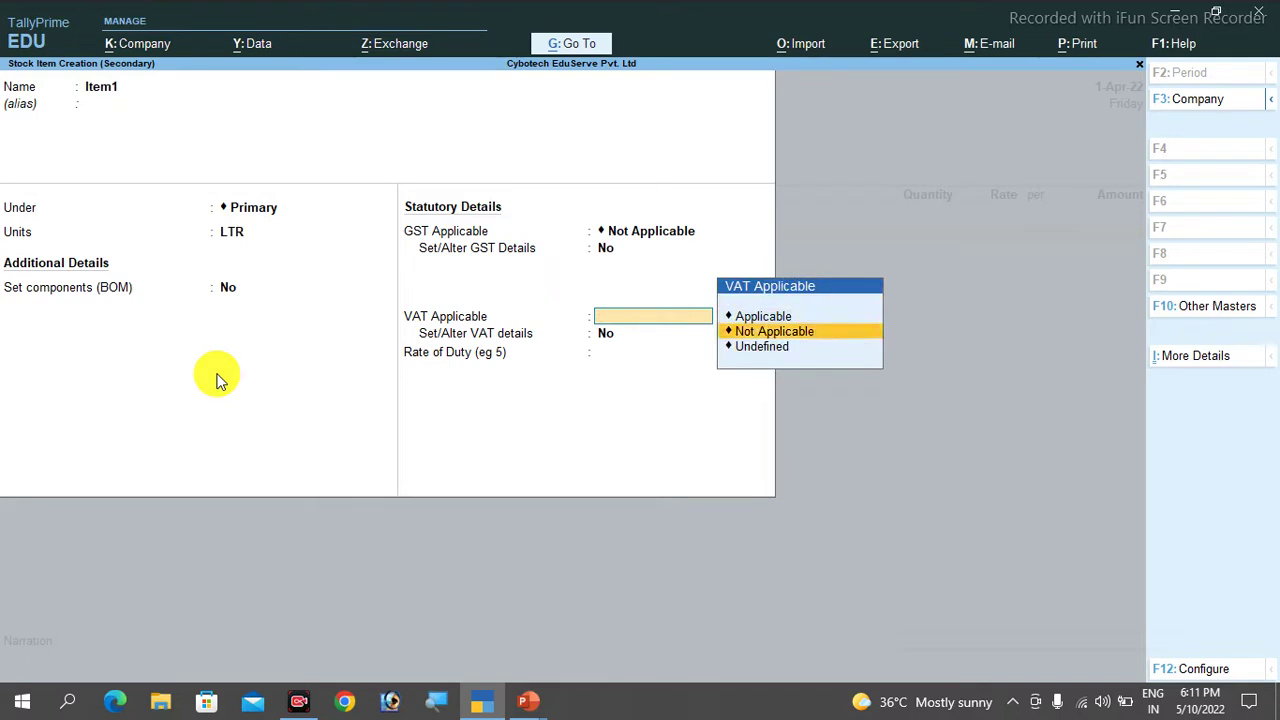
key(Up)
key(Return)
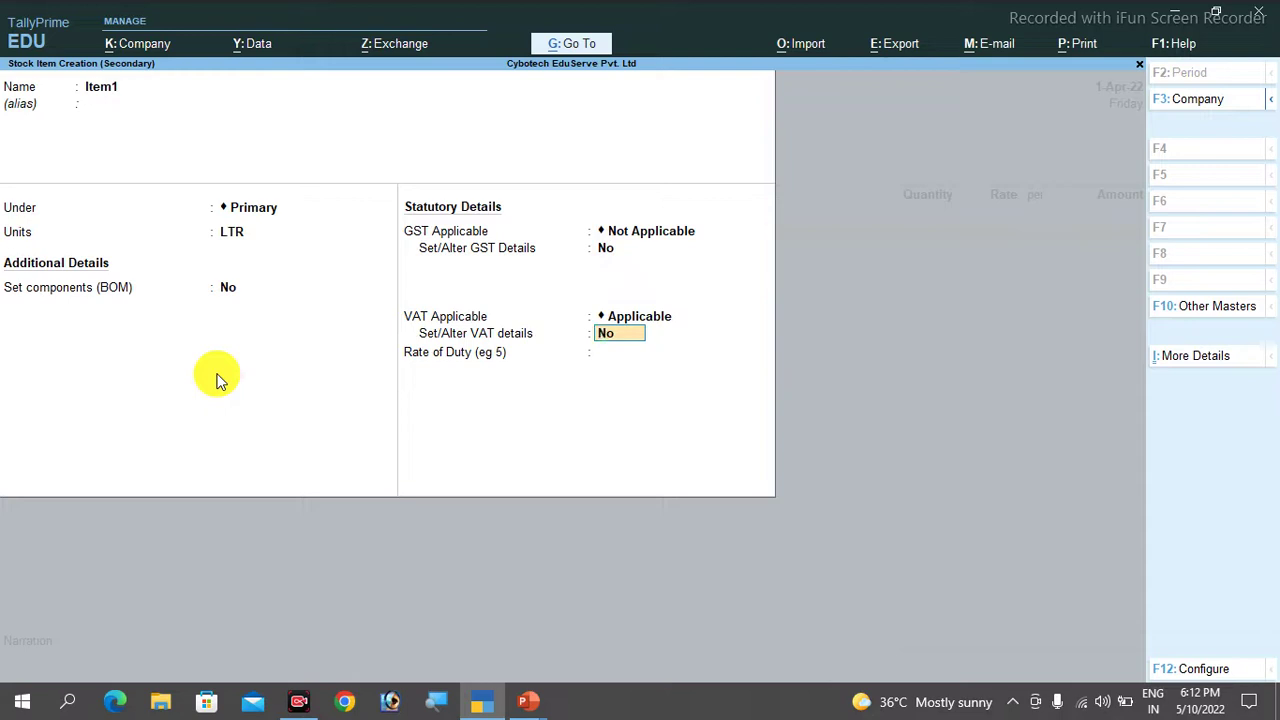
Enable VAT details for Item1 with a 12.5% tax rate, leave the rate of duty blank, and save the item
text(y)
key(Return)
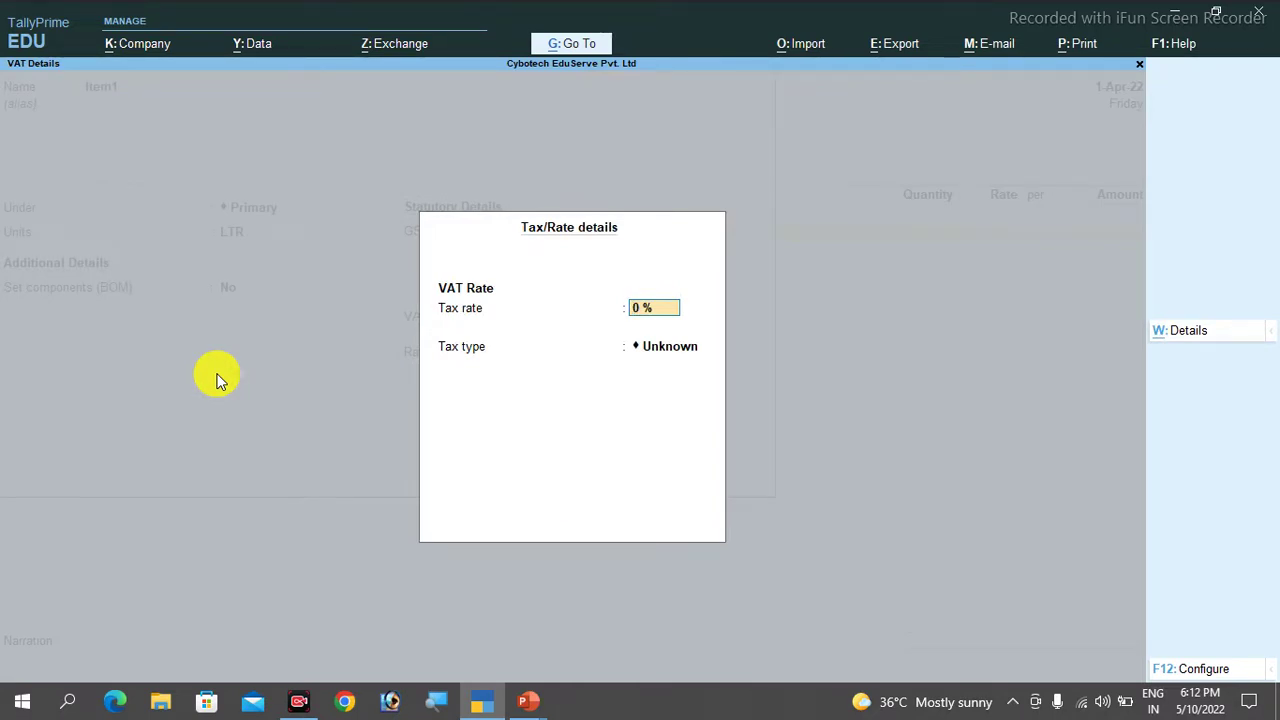
text(12.5)
key(Return)
key(Return)
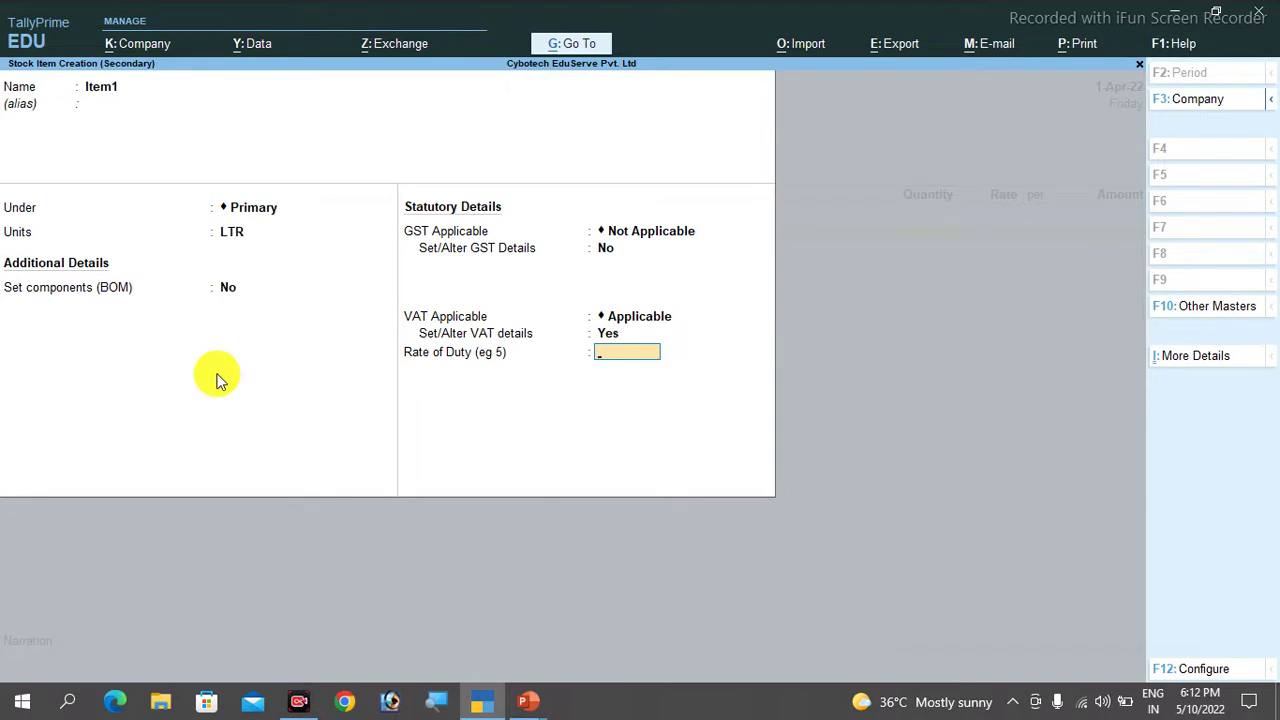
key(BackSpace)
key(Escape)
key(ctrl)
key(ctrl+a)
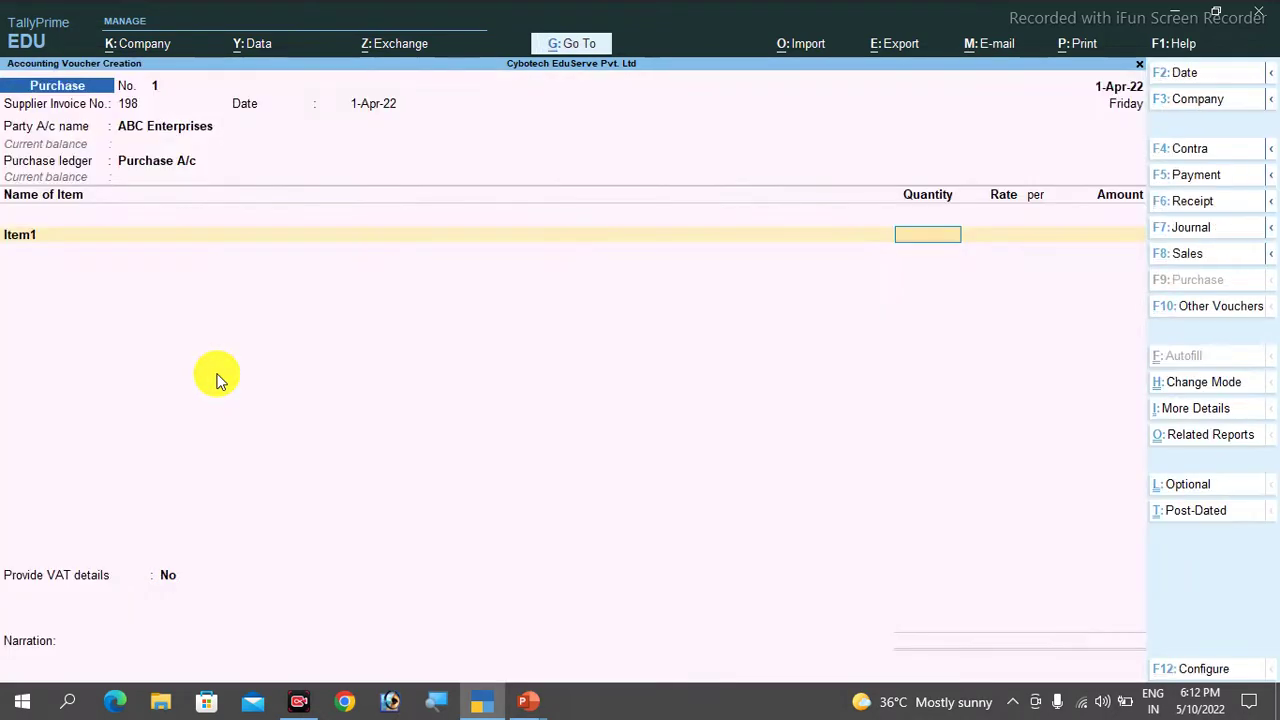
Enter Item1 in the purchase voucher with a quantity of 10,000 LTR at a rate of 87 per LTR
text(10000)
key(Return)
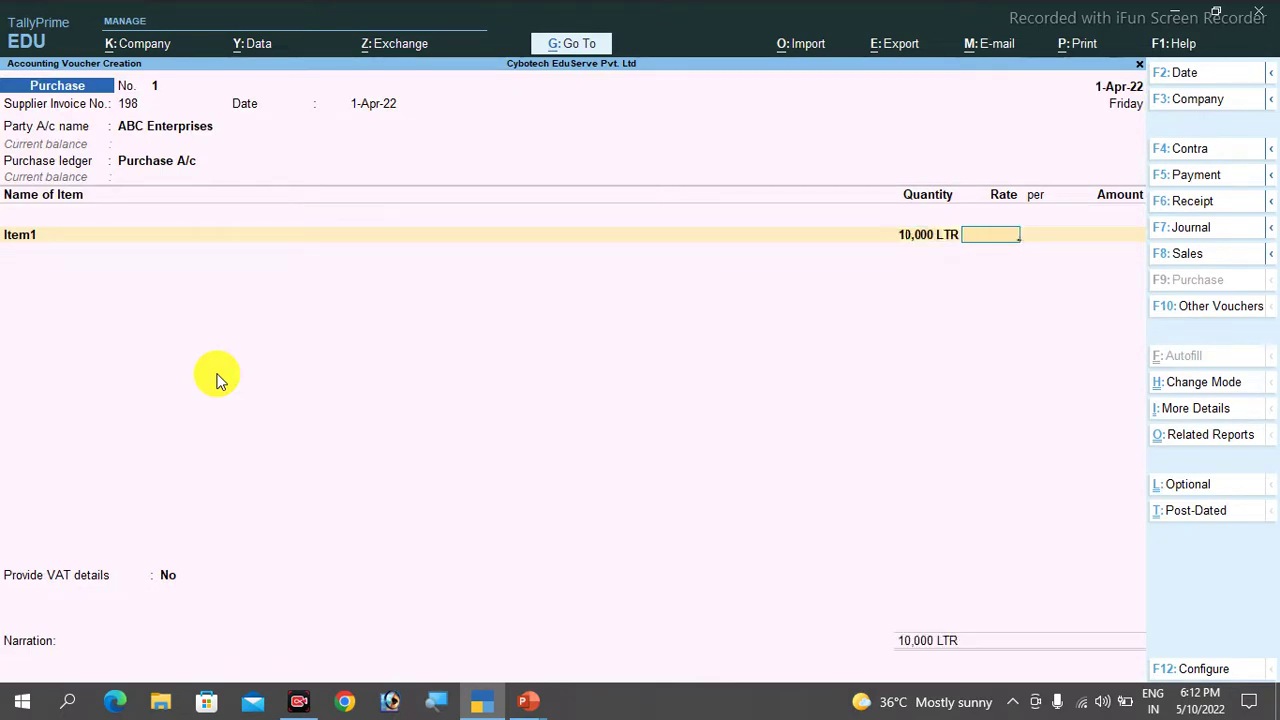
text(87)
key(Return)
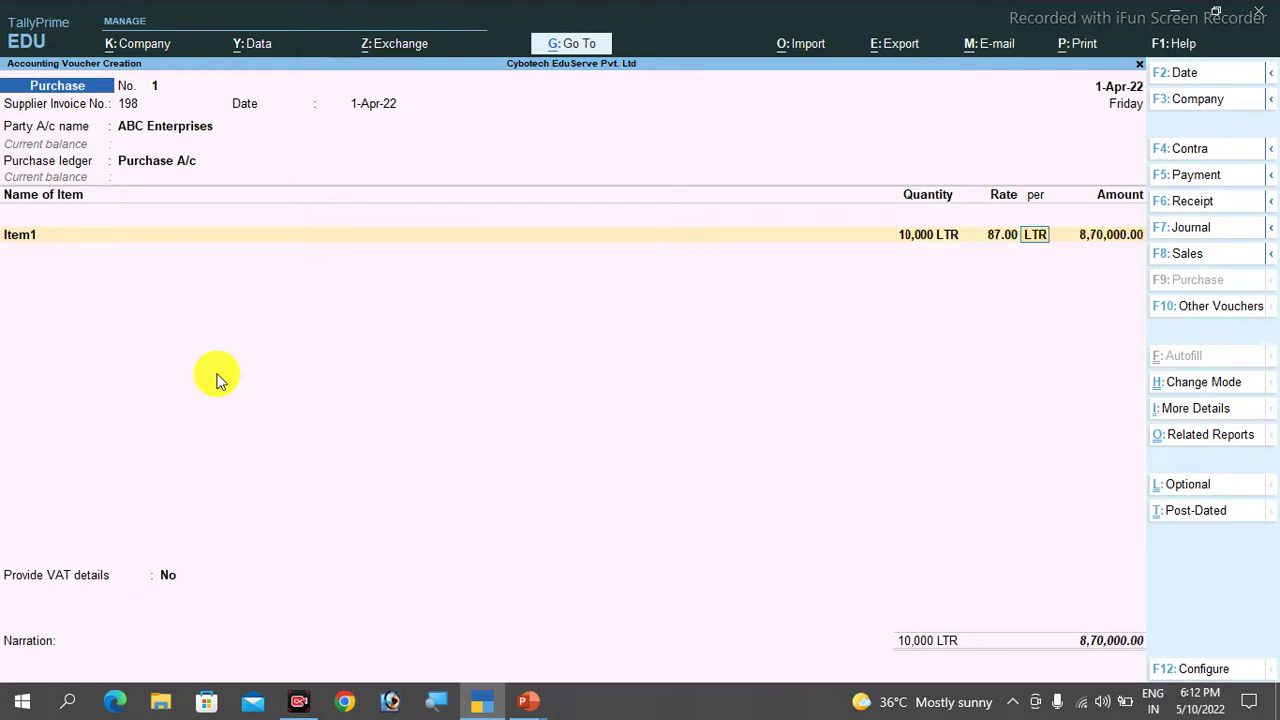
key(Return)
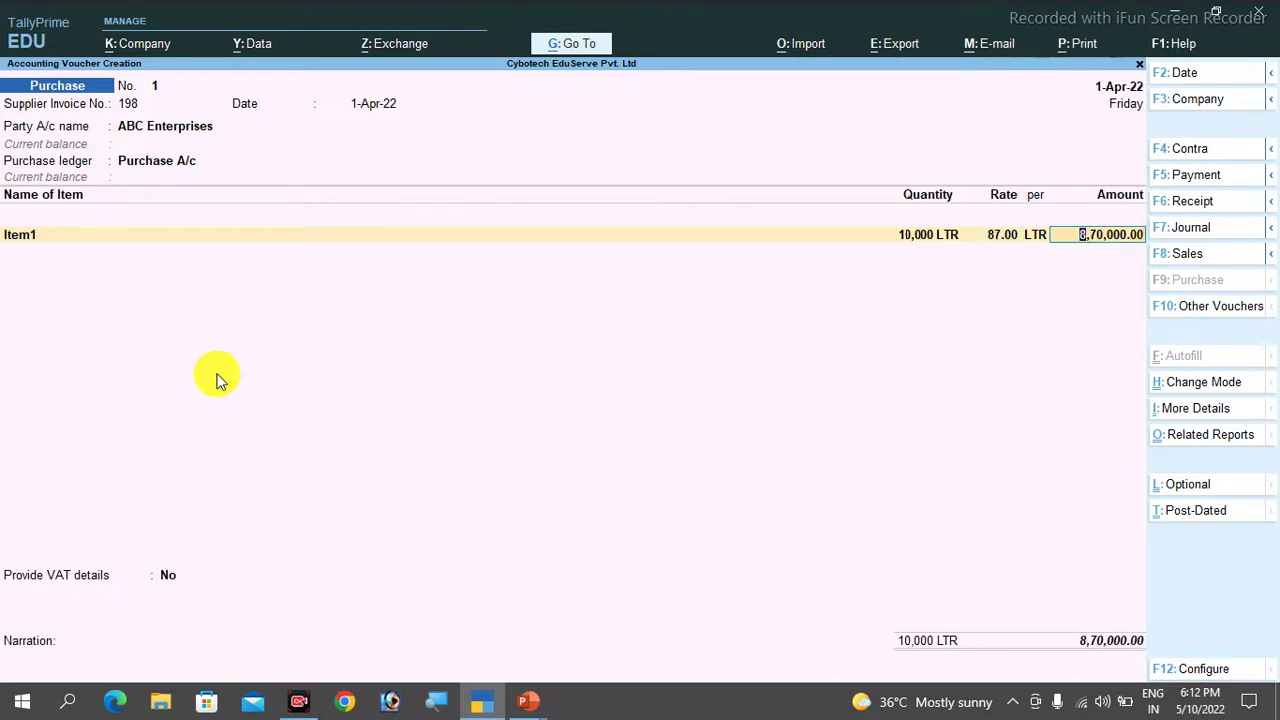
key(Return)
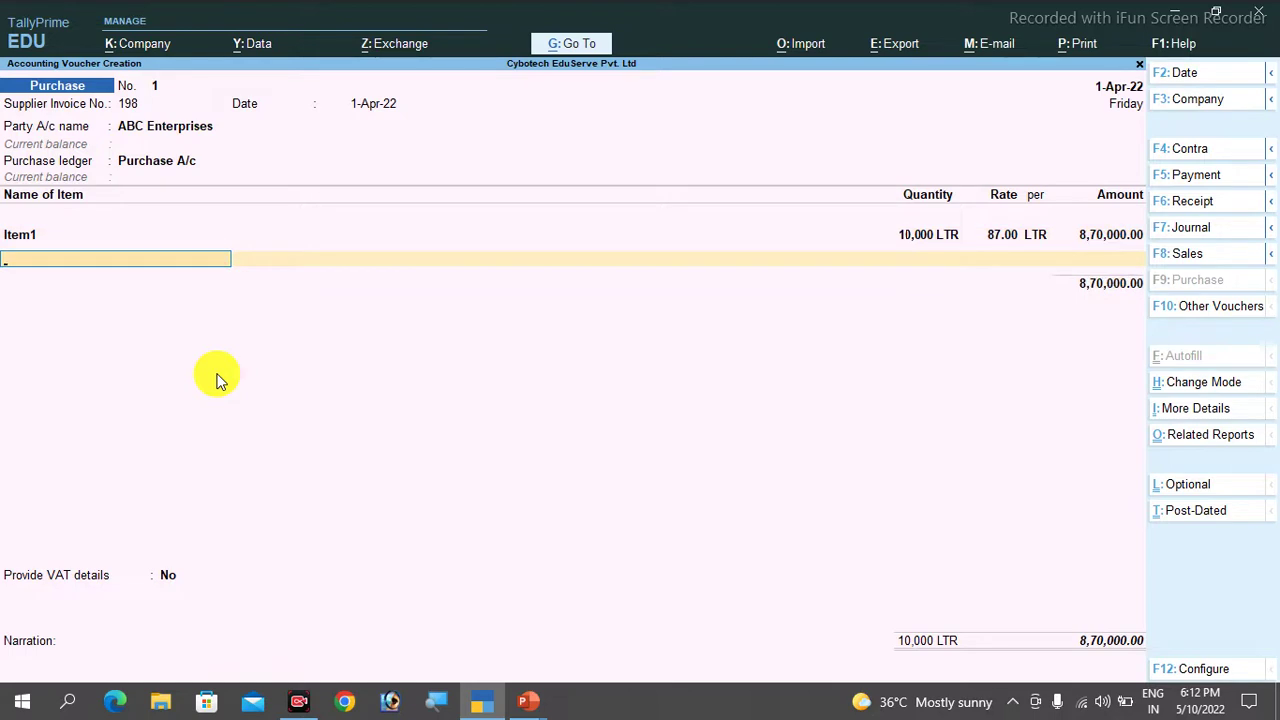
Start a new stock item named Item2 under the Primary group from the voucher's second item line
key(BackSpace)
key(Return)
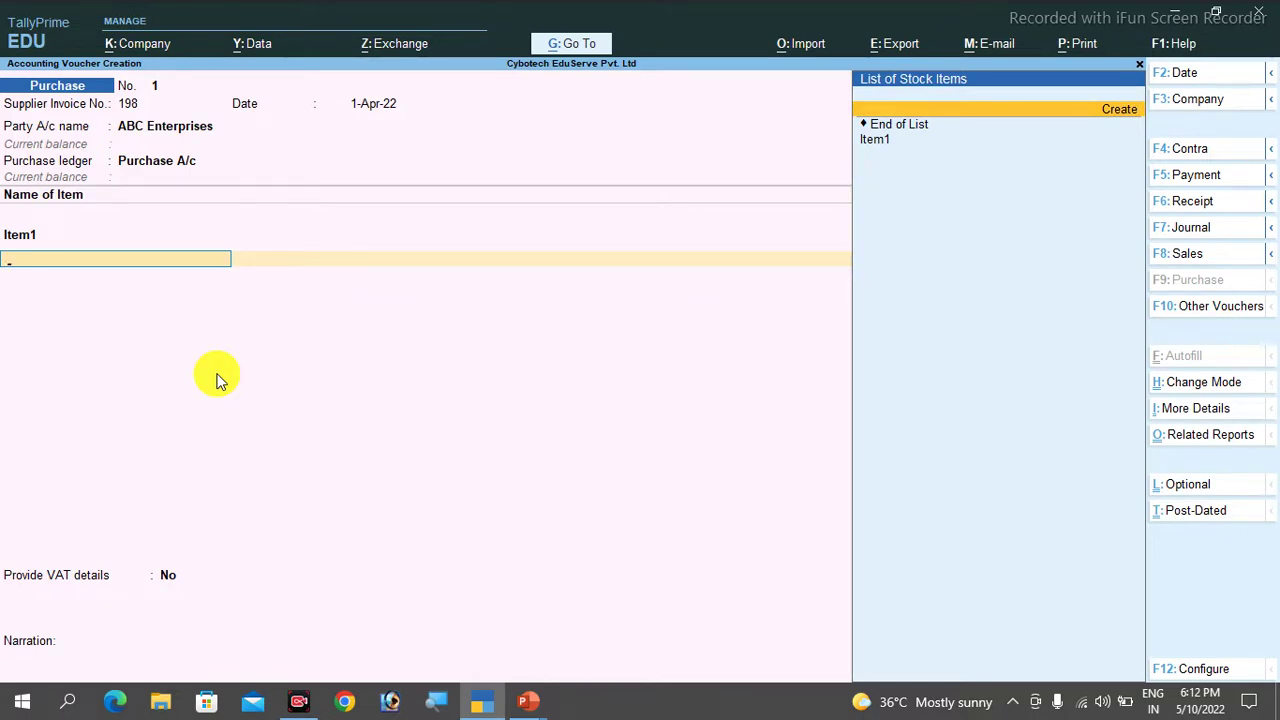
key(alt+c)
text(It)
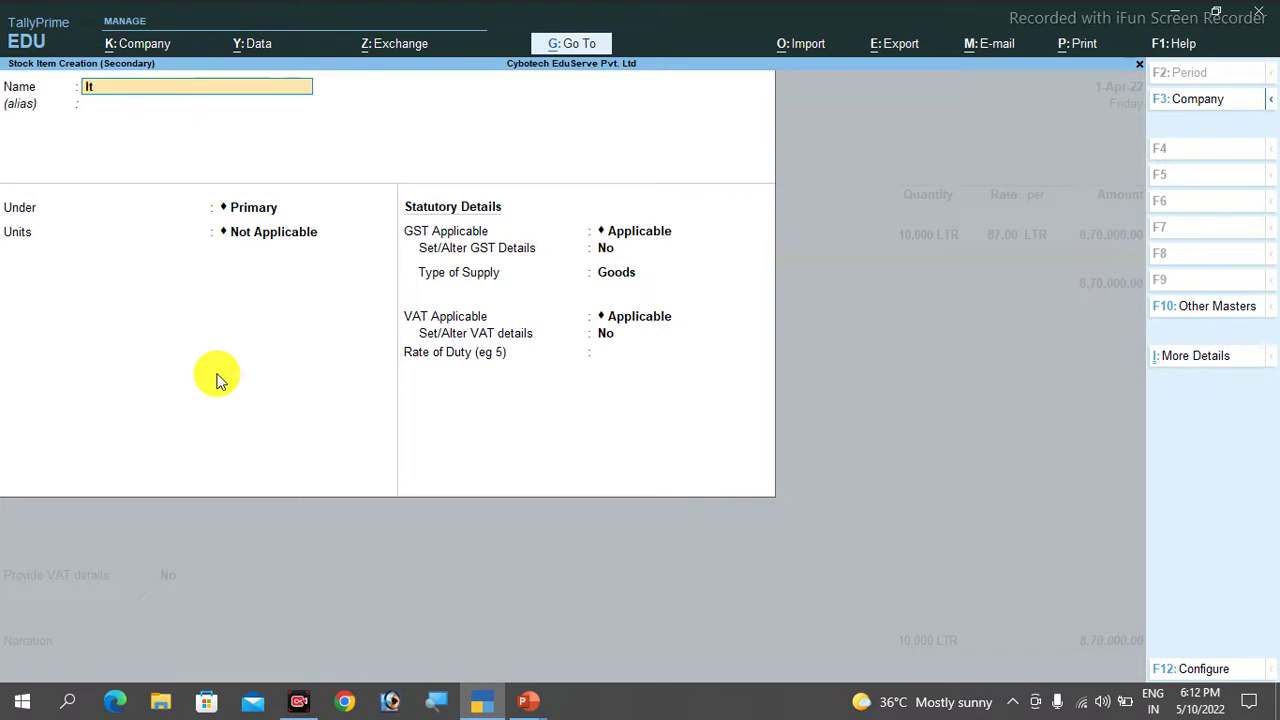
text(em)
key(Return)
key(Return)
key(Return)
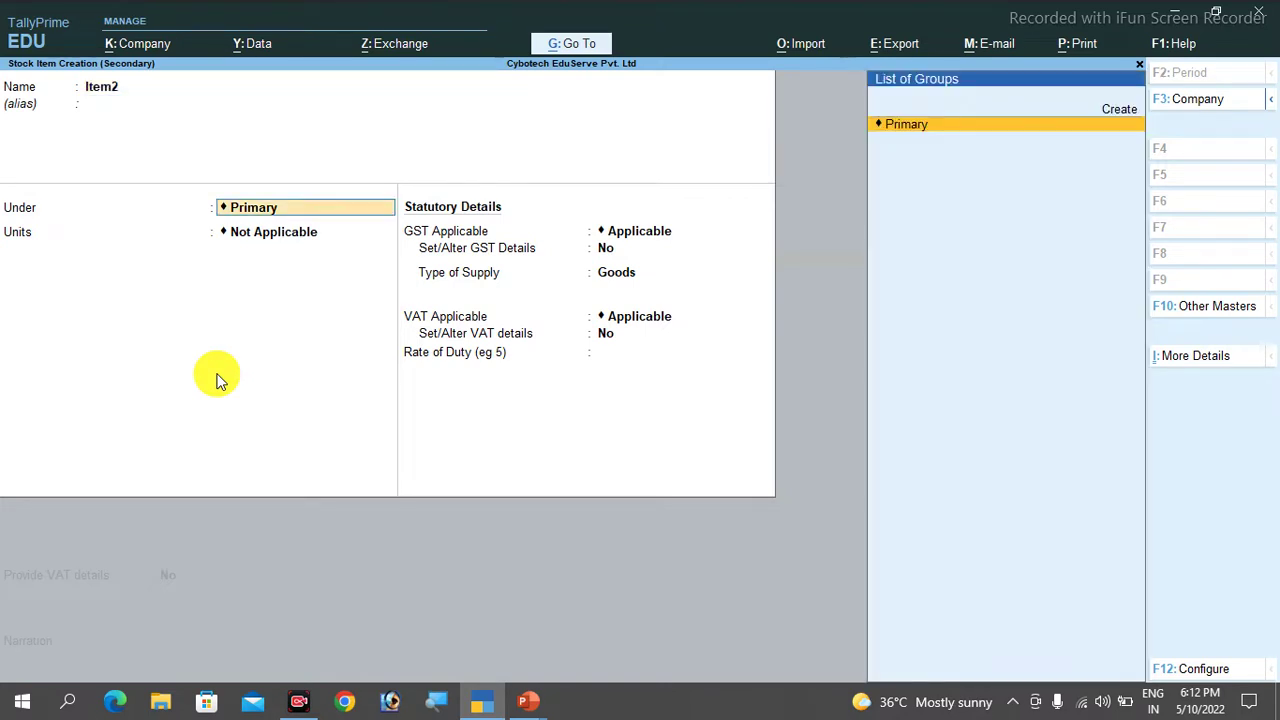
Create the unit PCS for Item2 with formal name Piece, quantity code Not Applicable and 0 decimal places
key(Up)
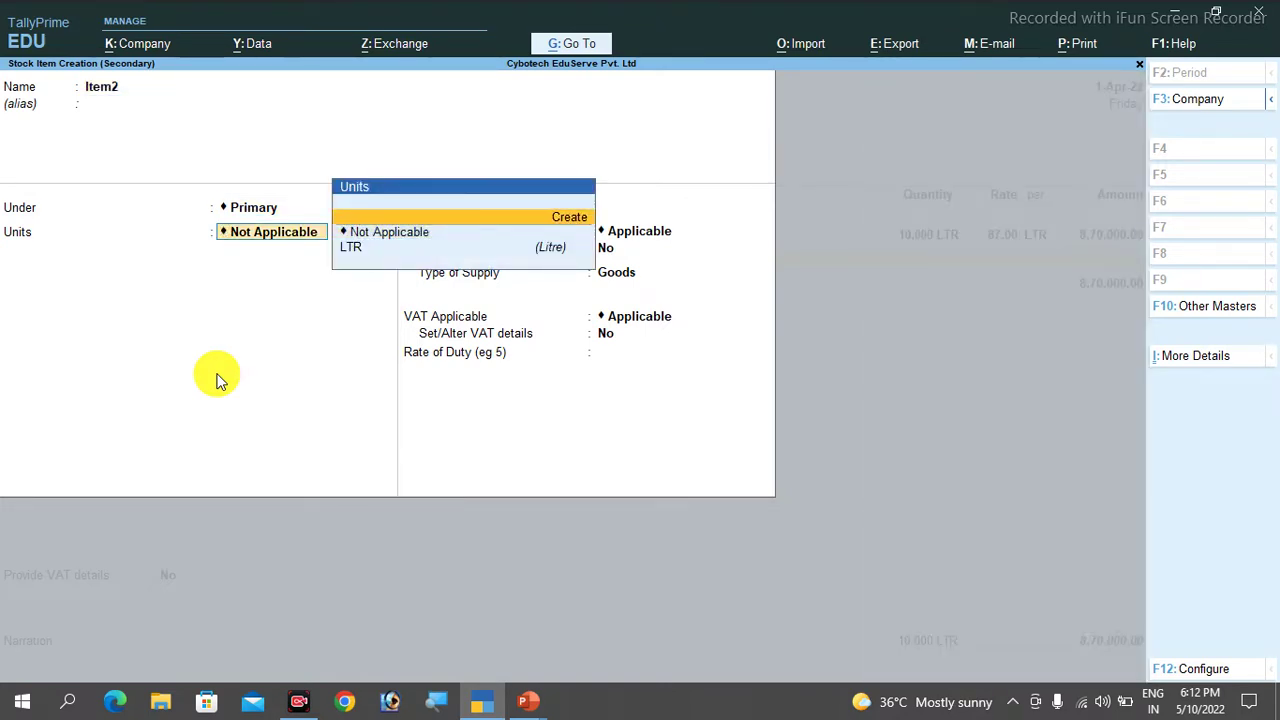
key(Return)
text(PCS)
key(Return)
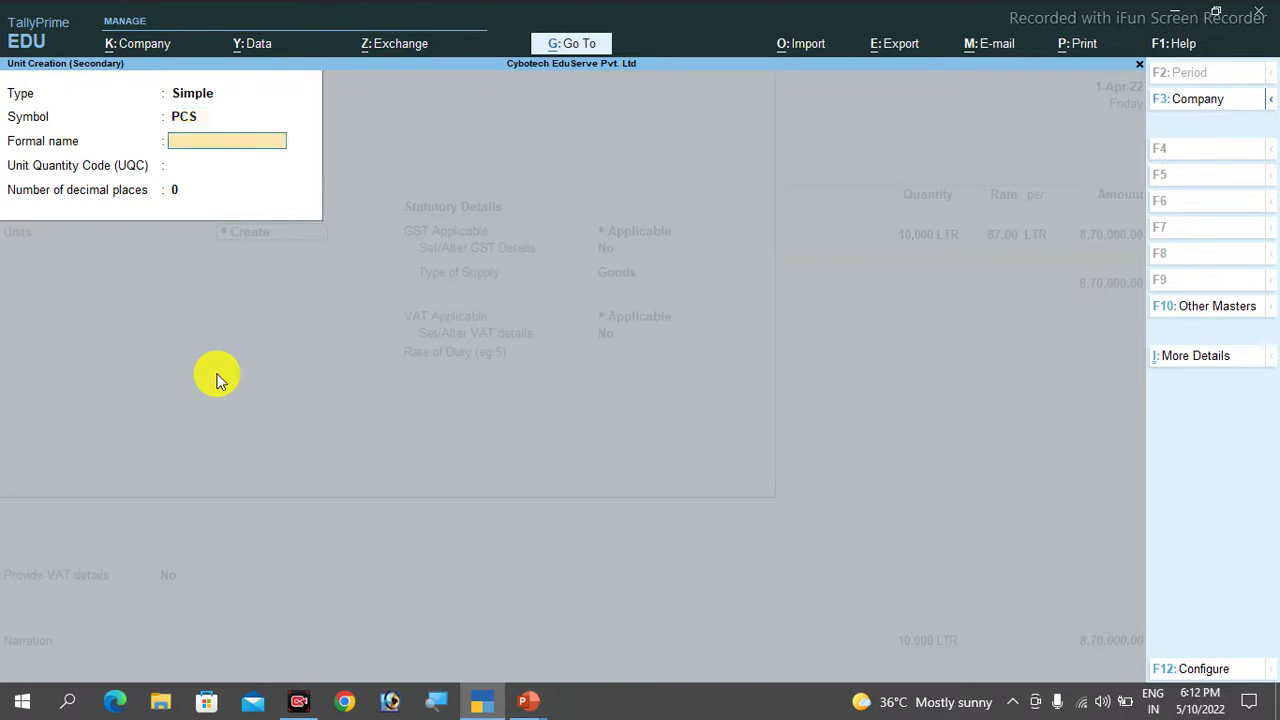
text(Piece)
key(Return)
key(Return)
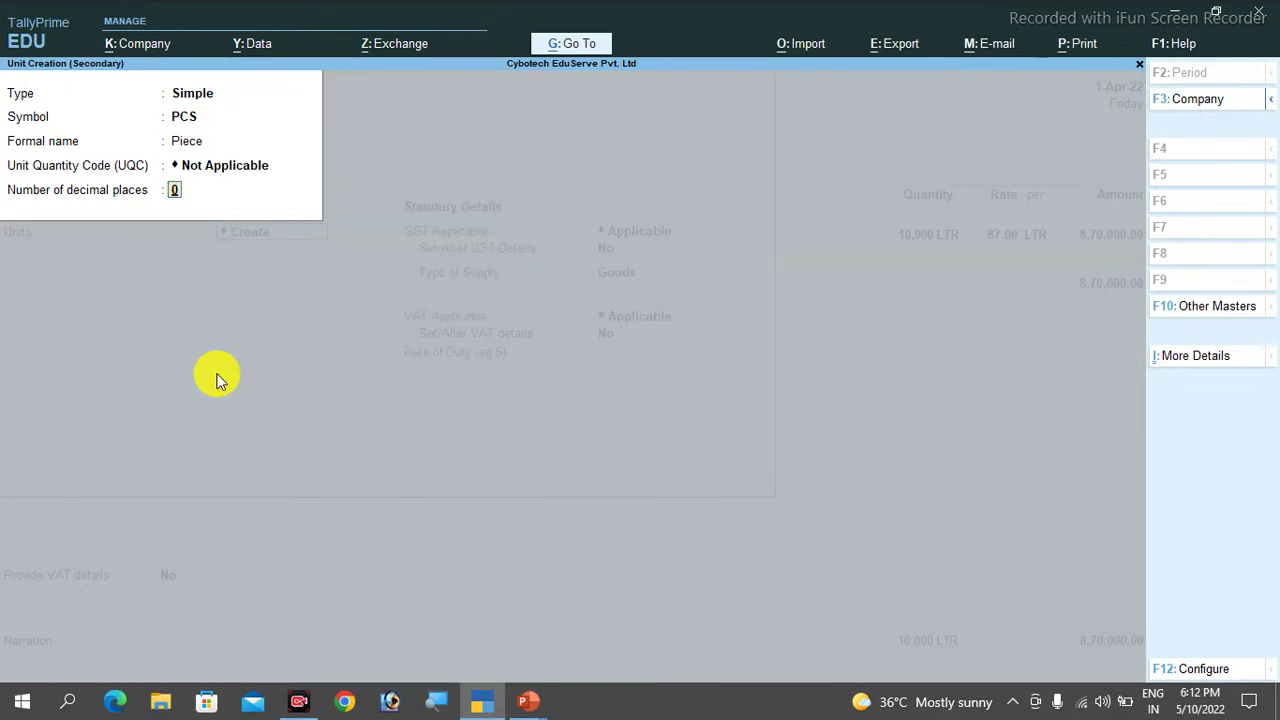
key(ctrl+a)
Leave Item2's components (BOM) set to No, set GST to Not Applicable and keep VAT Applicable
key(Return)
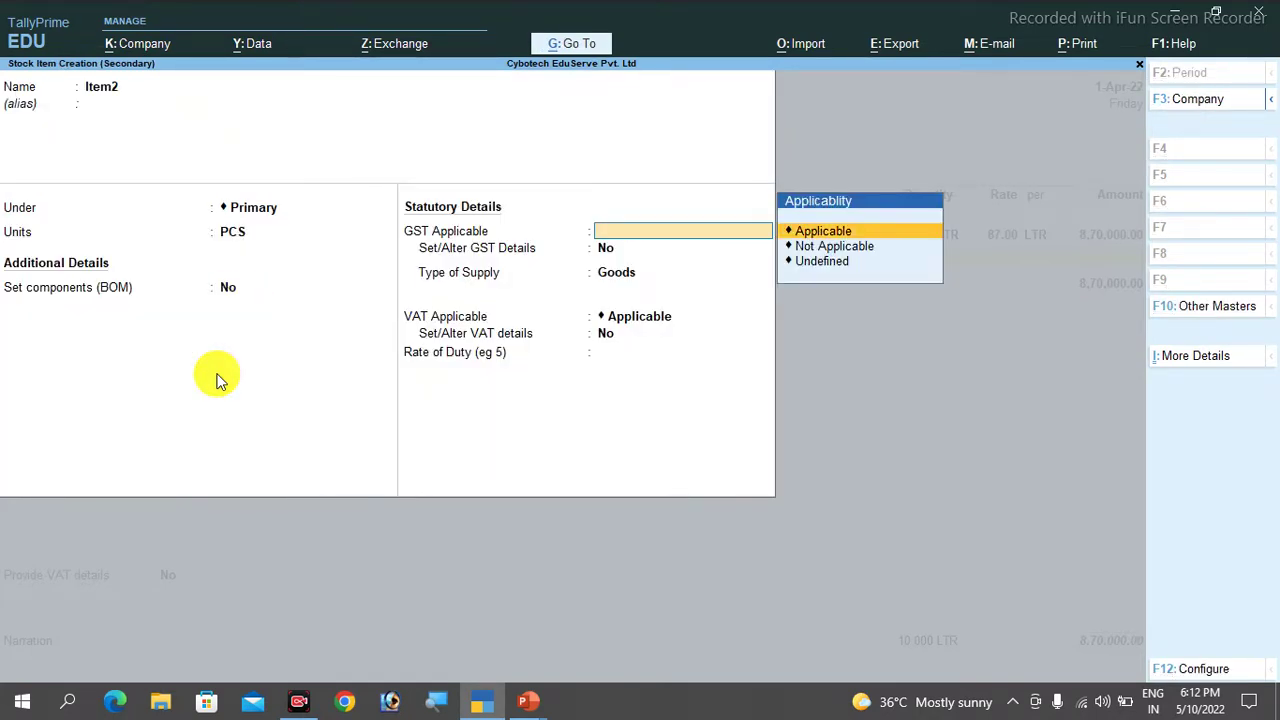
key(Down)
key(Return)
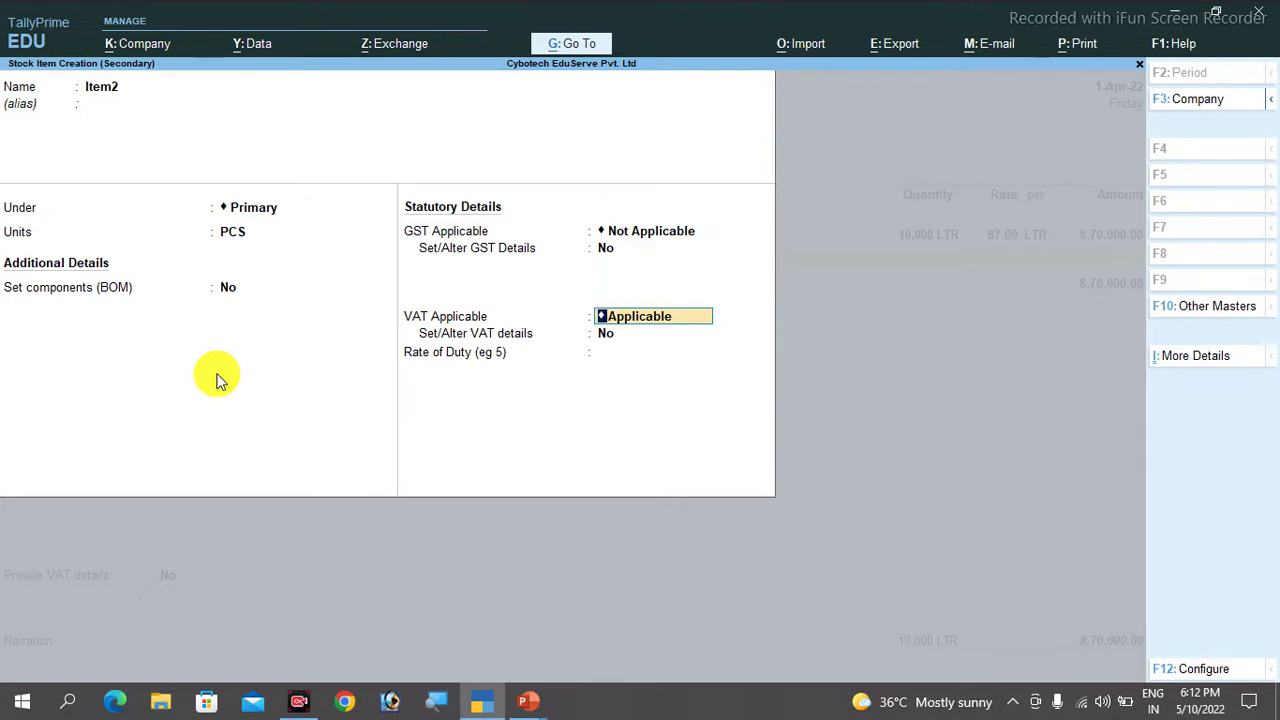
key(Return)
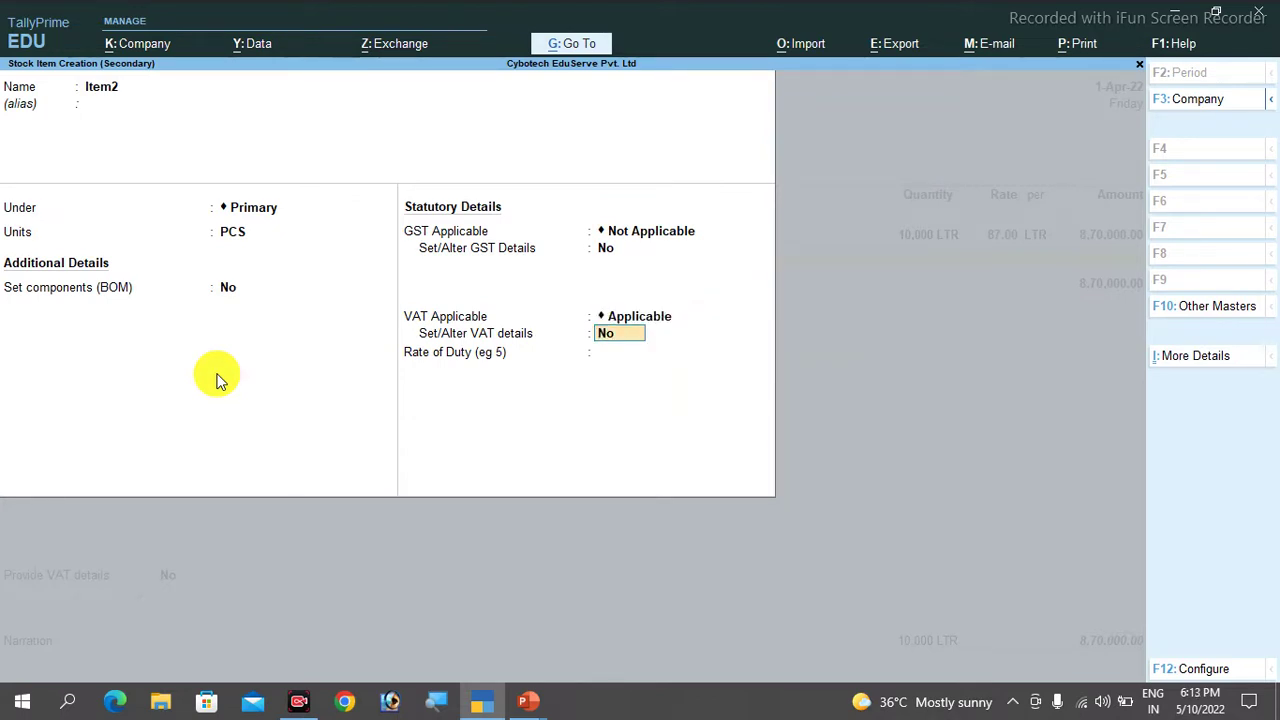
Enable VAT details for Item2 with a 9% tax rate, leave the rate of duty blank, and save the item
key(y)
key(Return)
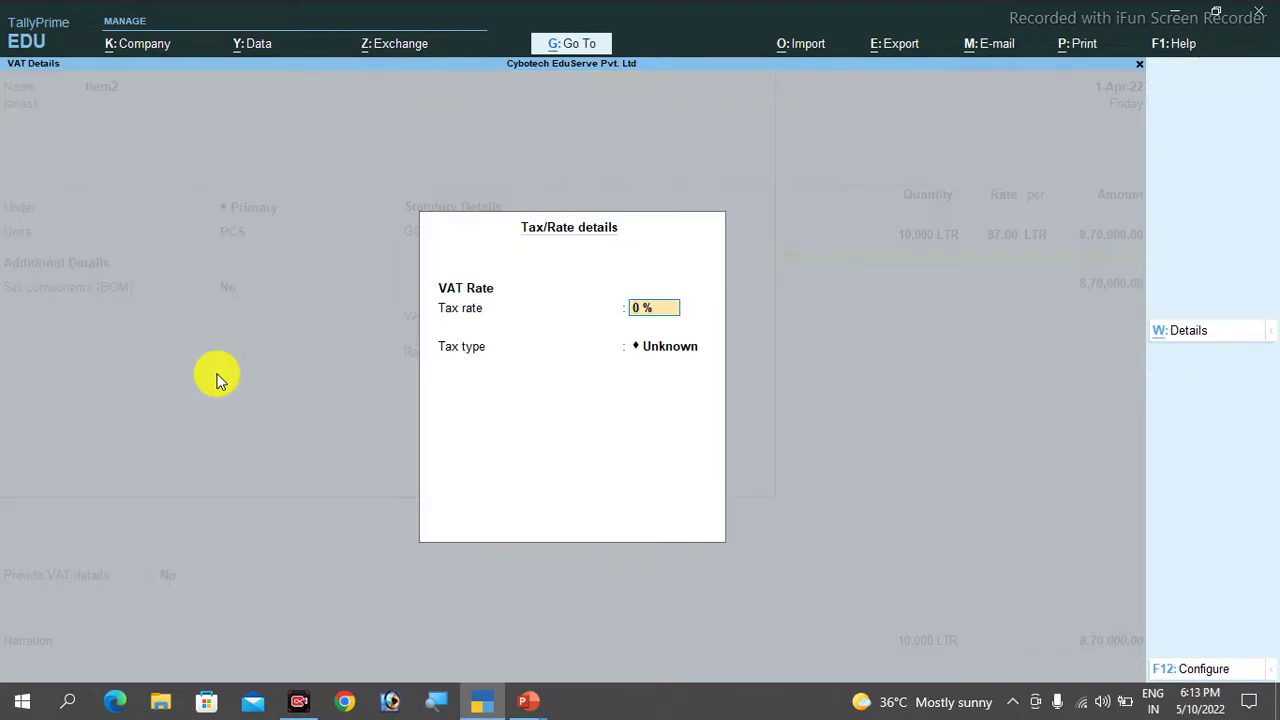
text(9)
key(Return)
key(ctrl)
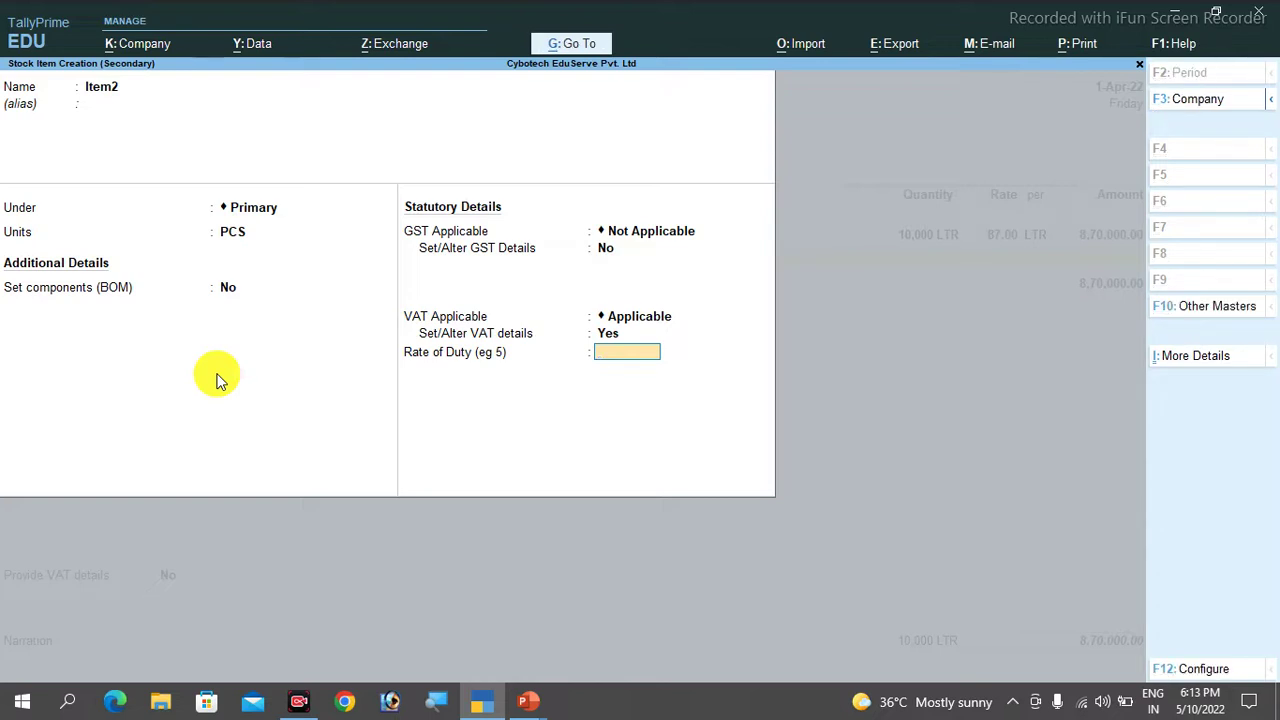
key(ctrl)
key(ctrl+a)
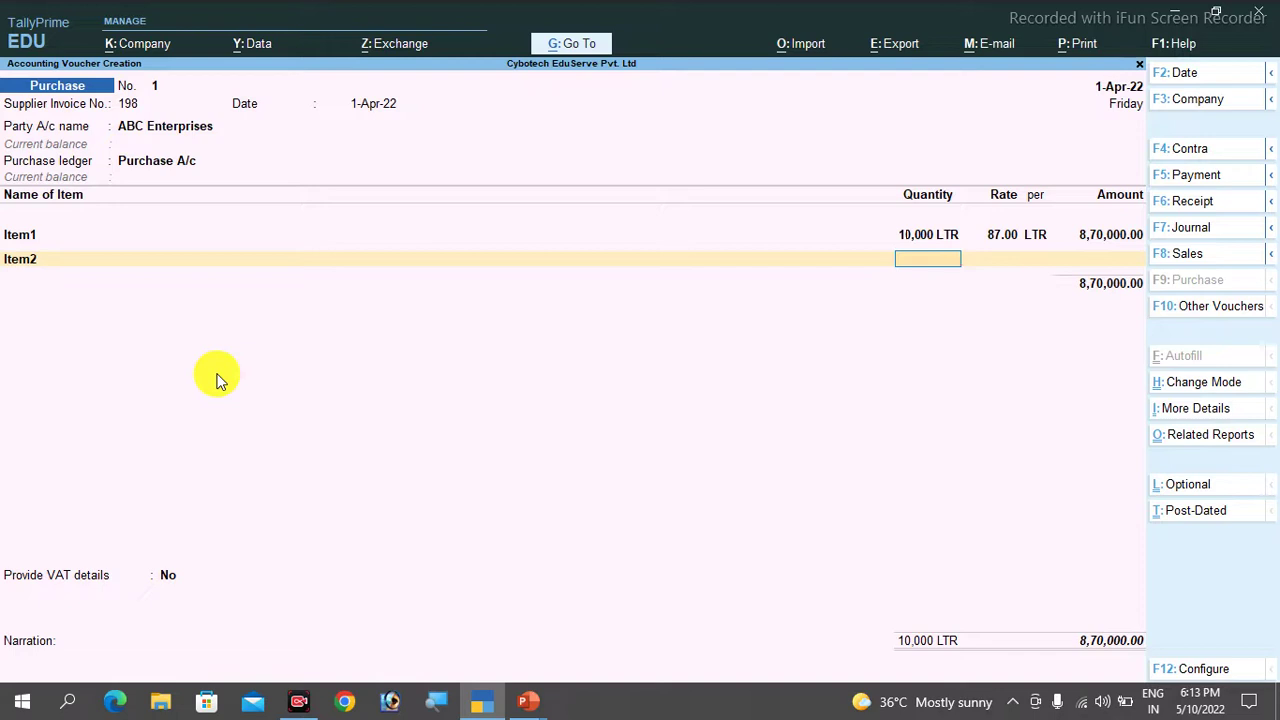
Enter Item2 in the purchase voucher with a quantity of 5,000 PCS at a rate of 34
text(5000)
key(Return)
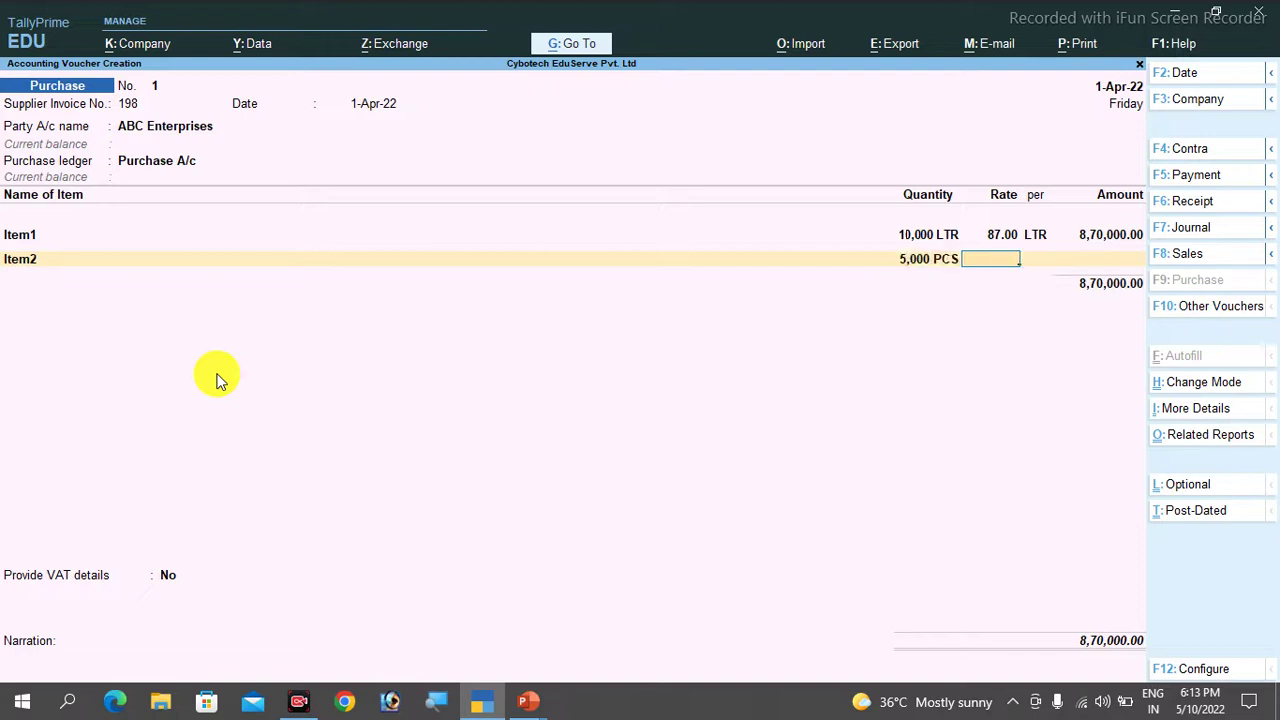
text(34)
key(Return)
key(Return)
key(Return)
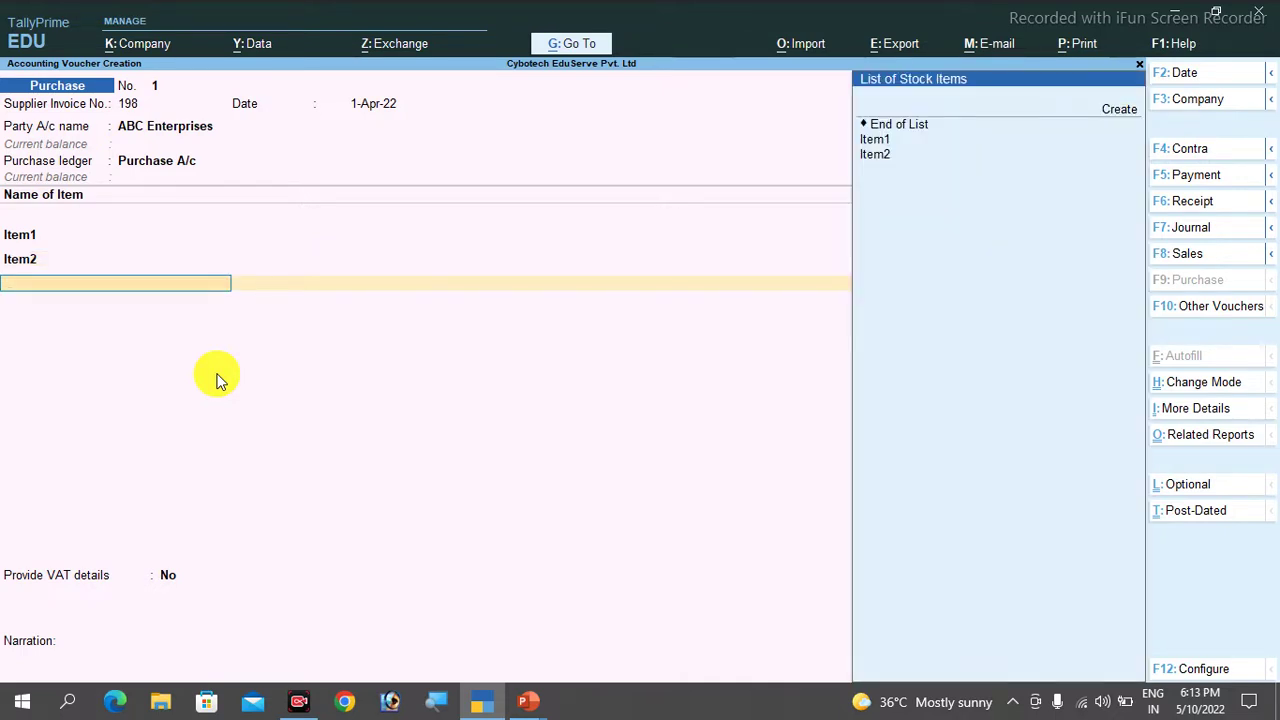
End the stock item list and start a new ledger named VAT under Duties & Taxes for the purchase voucher
key(Return)
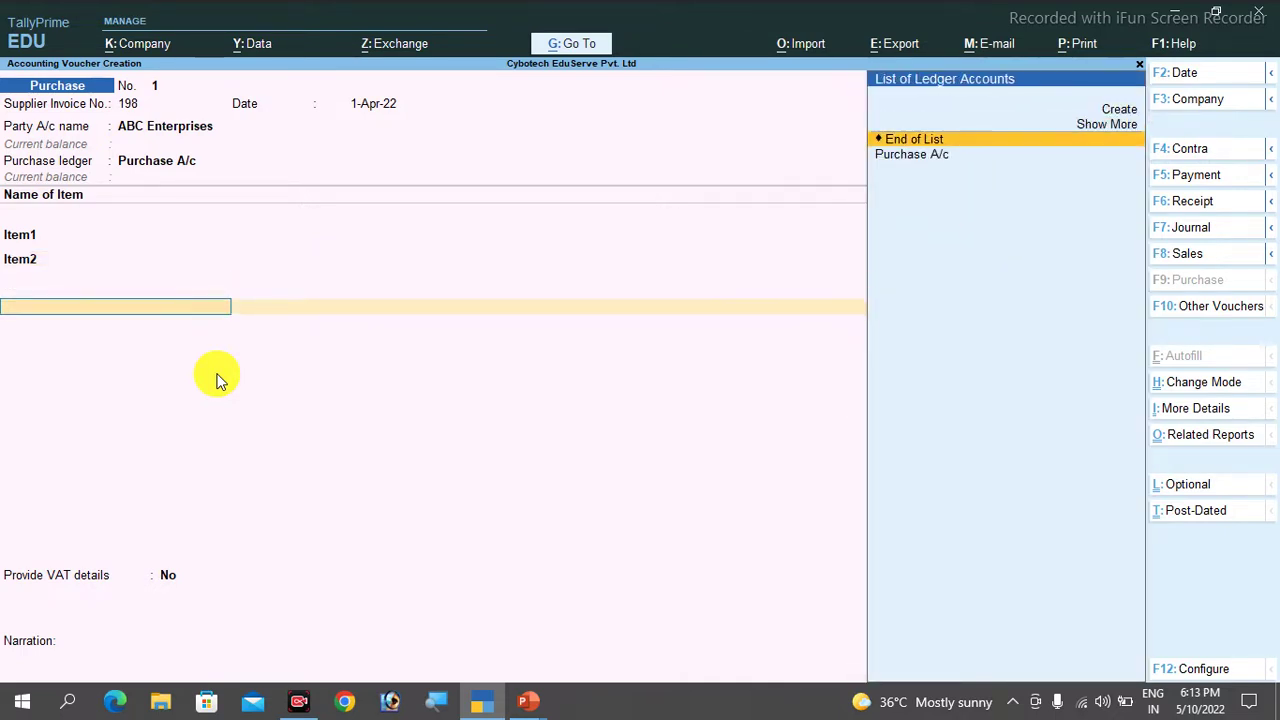
key(alt+c)
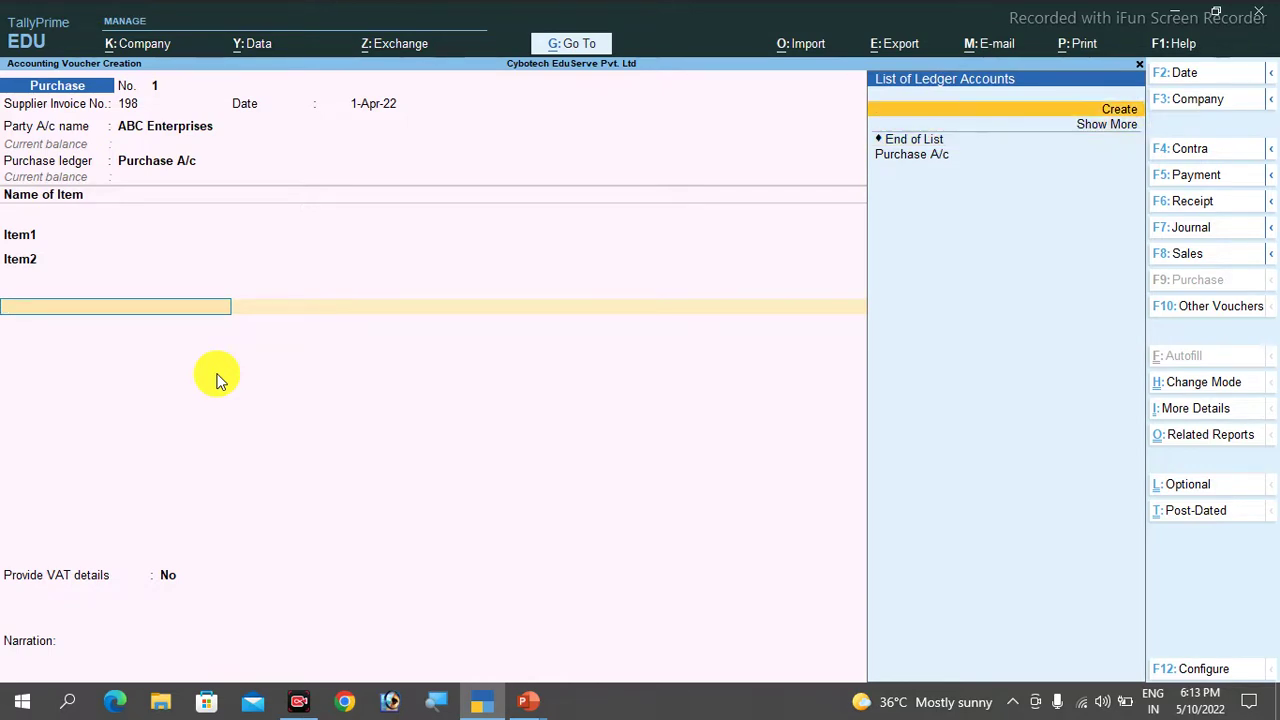
text(VAT)
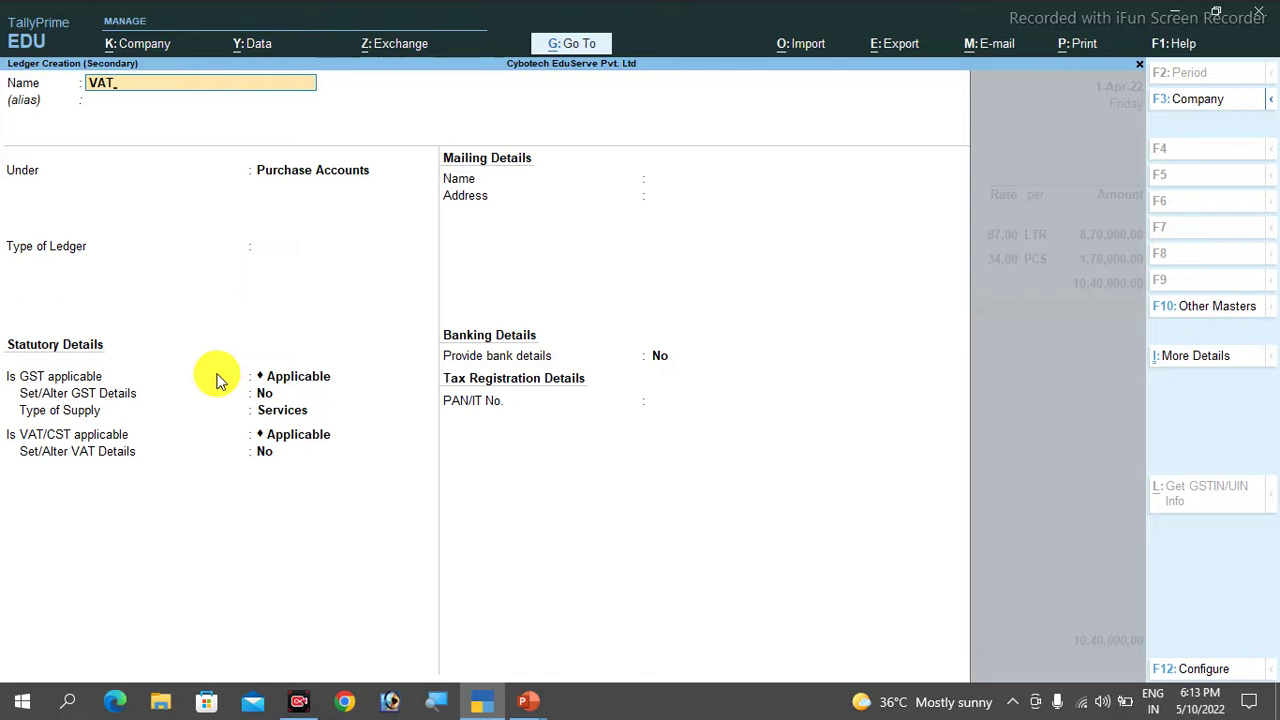
key(Return)
key(Return)
text(Du)
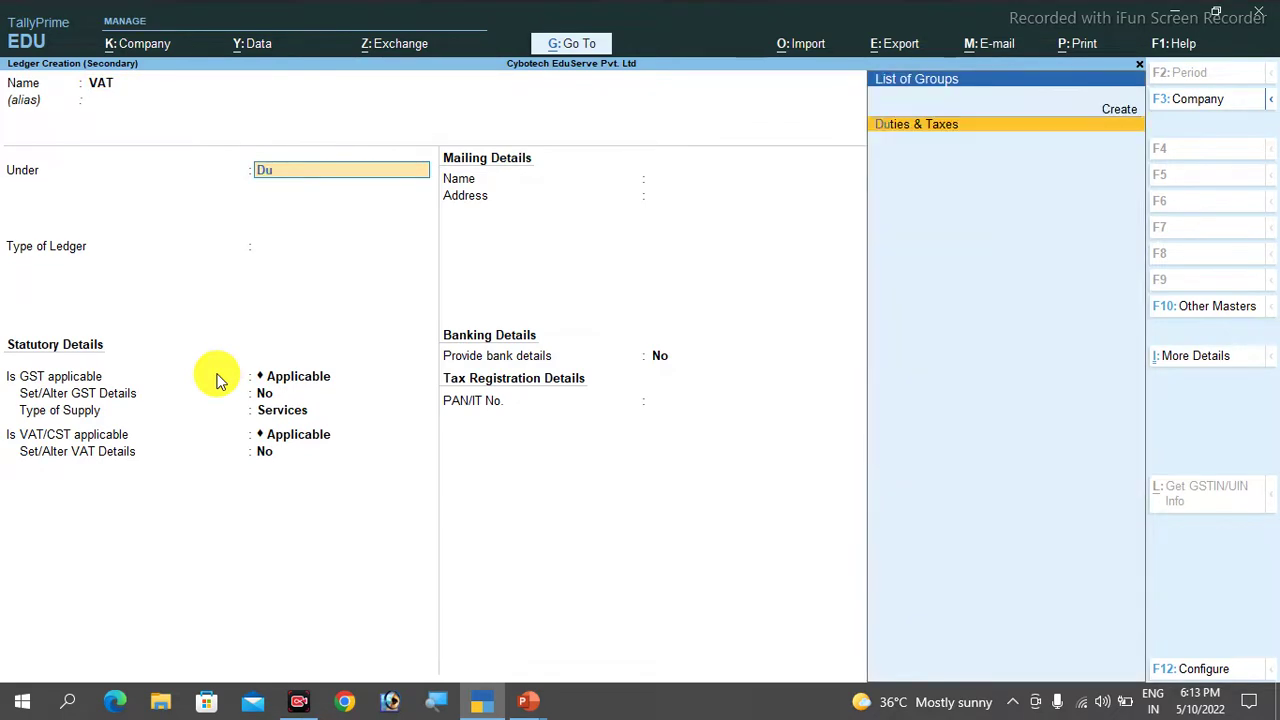
key(Return)
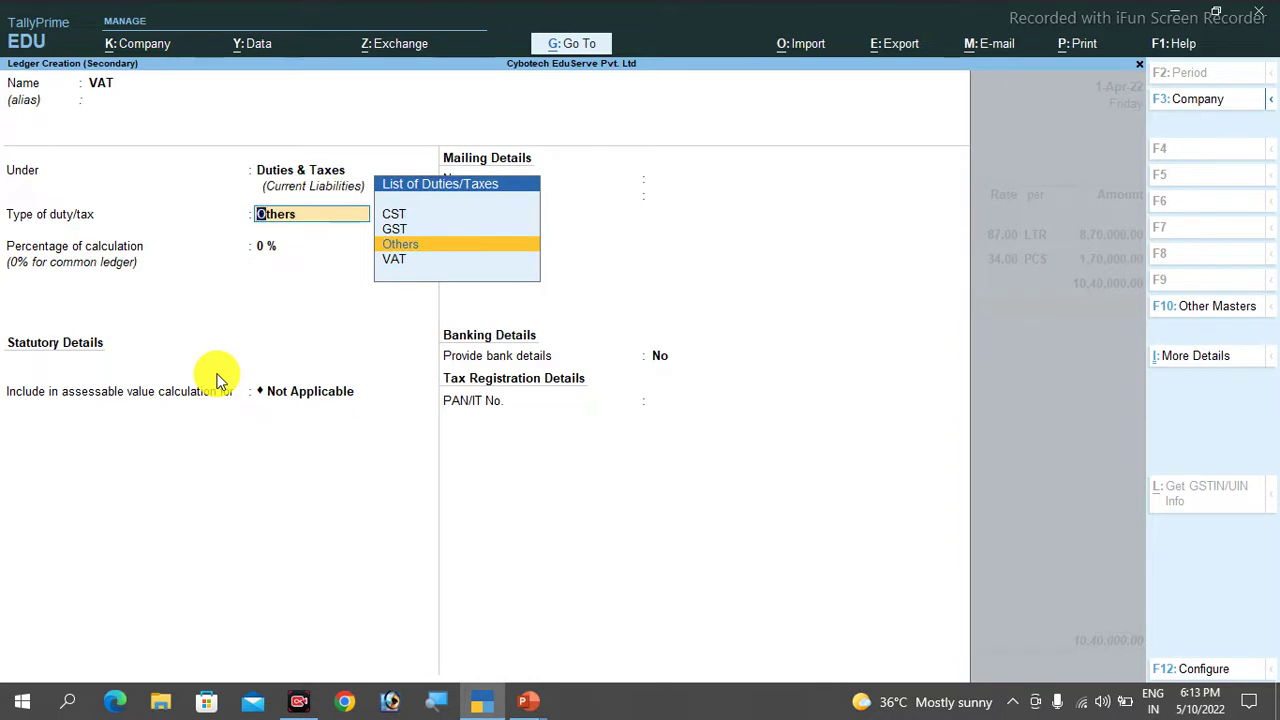
Set the VAT ledger's duty type to VAT, keep 0% calculation, choose Not Applicable rounding, and save the ledger
key(Down)
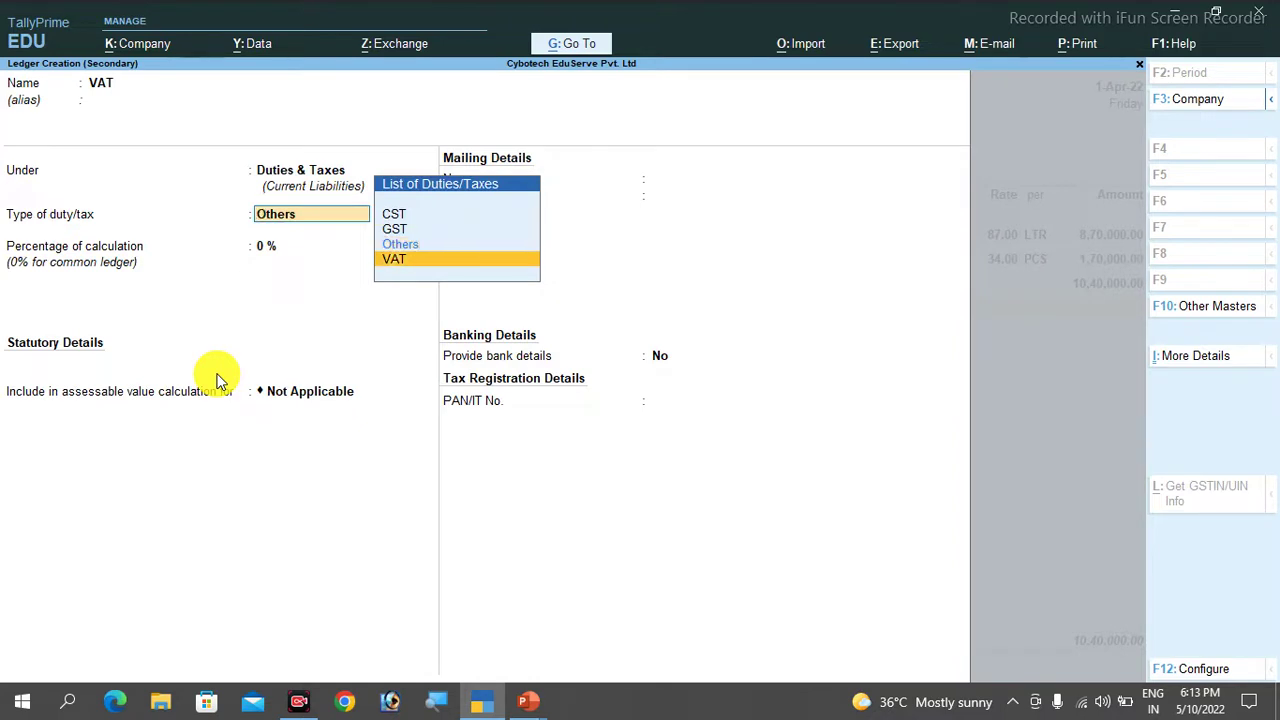
key(Up)
key(Up)
key(Up)
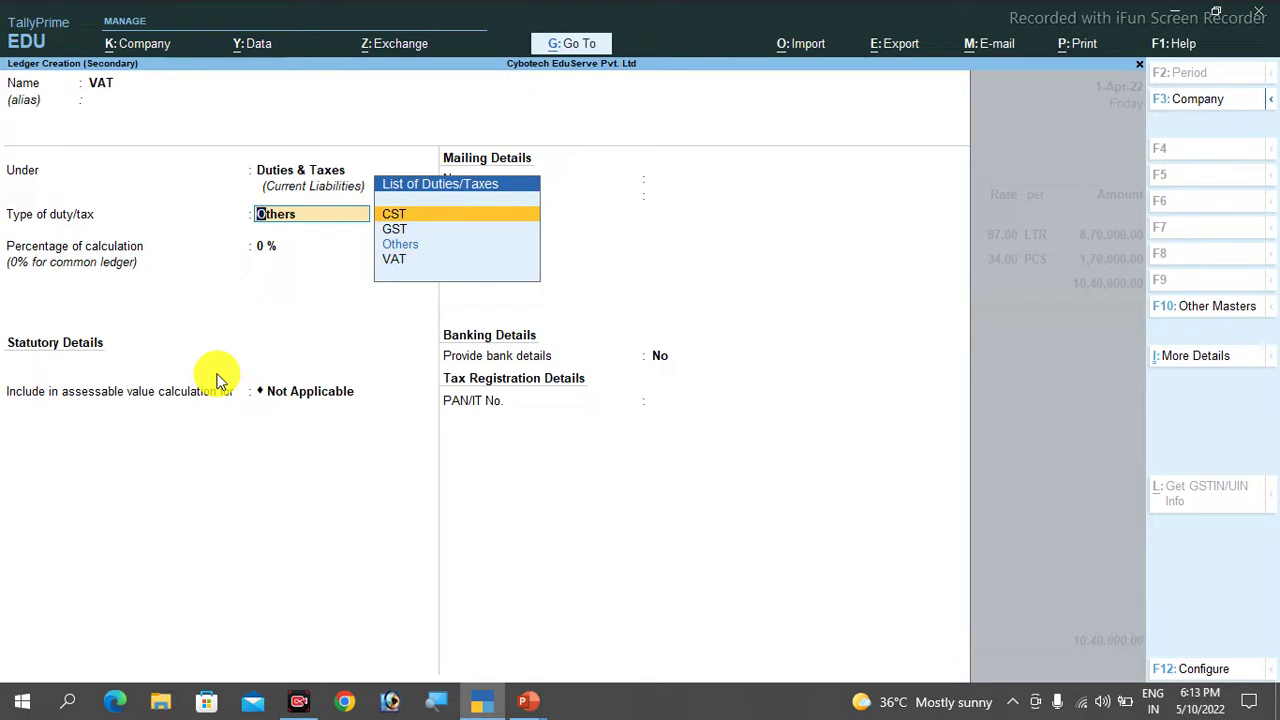
key(Down)
key(Down)
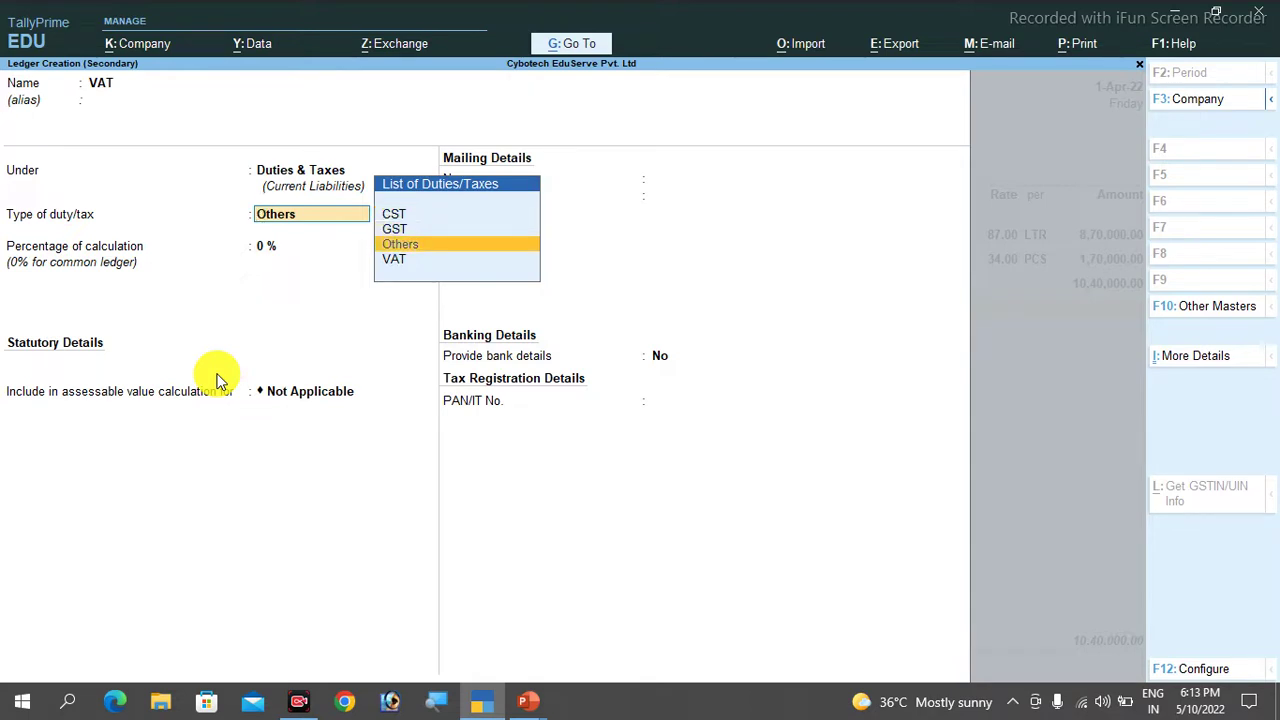
key(Down)
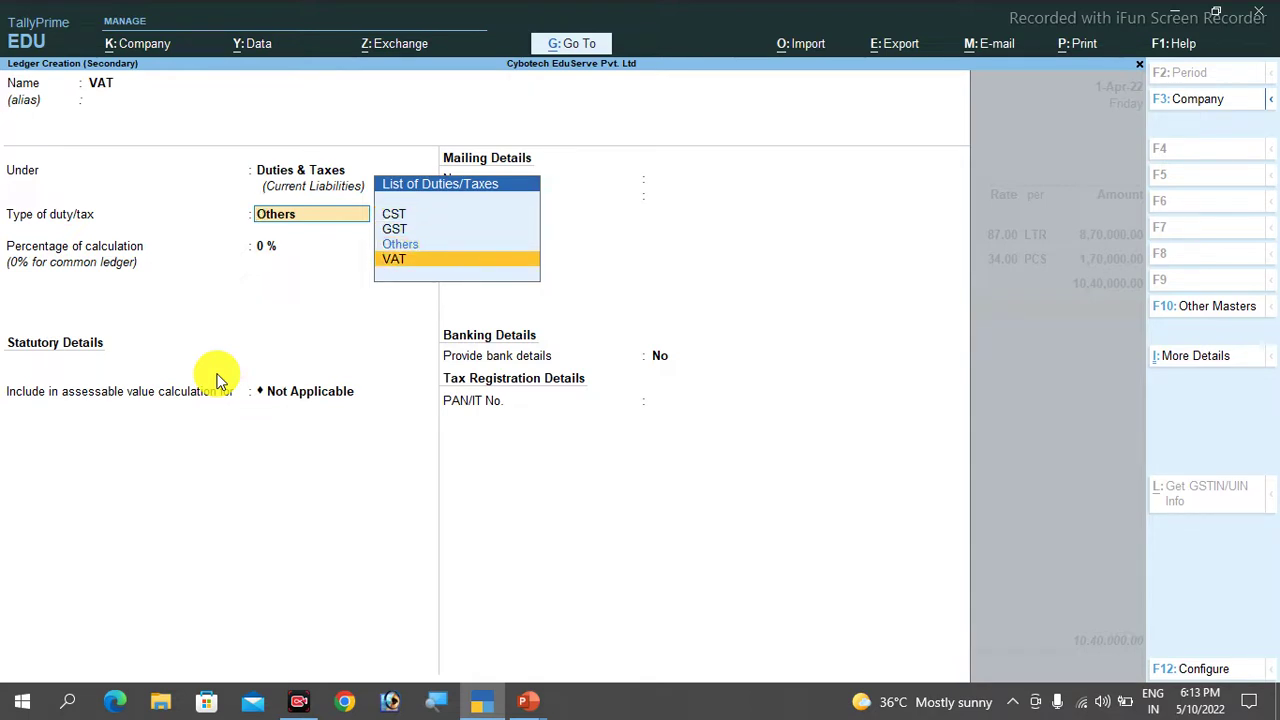
key(Return)
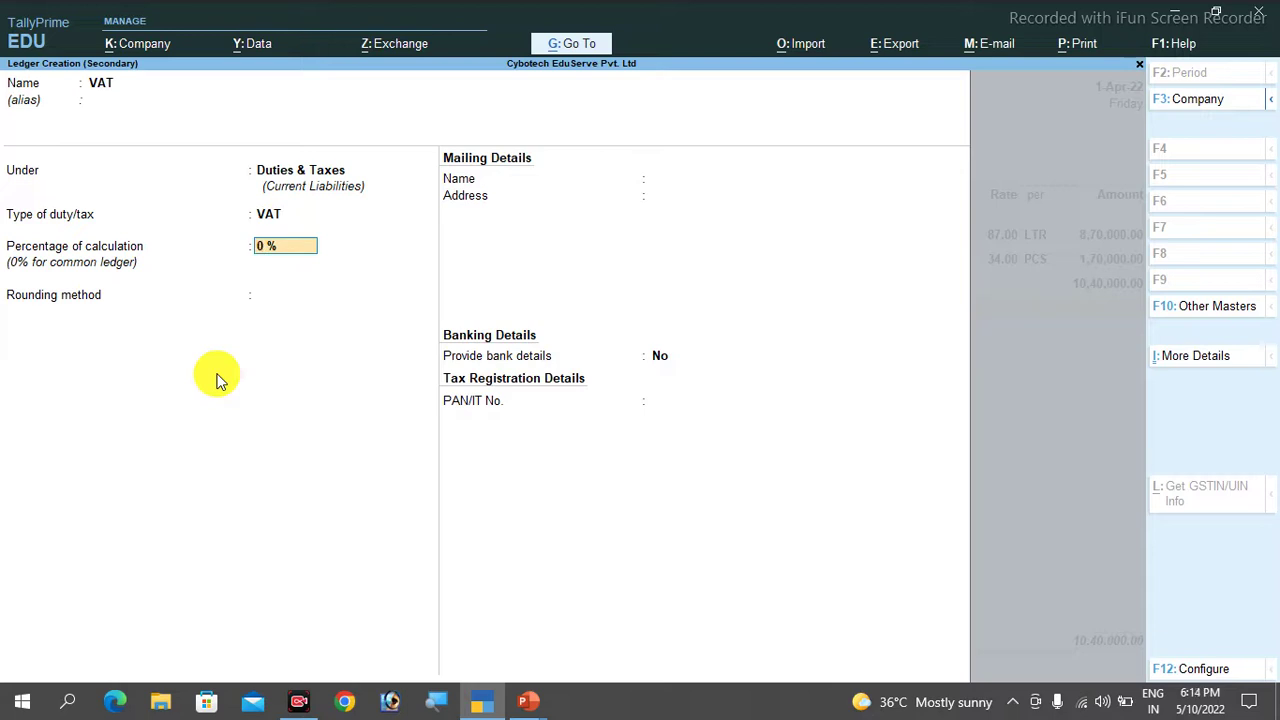
key(Return)
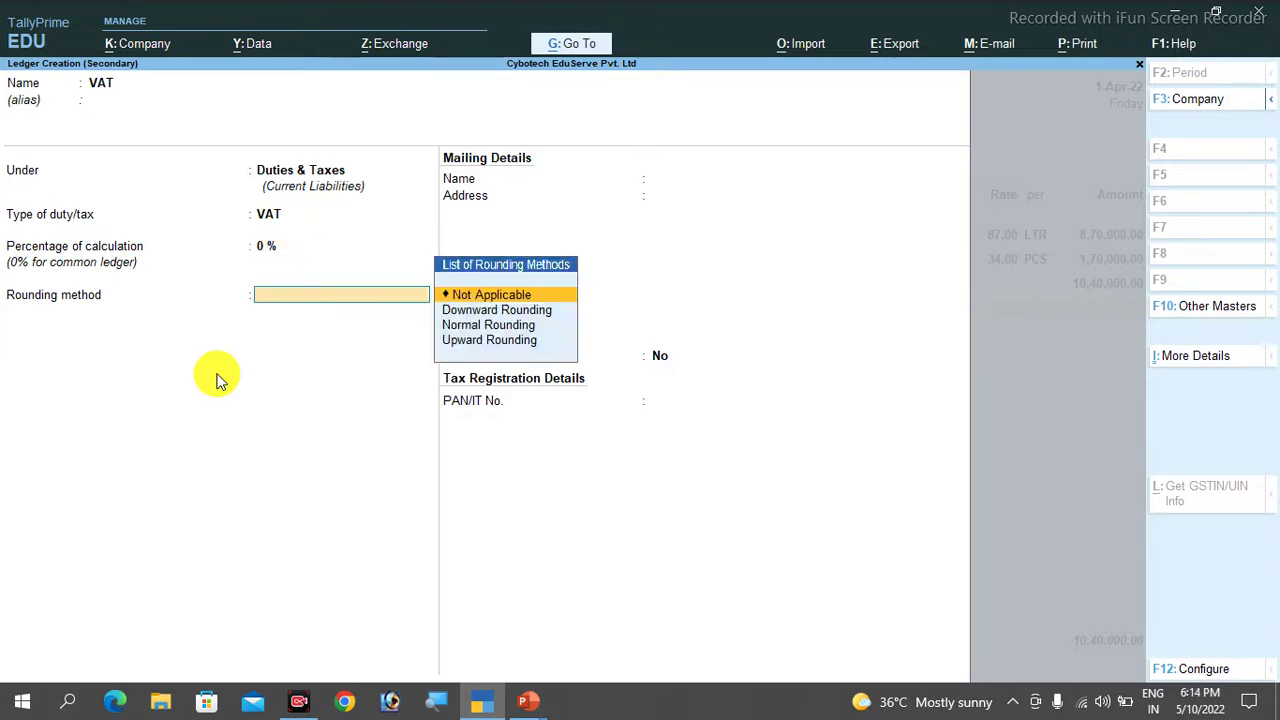
key(Return)
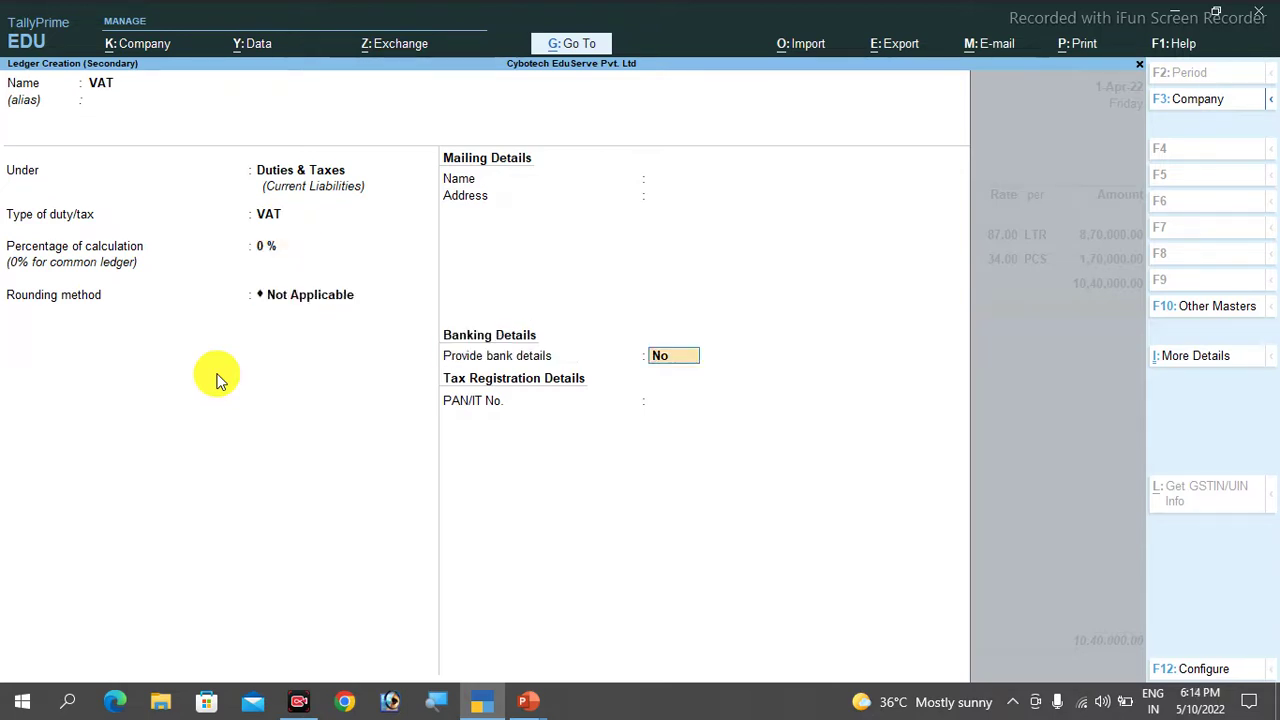
key(ctrl)
key(ctrl+a)
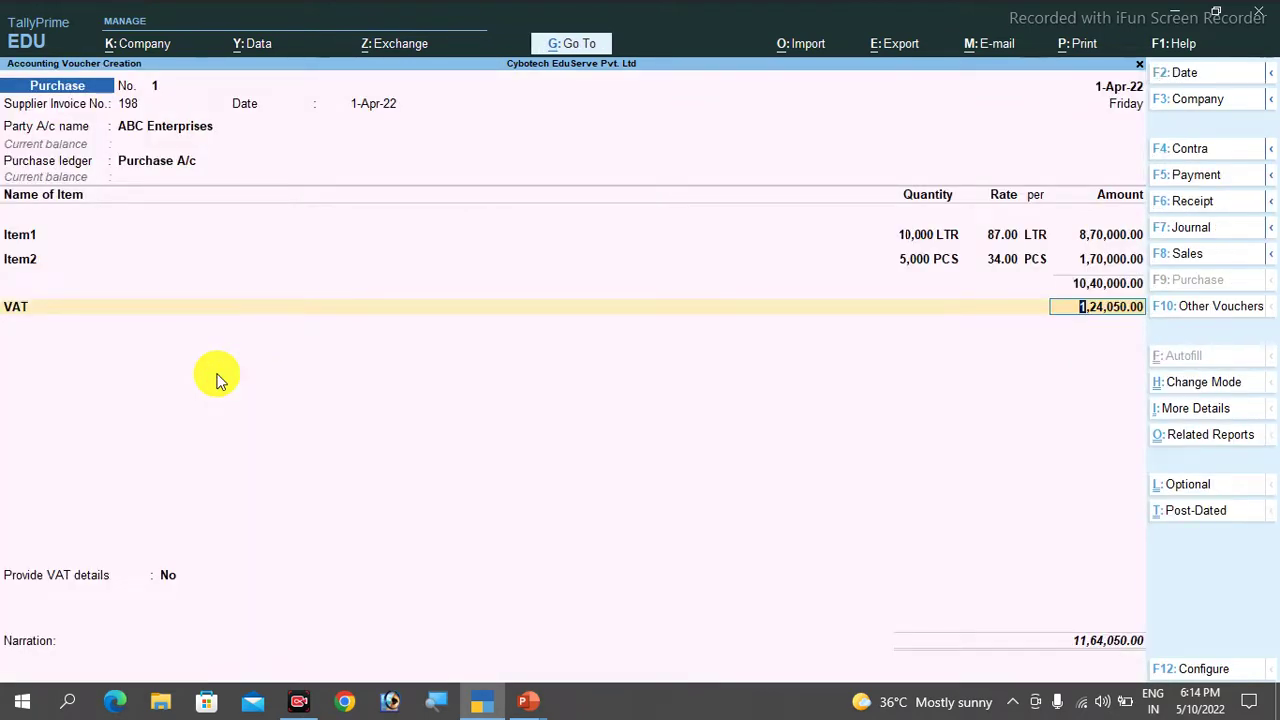
Check the VAT tax analysis for the purchase voucher, accept the calculated VAT amount and end the ledger entries
click(1192, 446)
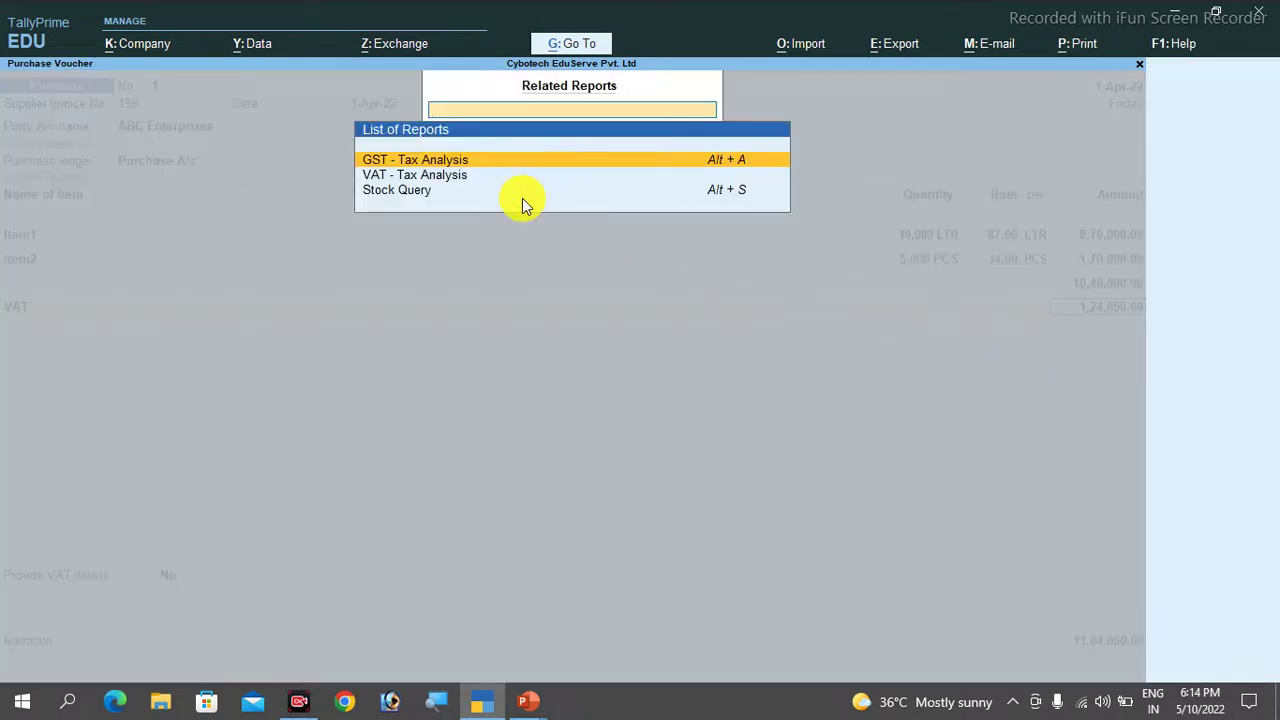
key(Down)
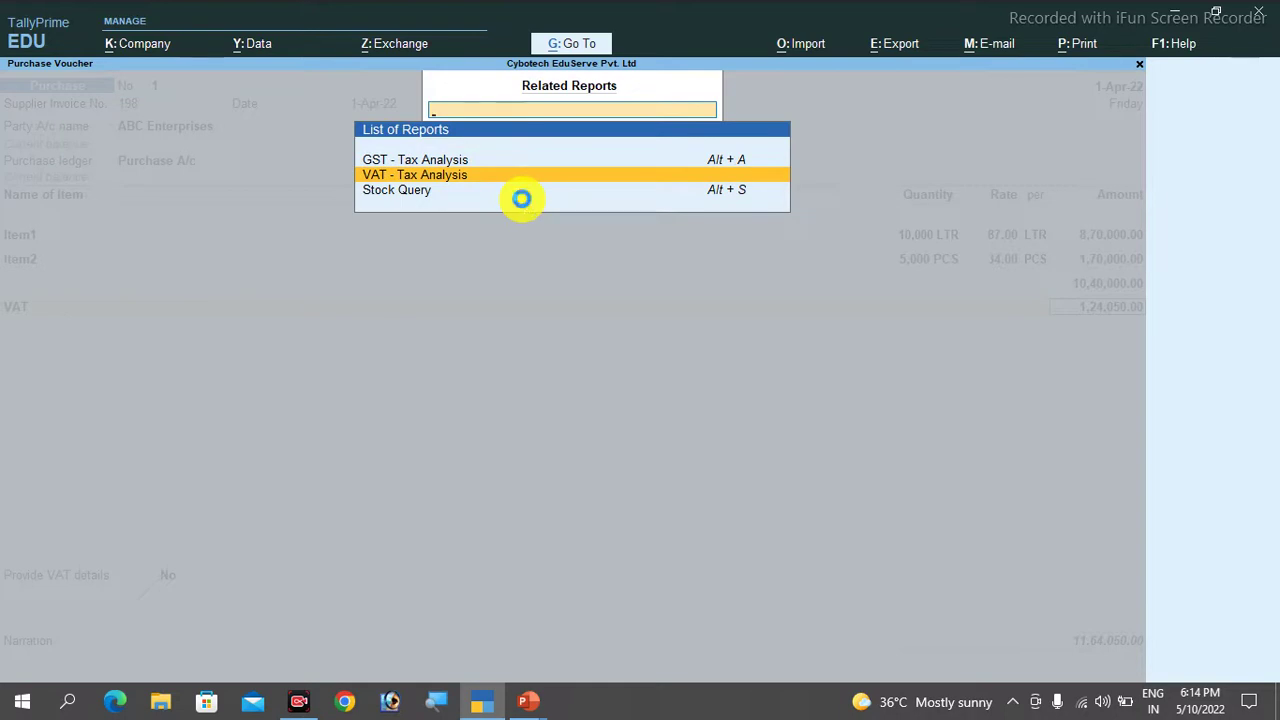
click(521, 199)
key(Return)
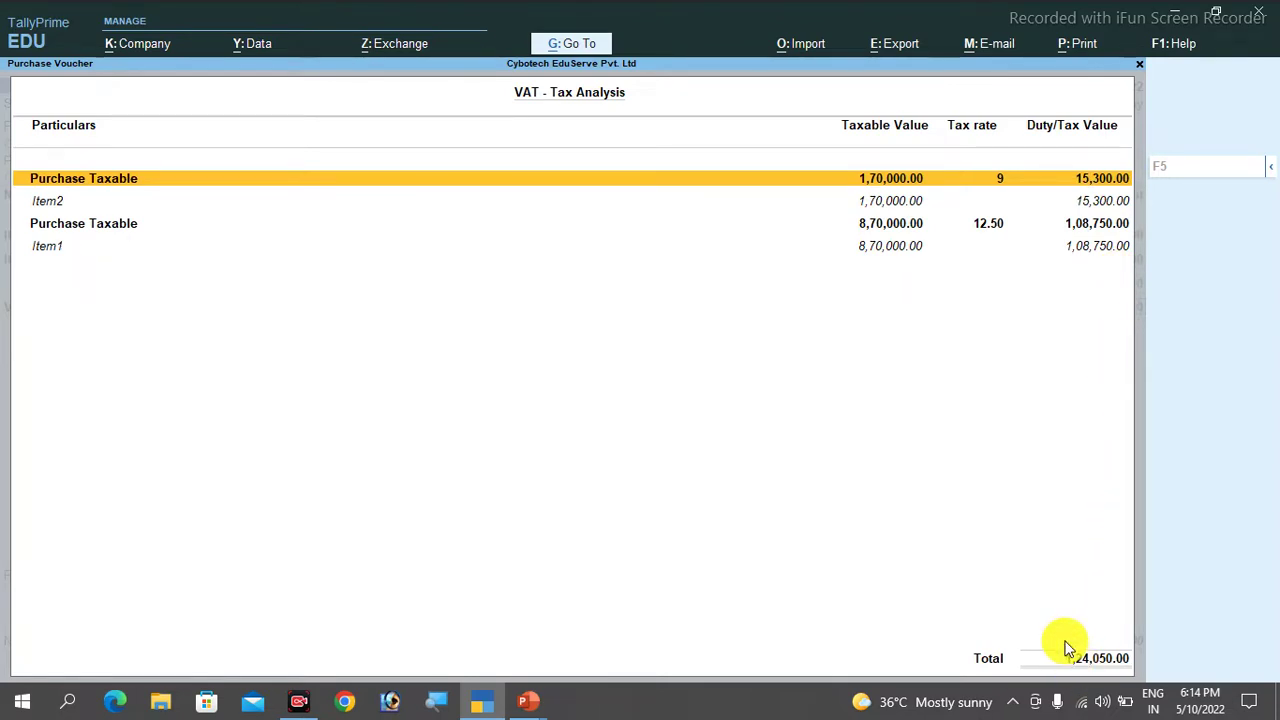
key(Escape)
key(Return)
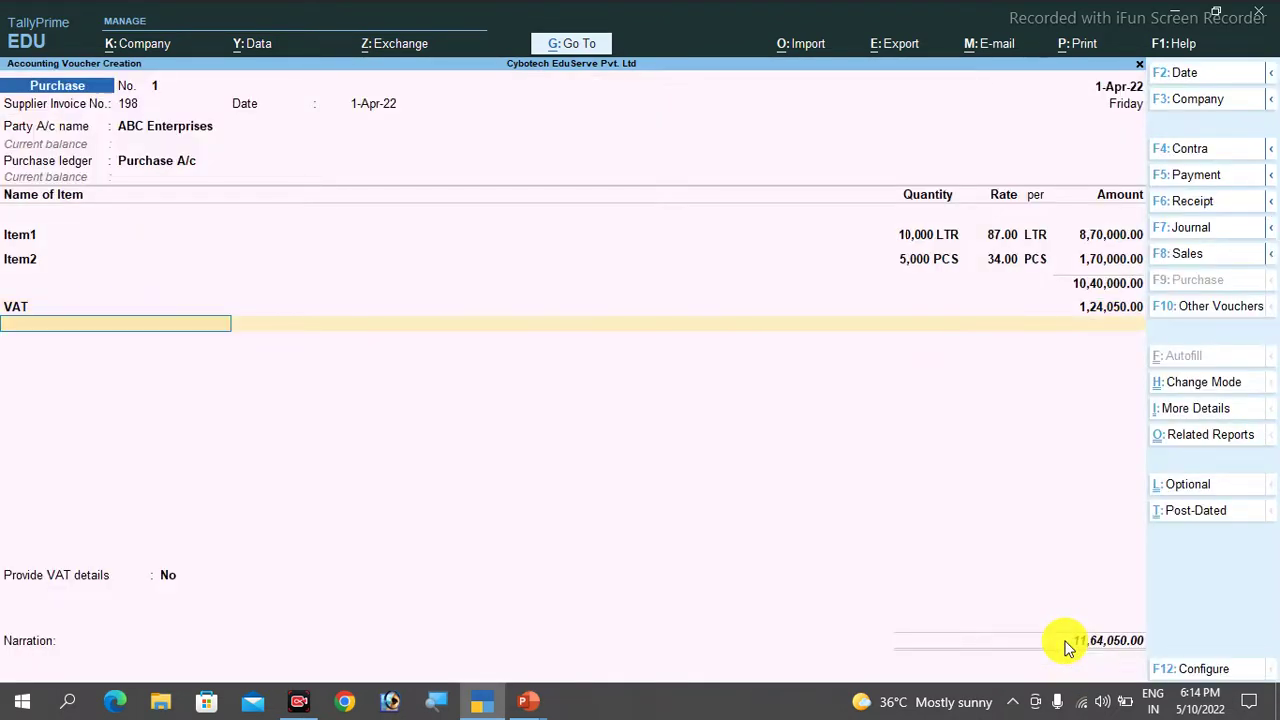
key(Return)
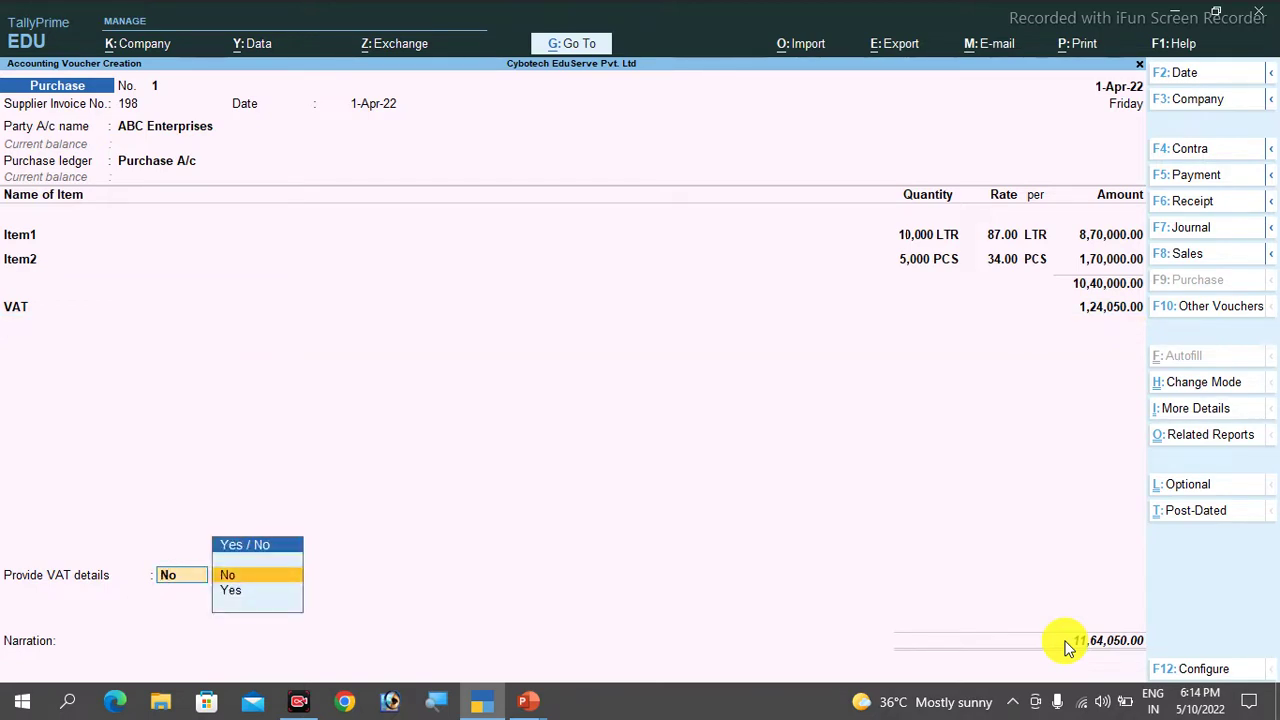
Preview the printed invoice of the current voucher, zoom in to examine it, and close the preview without printing
click(1078, 46)
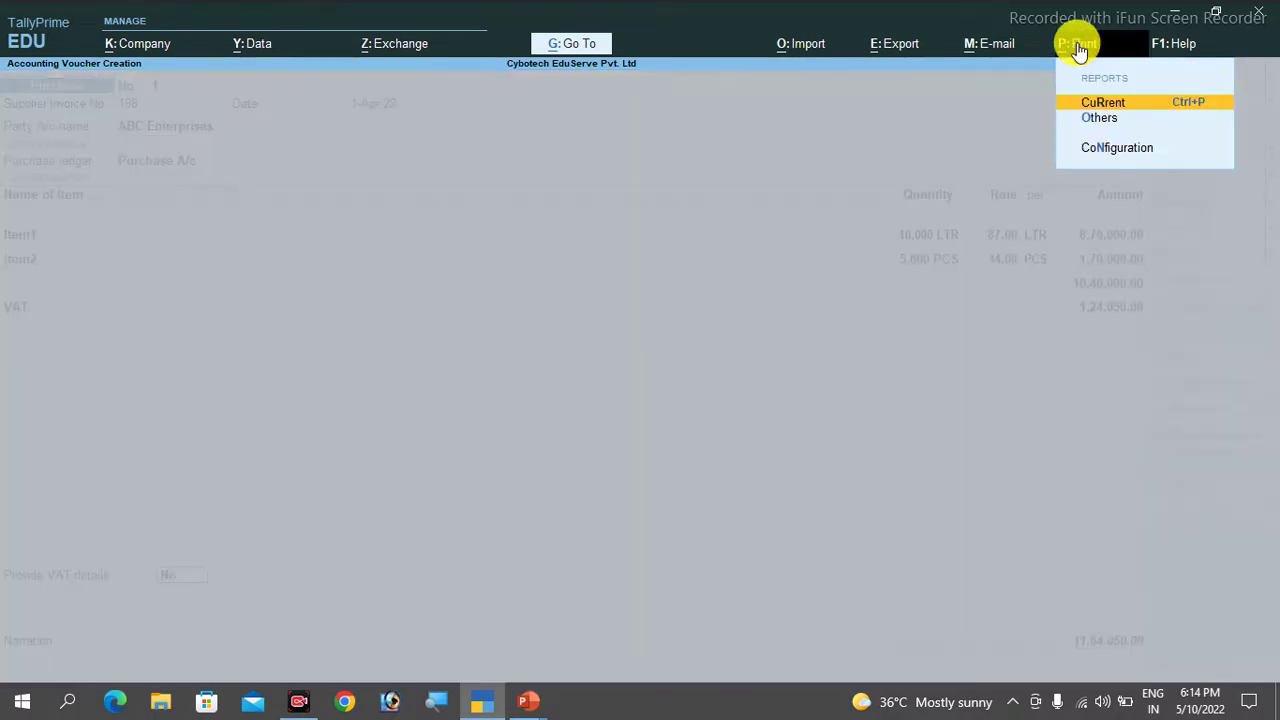
click(1090, 104)
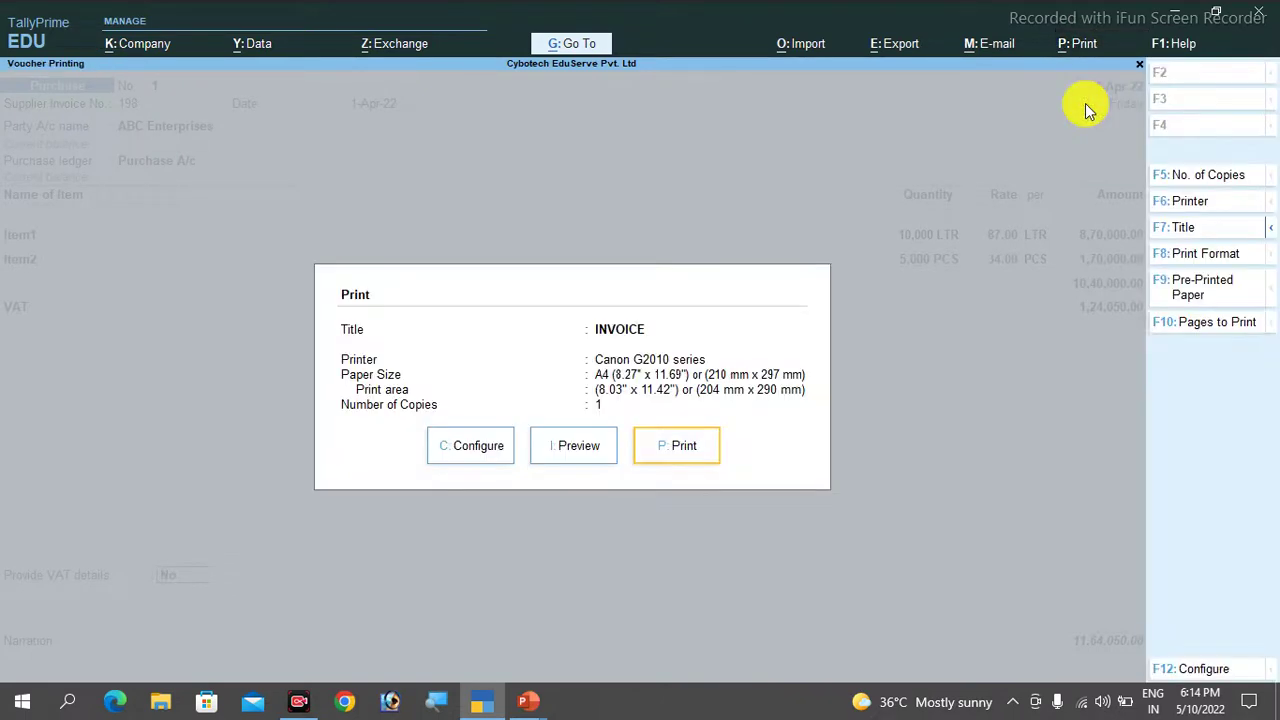
click(553, 446)
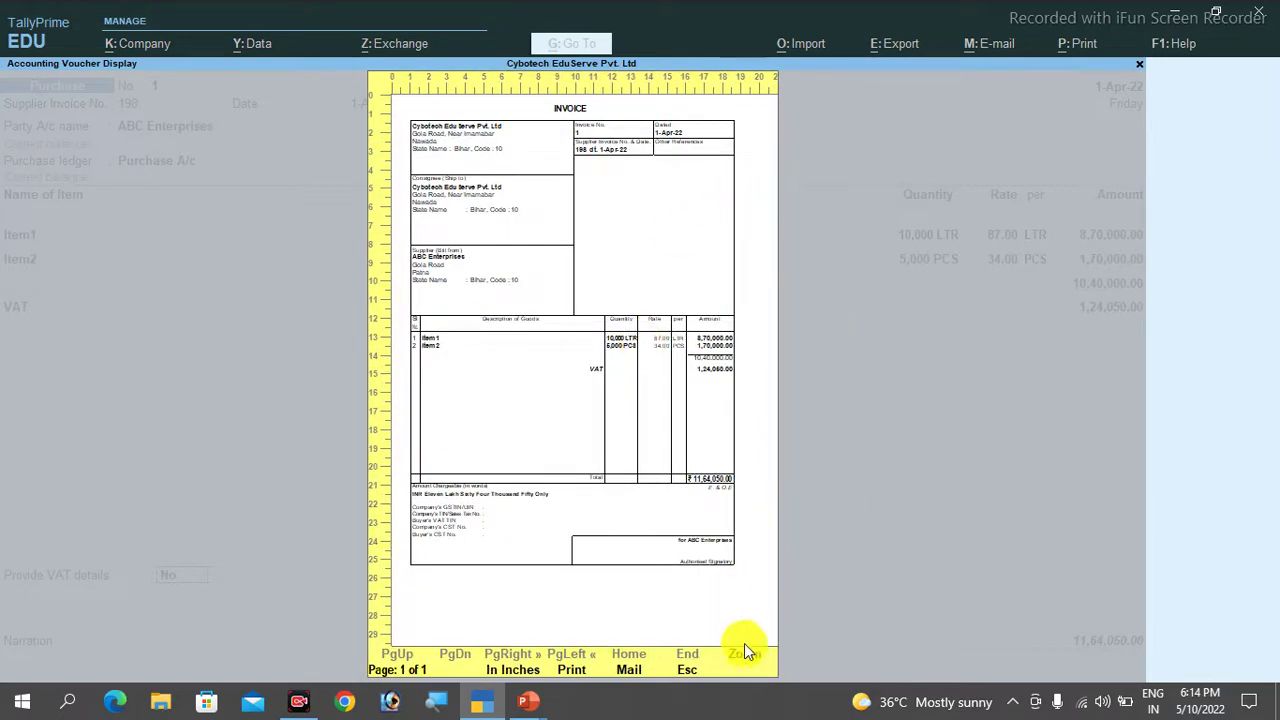
click(747, 653)
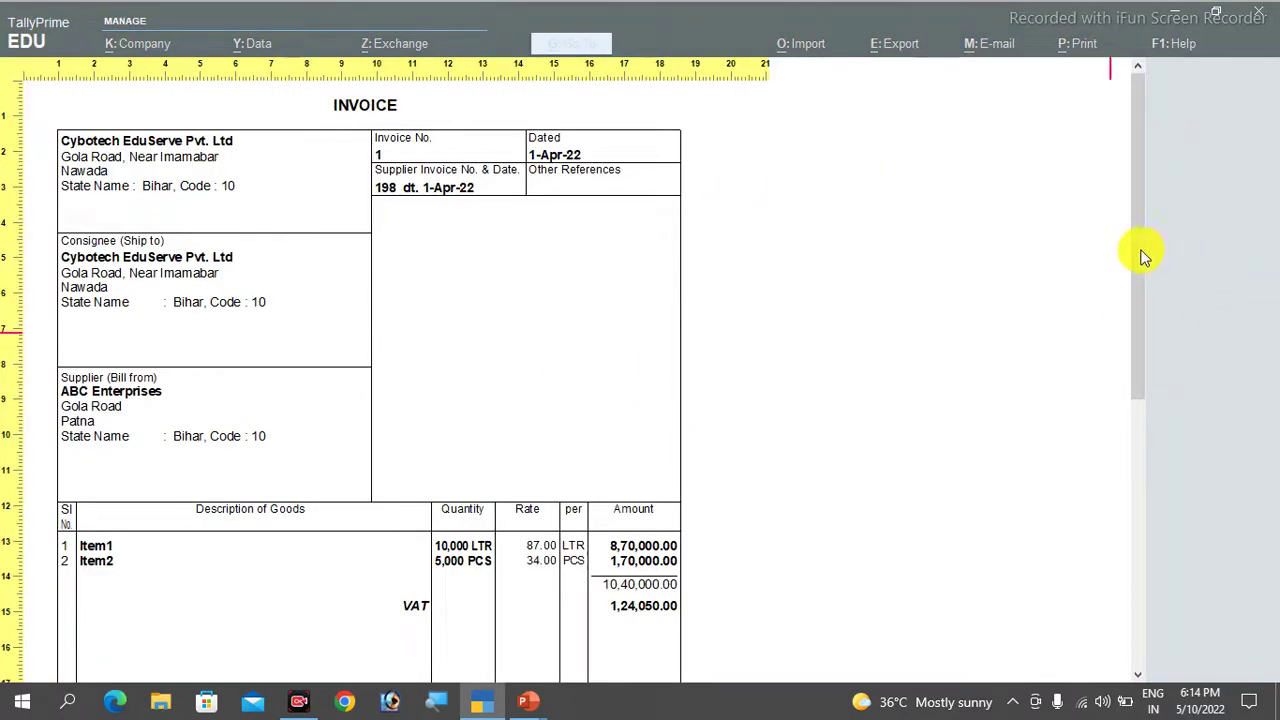
drag(1140, 254, 1122, 297)
key(Escape)
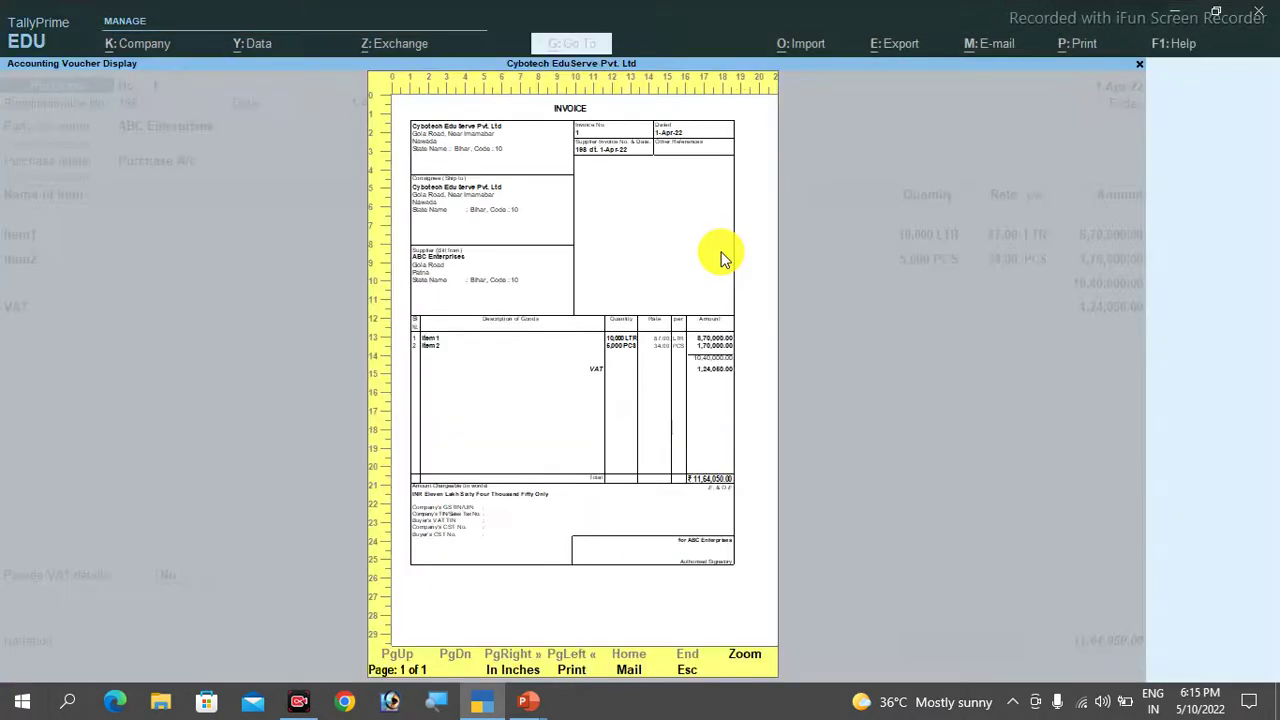
key(Escape)
key(Escape)
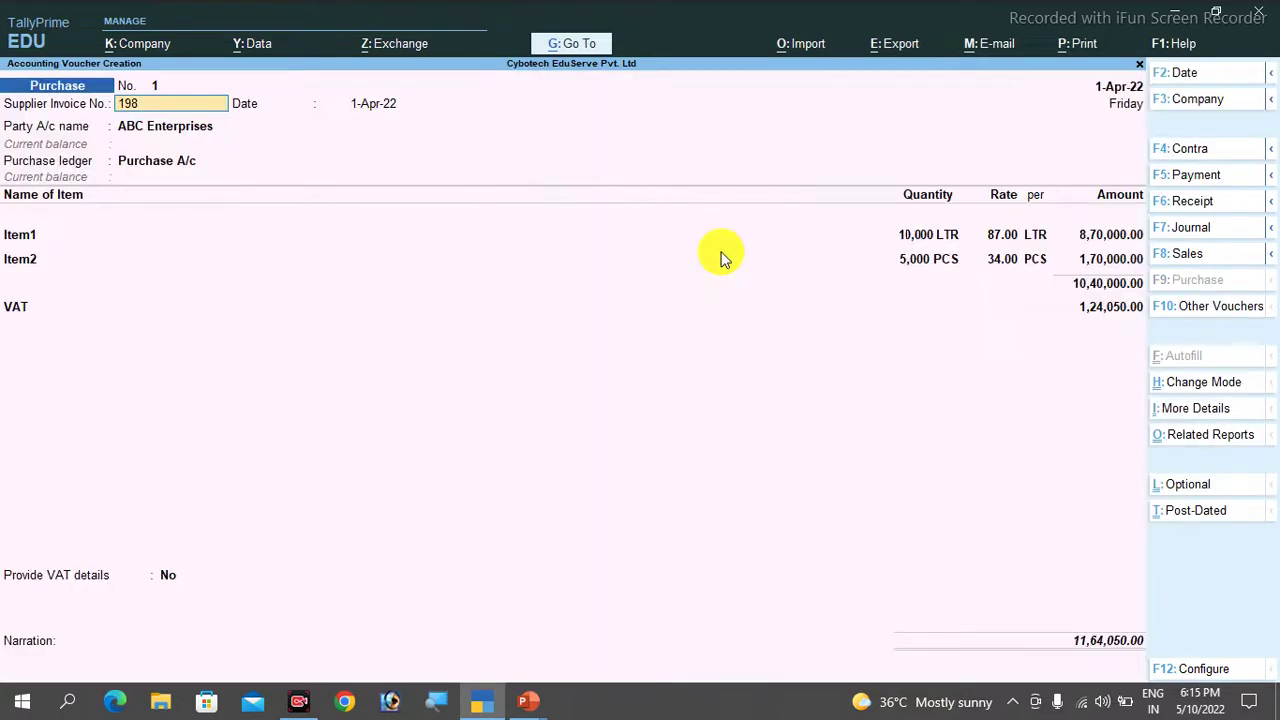
Save the purchase voucher and return to the Gateway of Tally
key(ctrl)
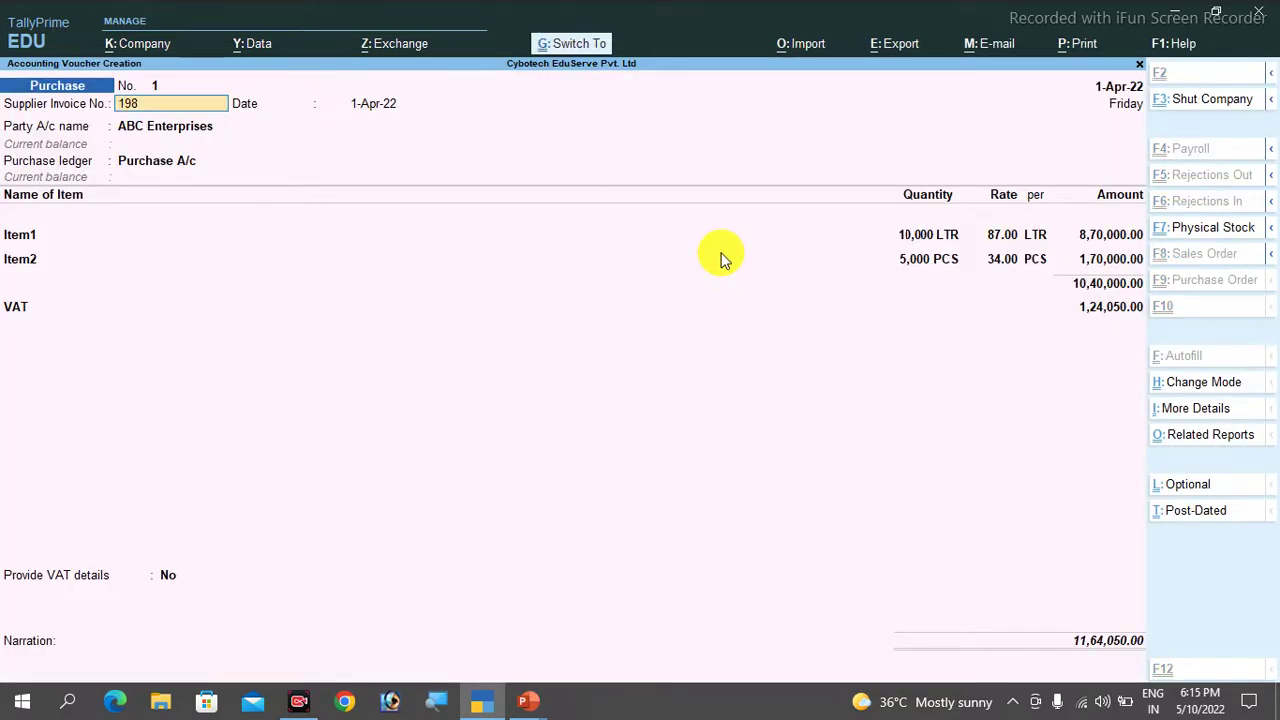
key(ctrl+a)
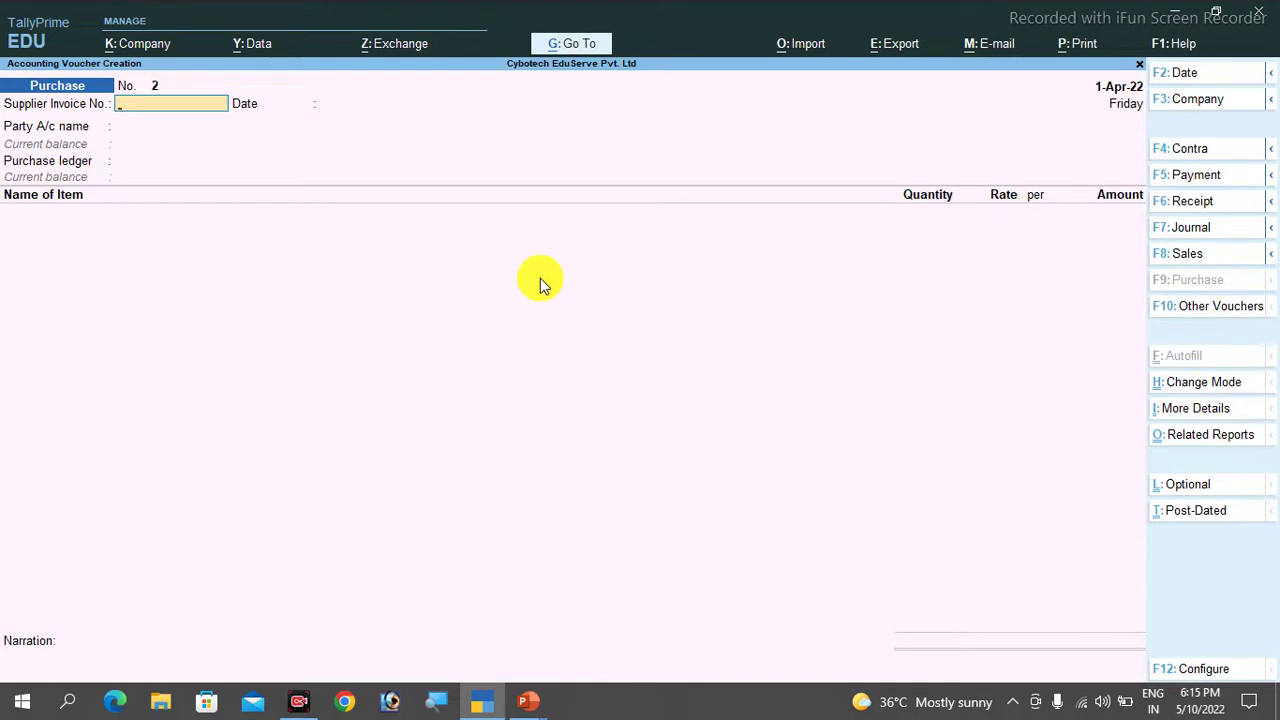
key(Escape)
Open the list of additional reports from the Gateway of Tally
key(Down)
key(Down)
key(Down)
key(Down)
key(Down)
key(Down)
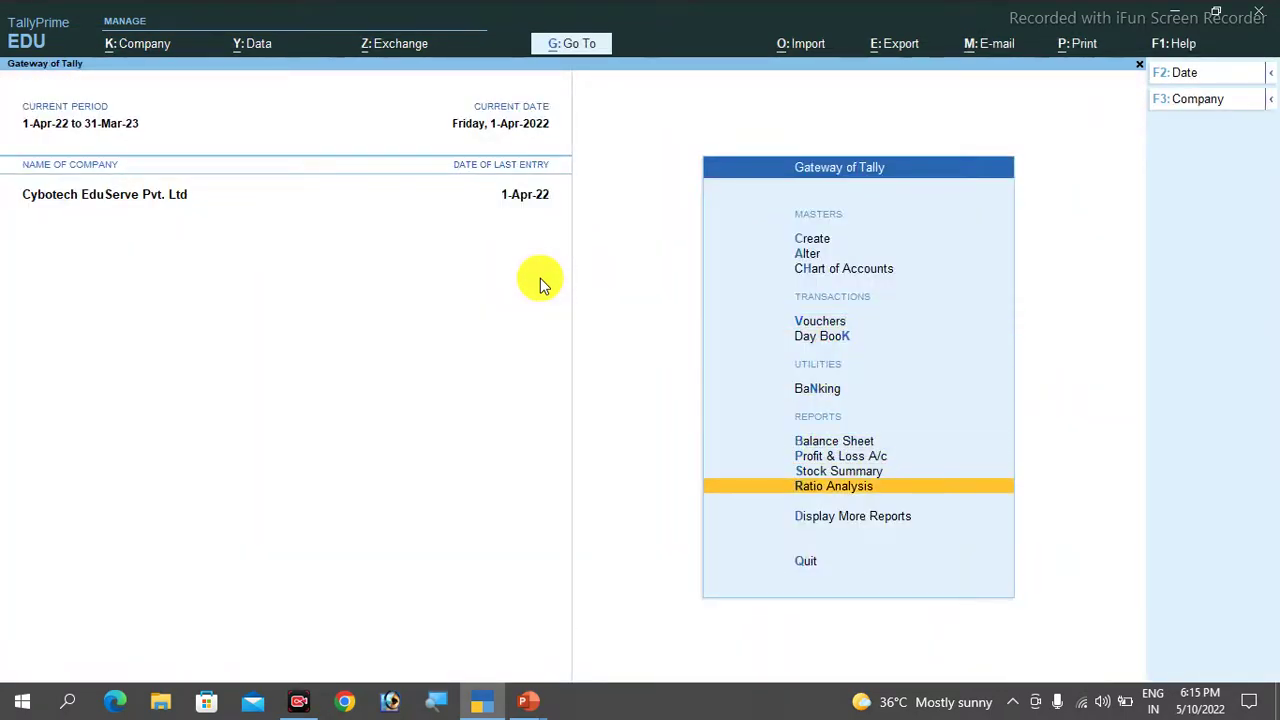
key(Down)
key(Return)
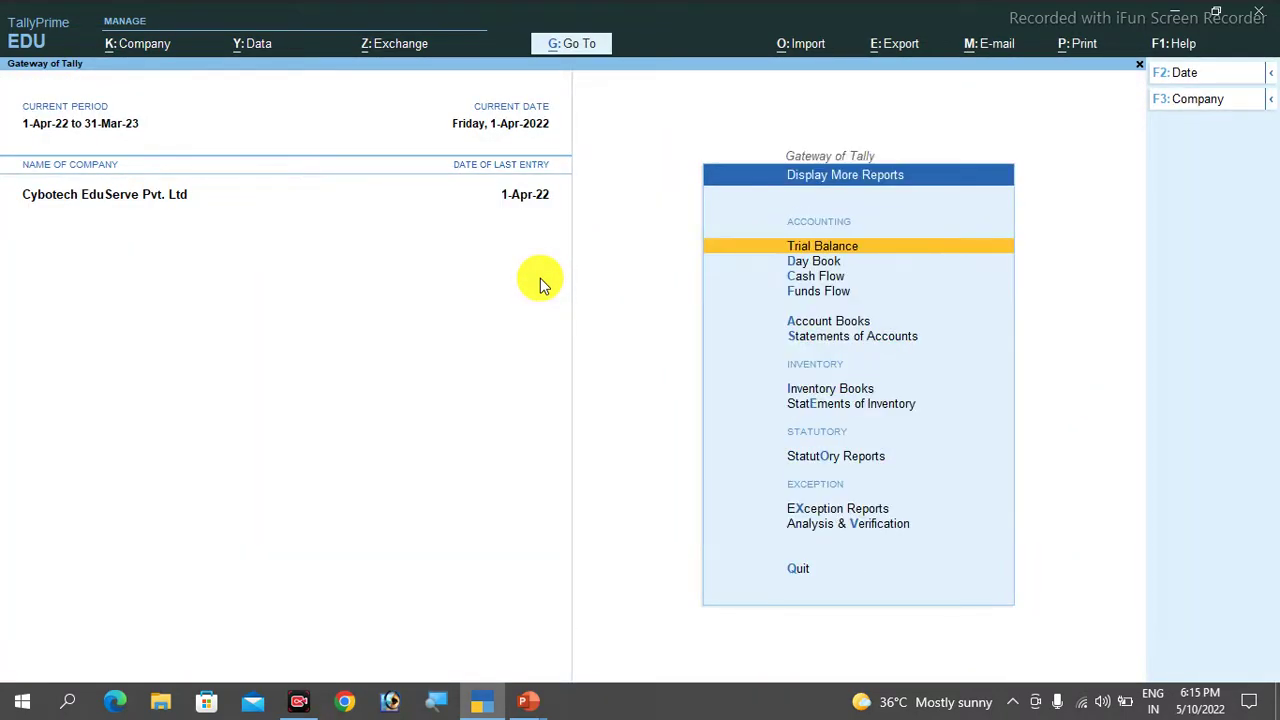
Open the VAT reports within the statutory reports
key(Down)
key(Down)
key(Down)
key(Down)
key(Down)
key(Down)
key(Down)
key(Down)
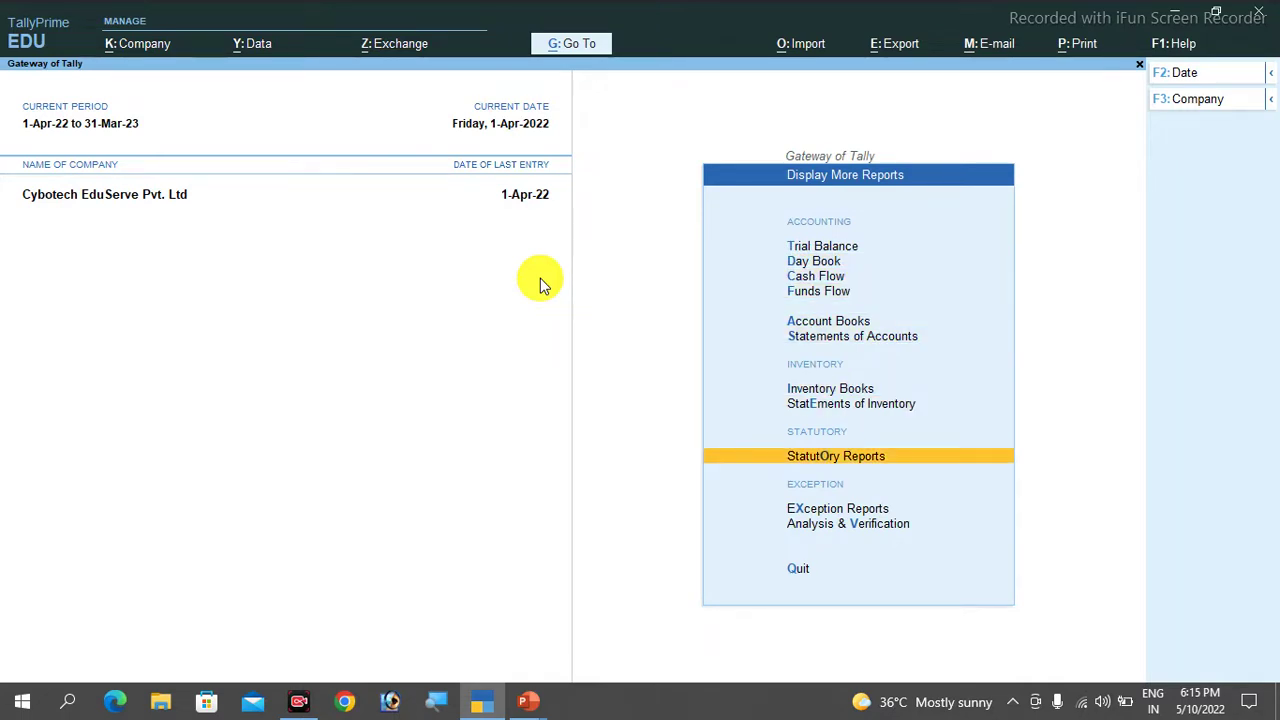
key(Return)
key(Down)
key(Return)
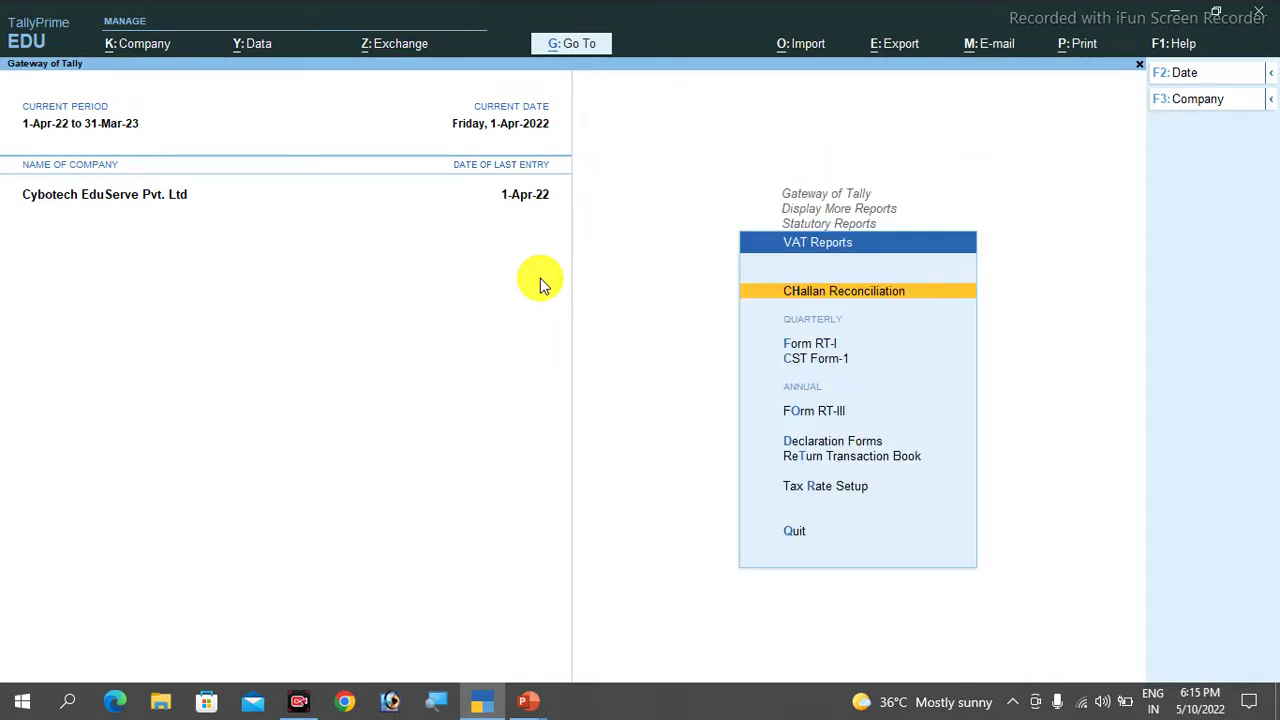
Examine the purchase values and tax amounts in the quarterly VAT return Form RT-I, and return to the Gateway of Tally
key(Down)
key(Down)
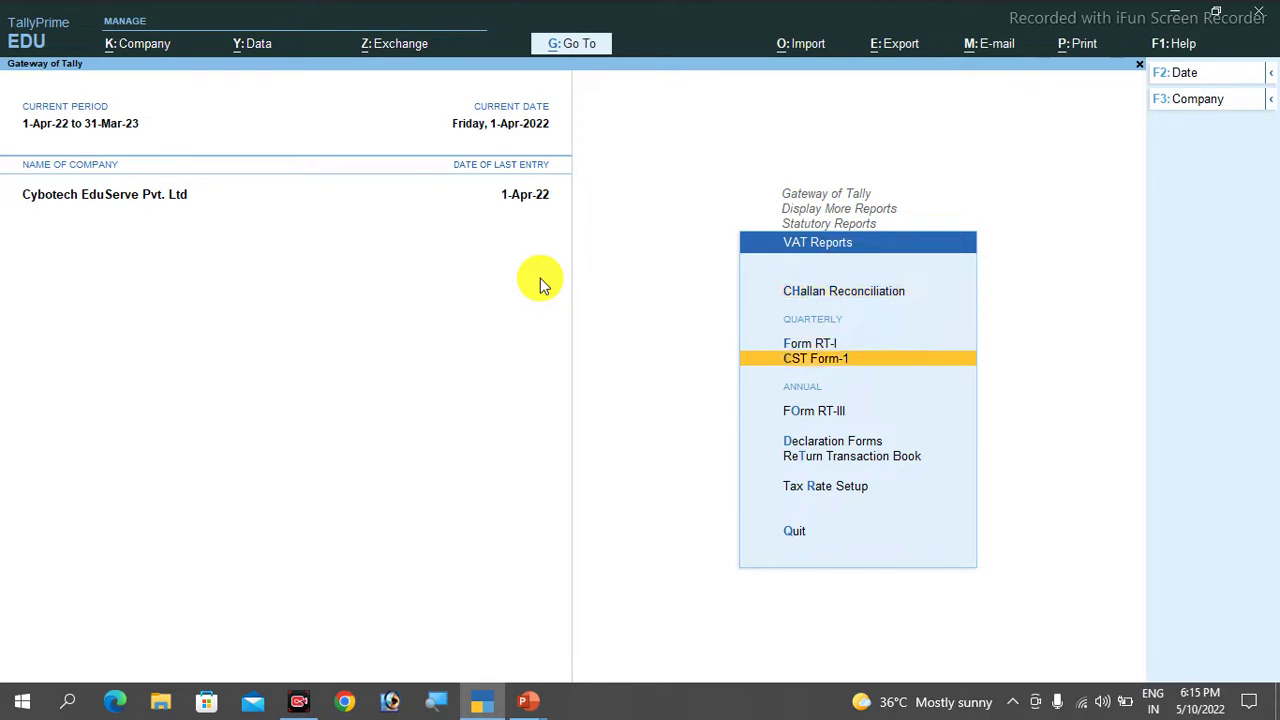
key(Up)
key(Return)
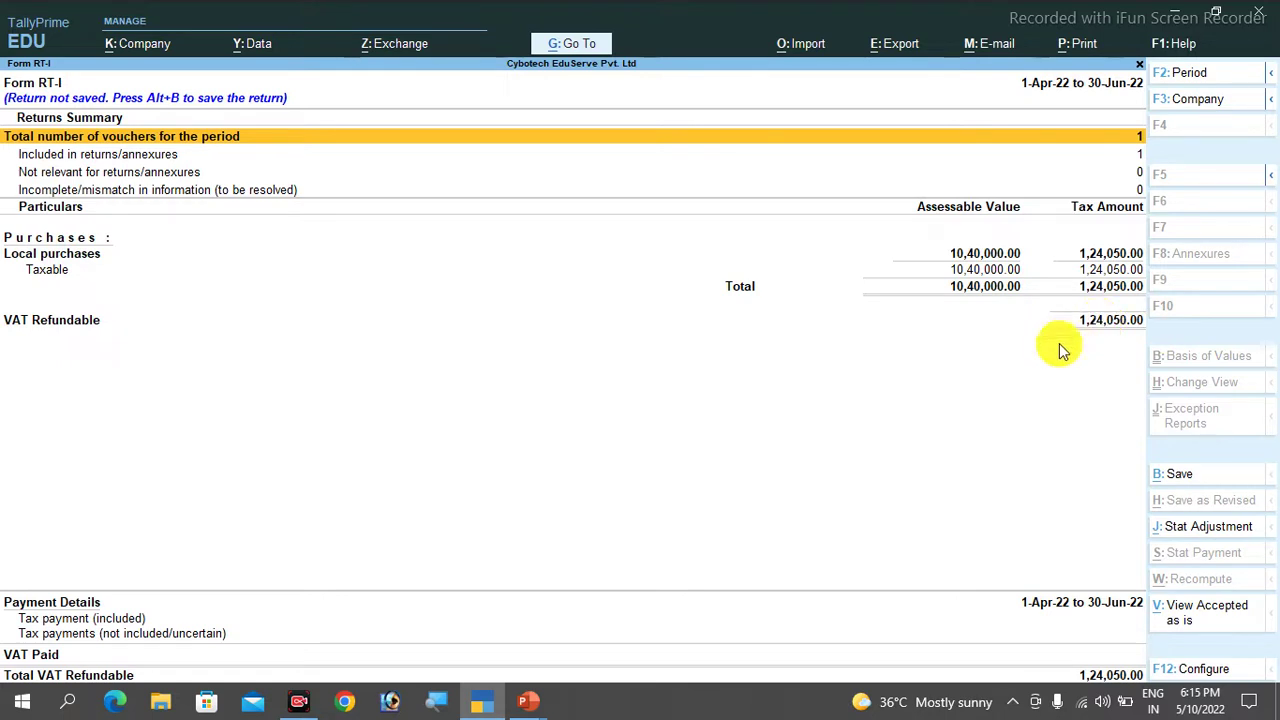
key(Escape)
key(Escape)
key(Escape)
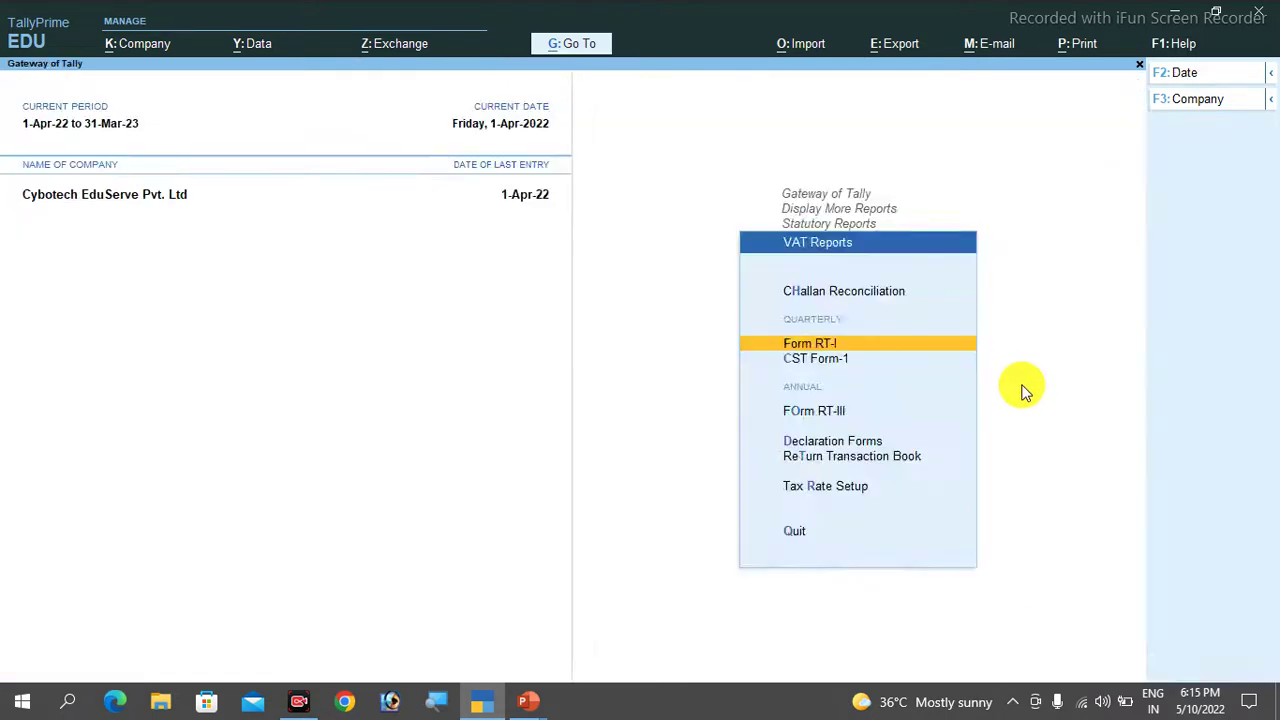
key(Escape)
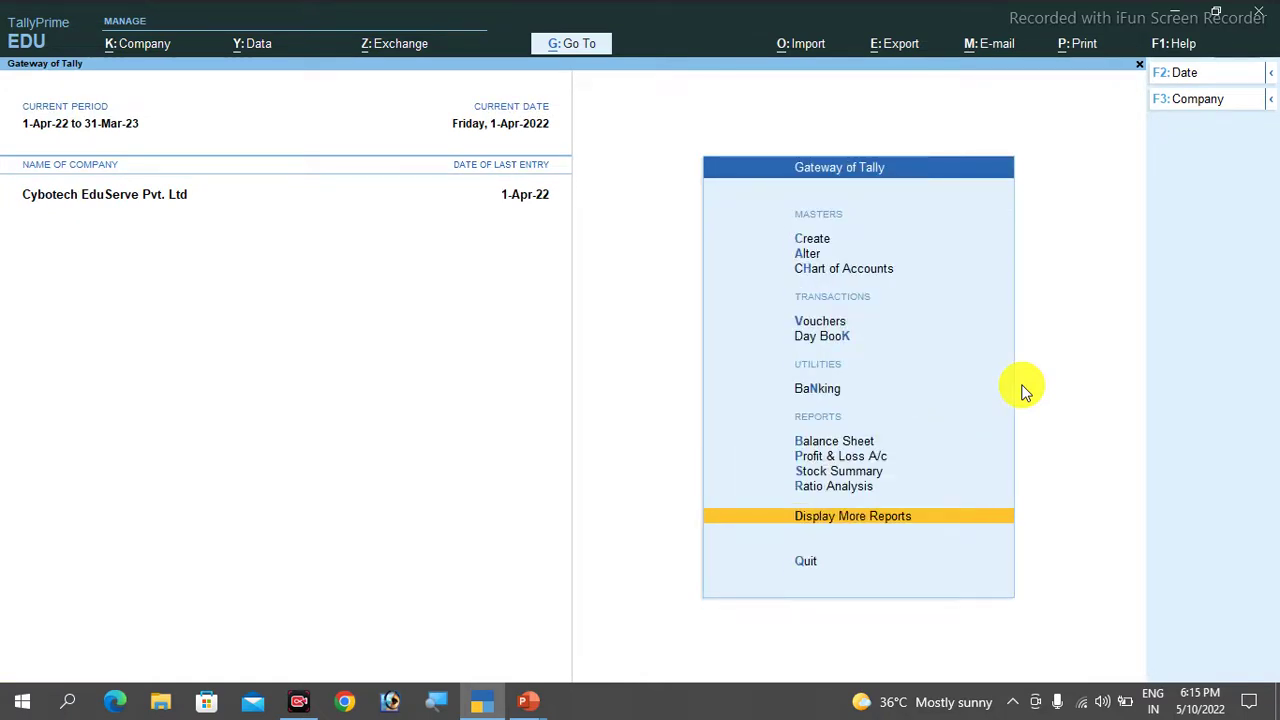
Open voucher entry from the Gateway of Tally and switch to a new sales voucher
key(Up)
key(Up)
key(Up)
key(Up)
key(Up)
key(Up)
key(Up)
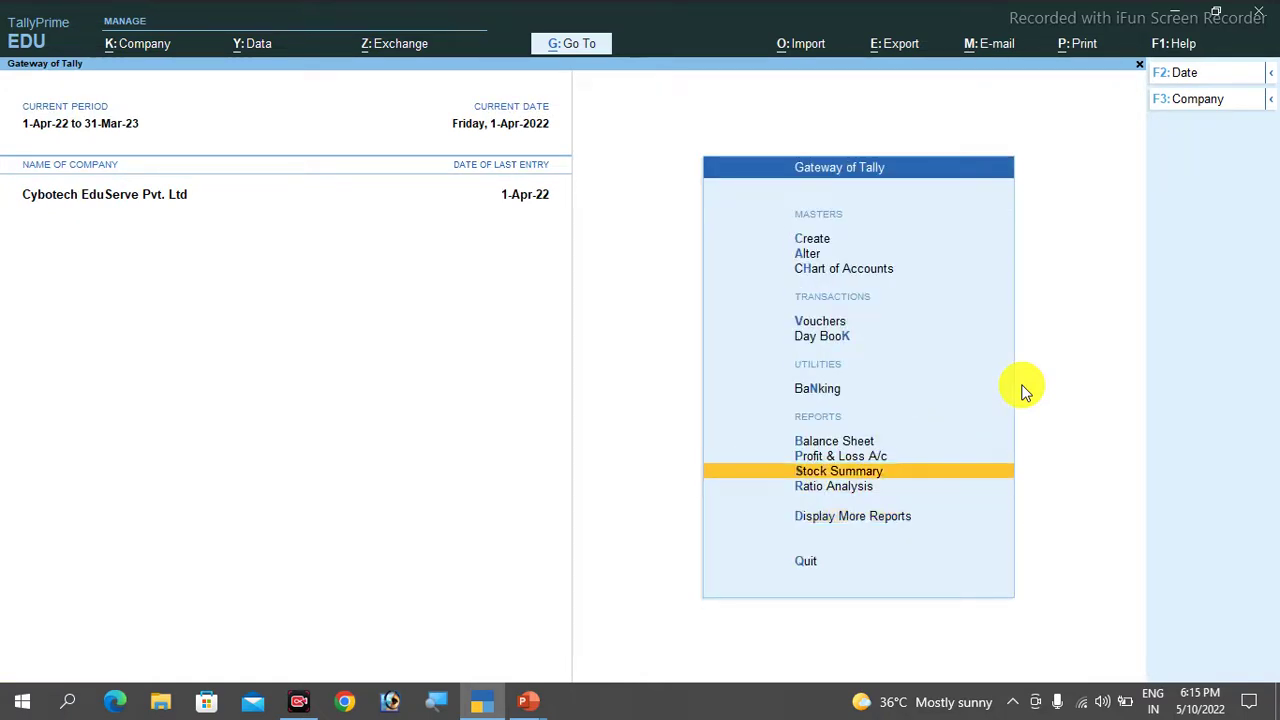
click(1021, 384)
key(Return)
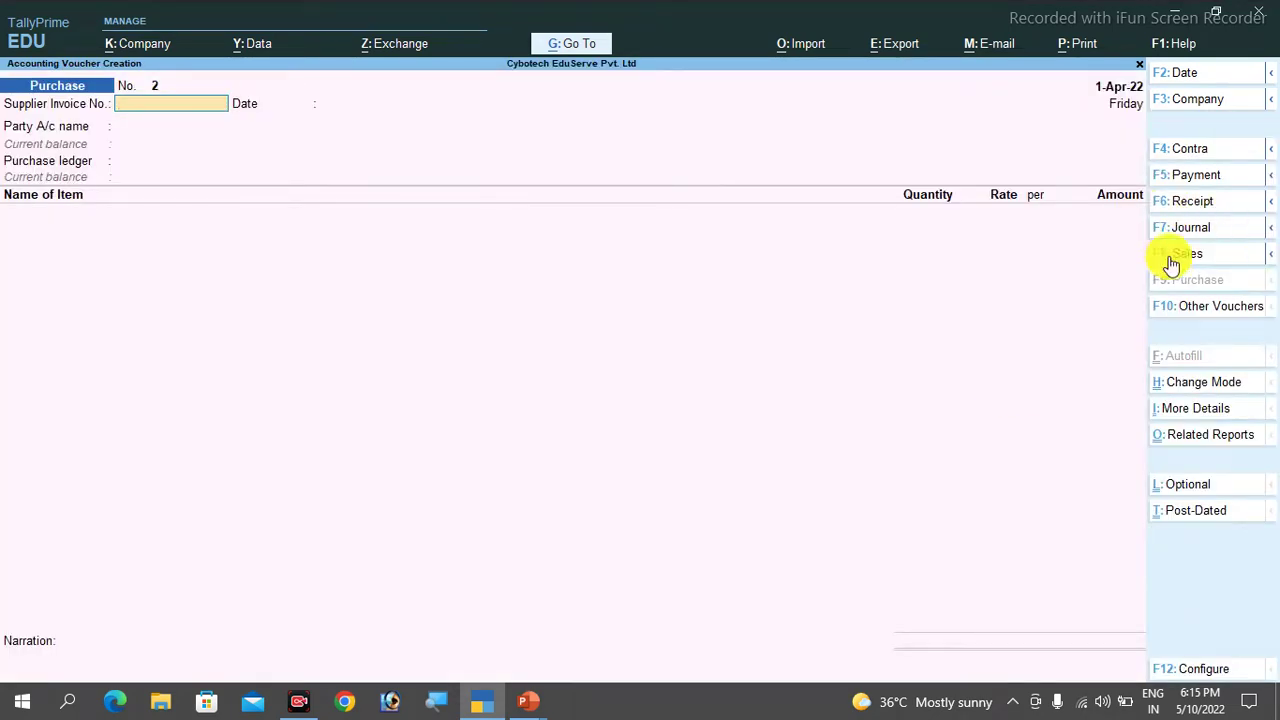
click(1201, 256)
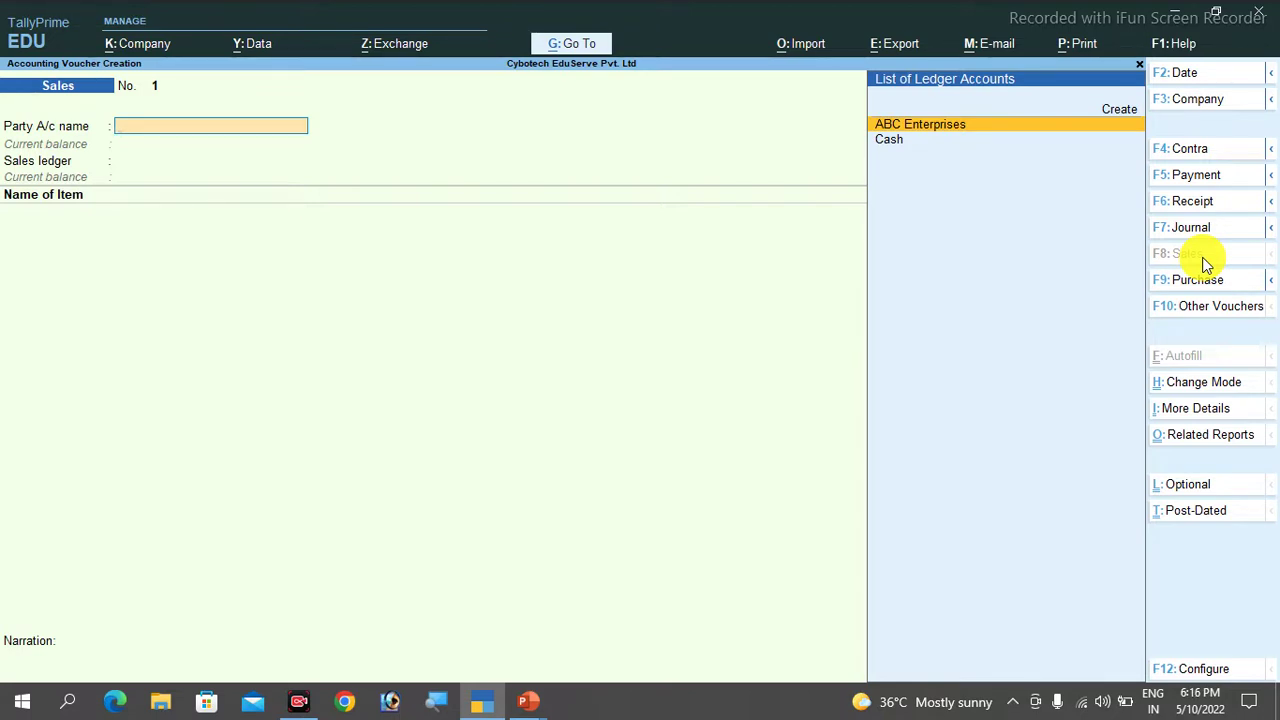
Create a party ledger with the customer's account name and place it under Sundry Debtors
key(Up)
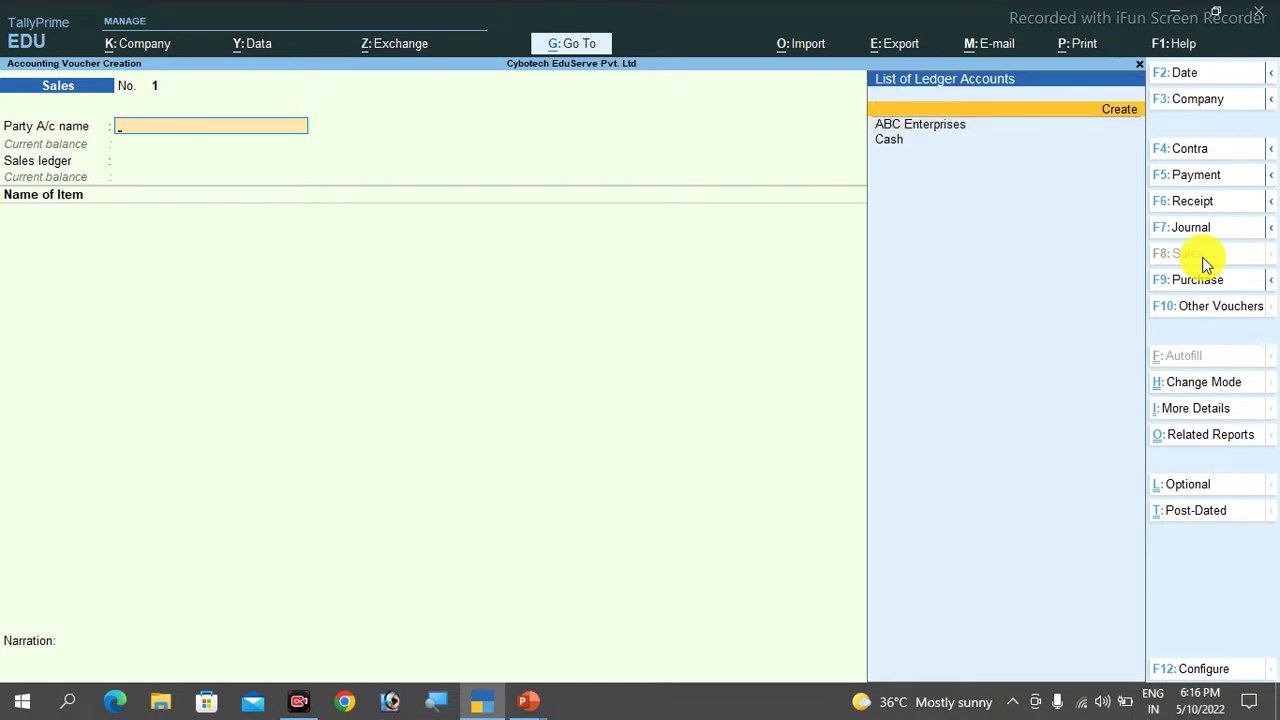
key(Return)
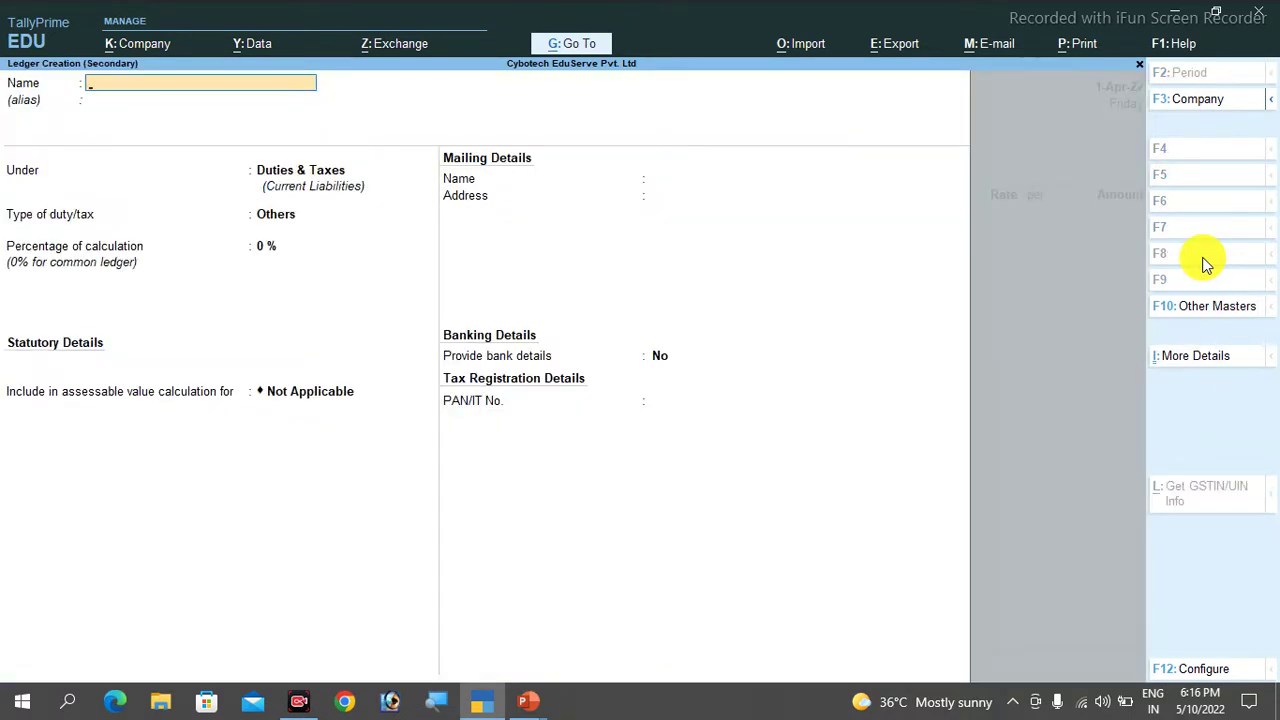
text(Mohan a/c)
key(Return)
key(Return)
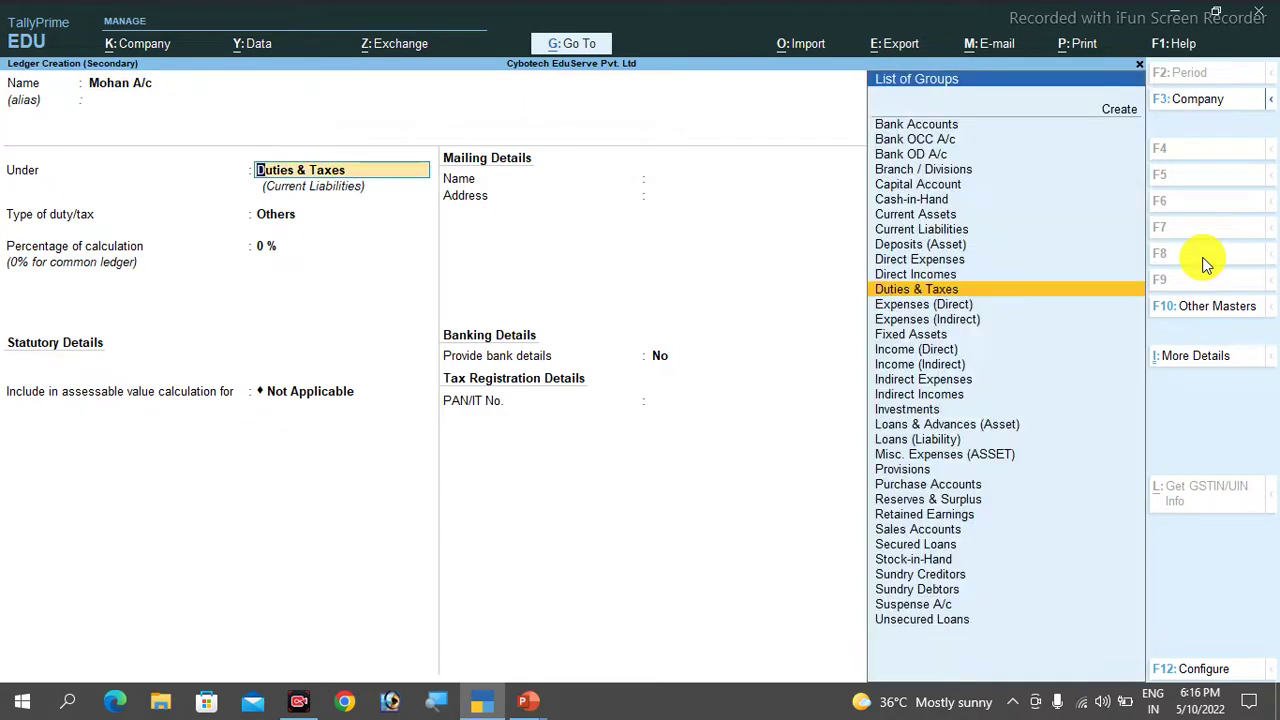
text(Su)
key(Down)
key(Down)
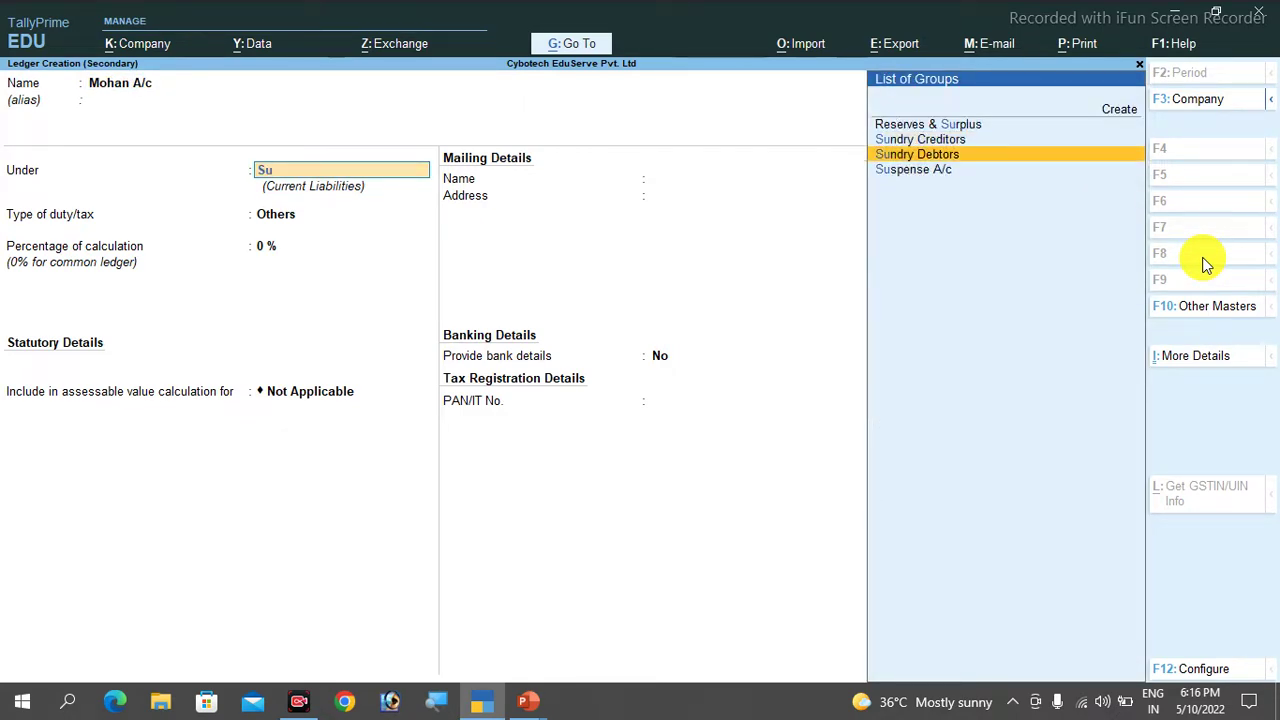
key(Return)
Keep the customer ledger's bill-by-bill balances at Yes and its state as Bihar, leave the address empty, and save the ledger
key(Return)
key(Return)
key(Return)
key(Return)
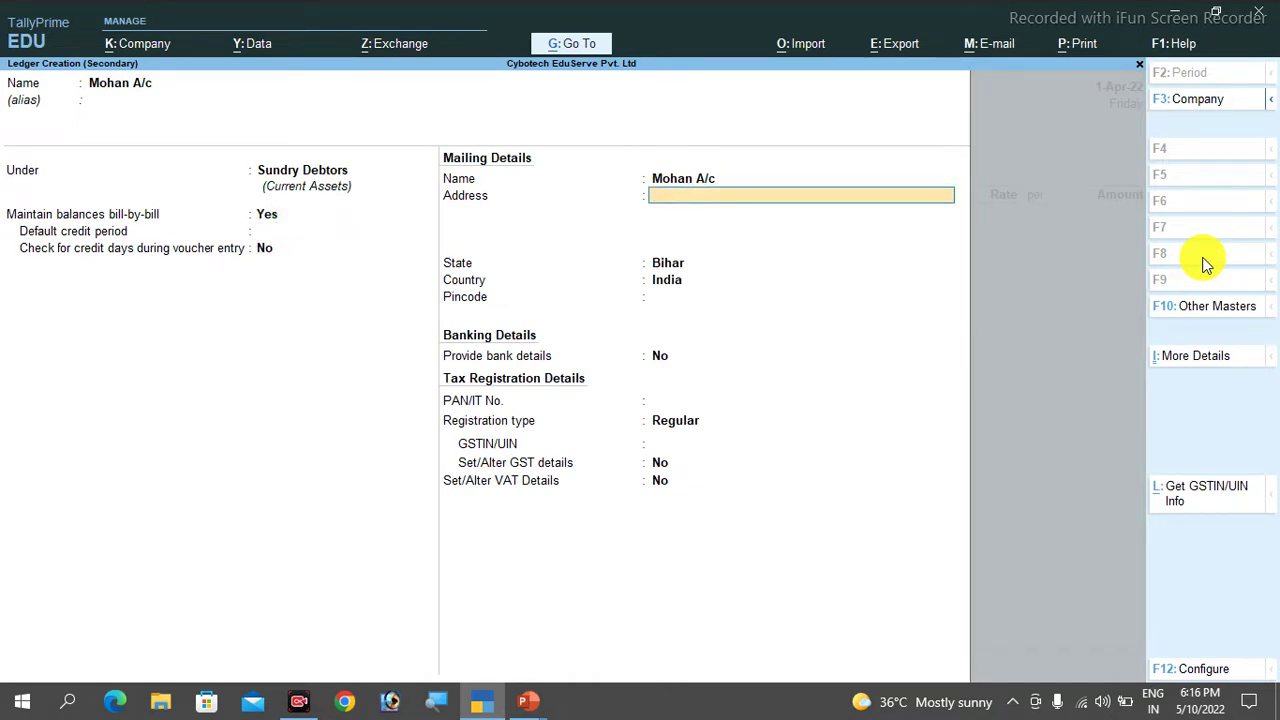
key(Return)
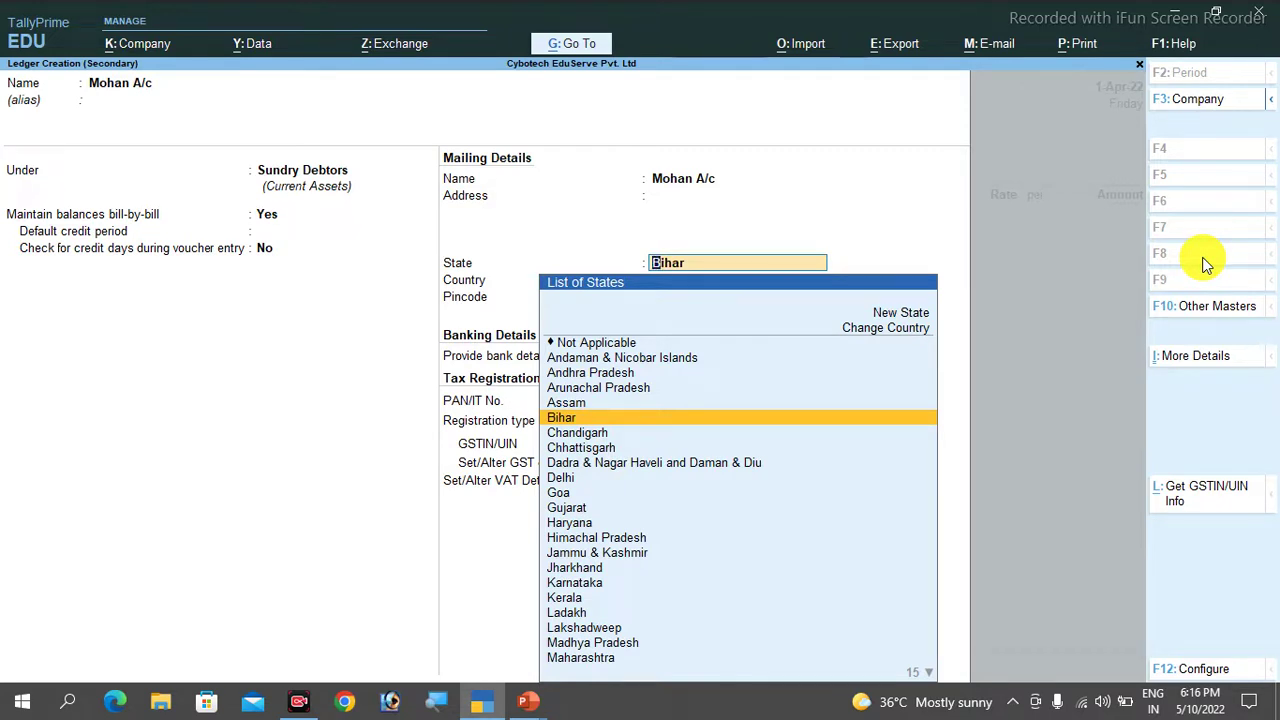
key(Return)
key(Return)
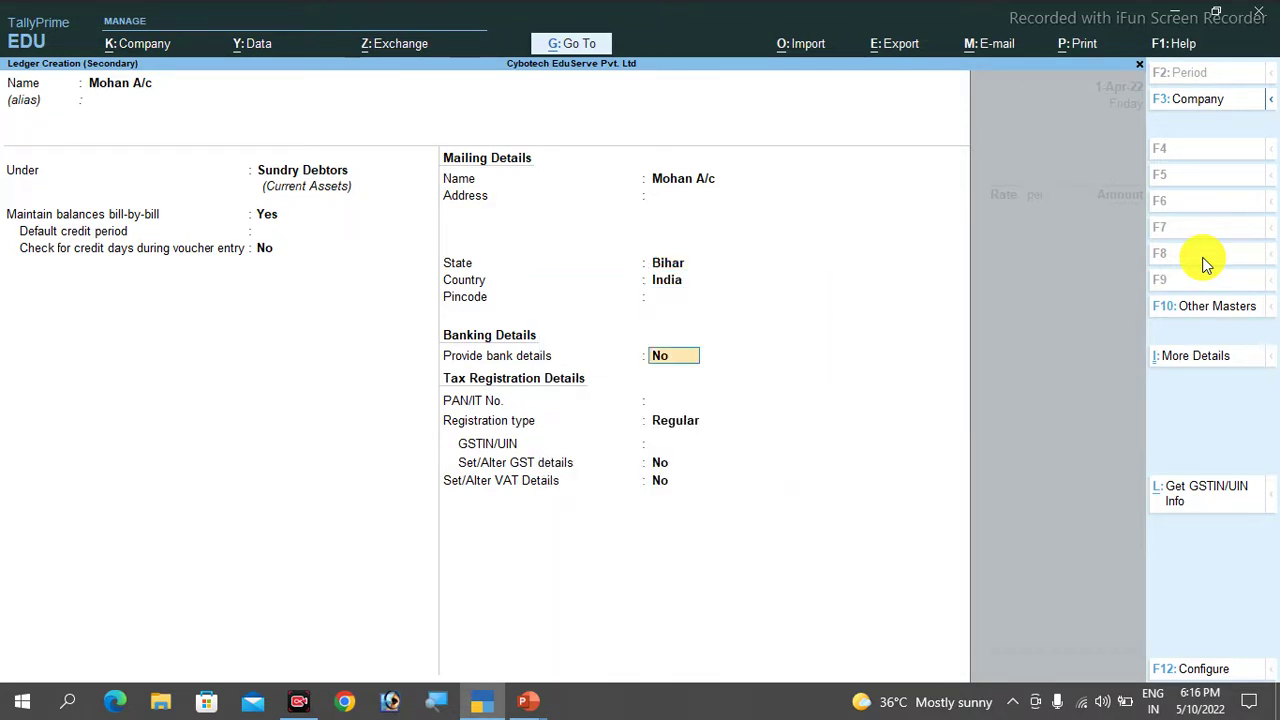
key(ctrl)
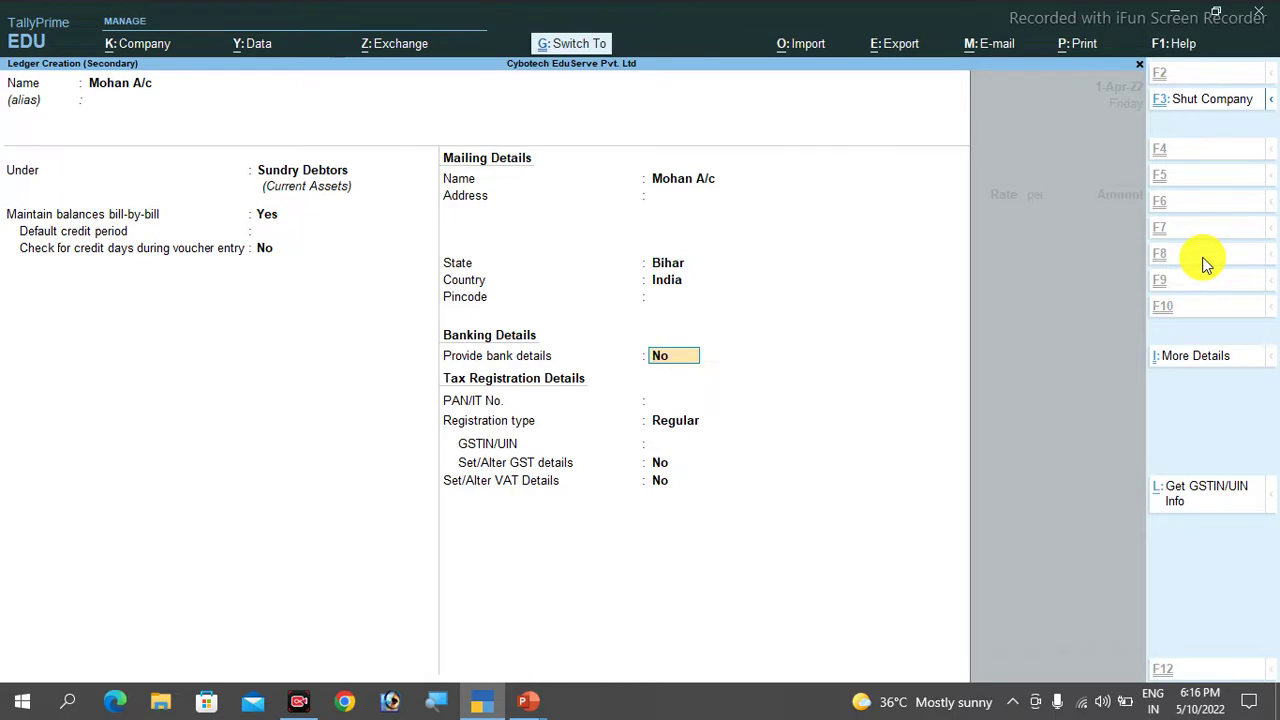
key(ctrl+a)
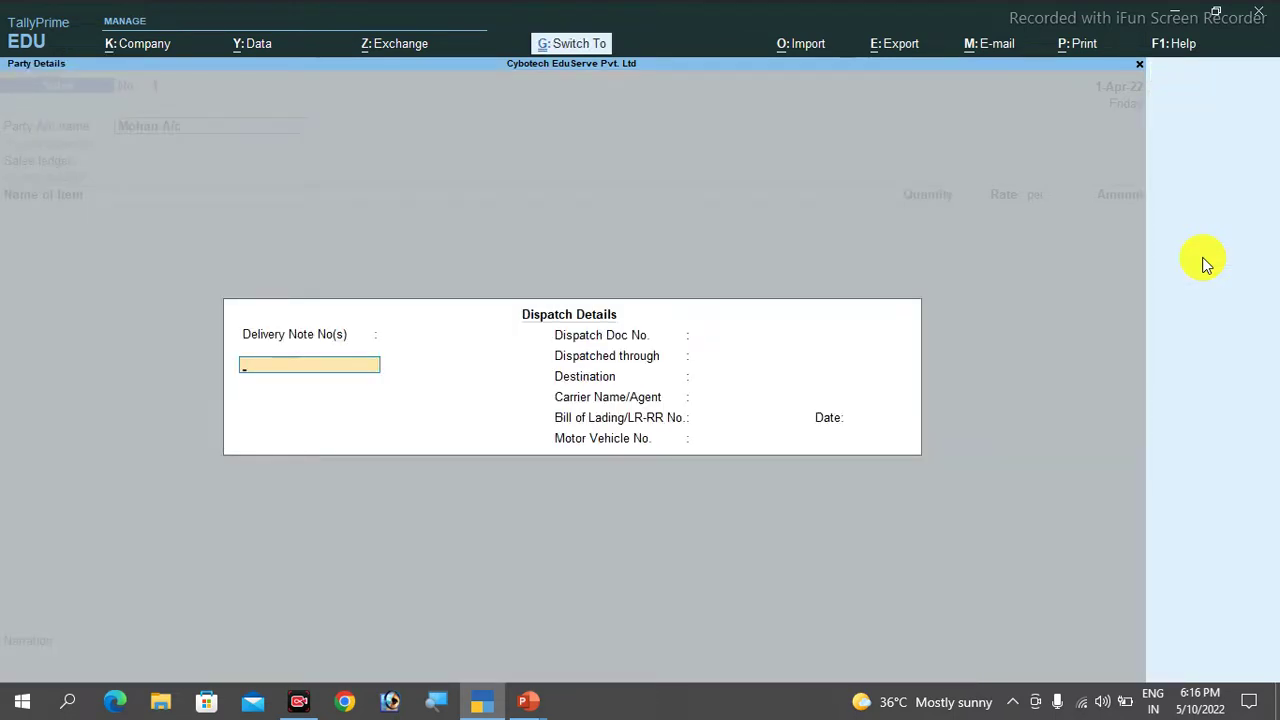
Accept the sales voucher's dispatch details without entries and the buyer's party details as filled in
key(ctrl+a)
key(Return)
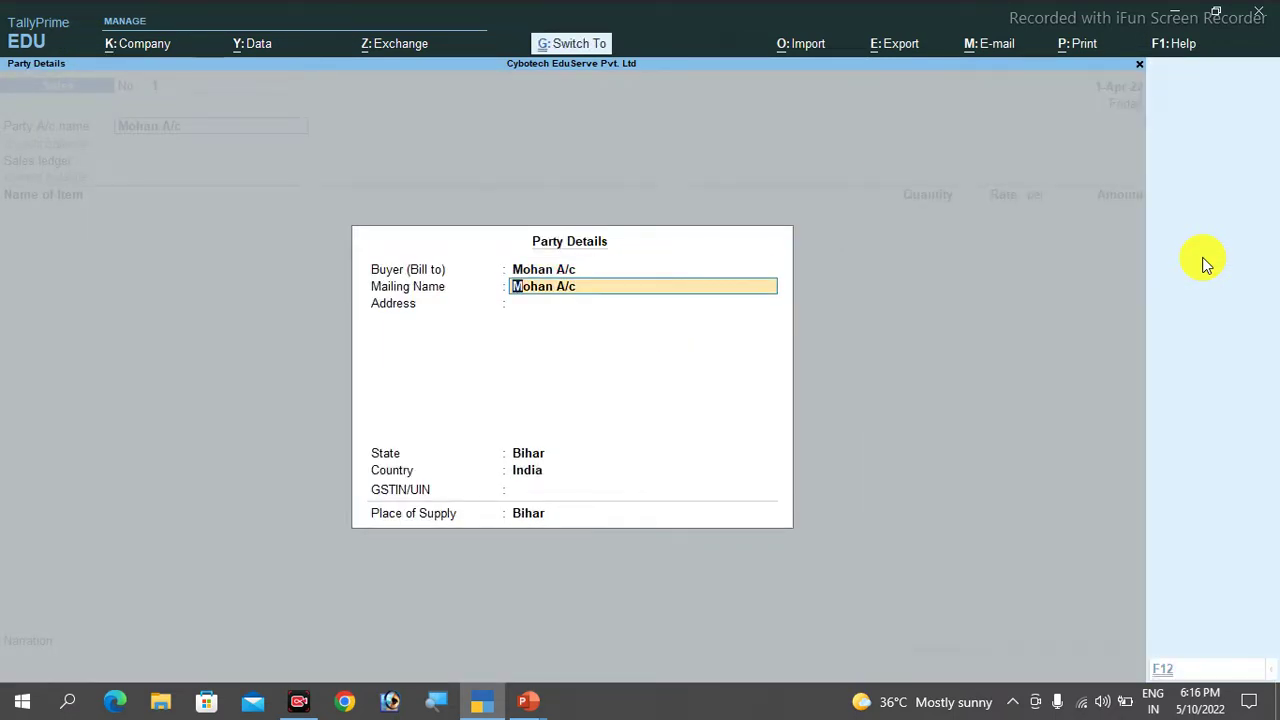
key(ctrl+a)
key(ctrl+a)
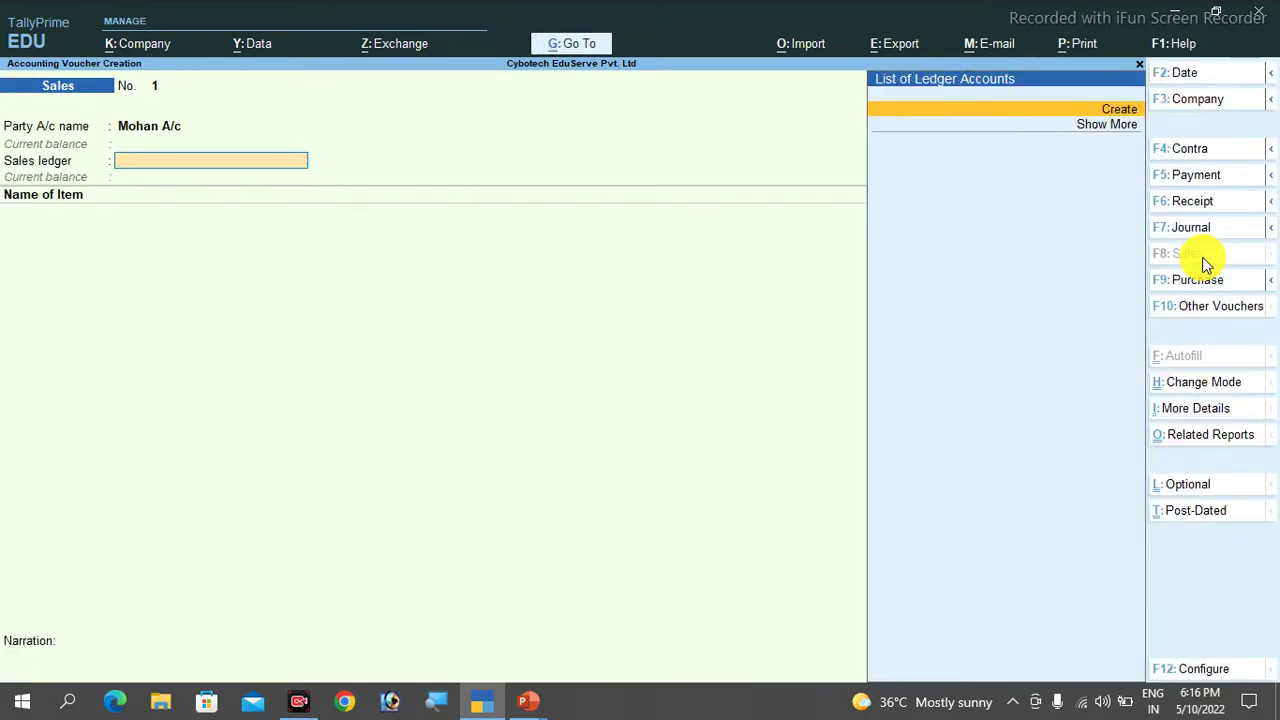
Create a sales ledger named Sales A/c under the Sales Accounts group
key(alt+c)
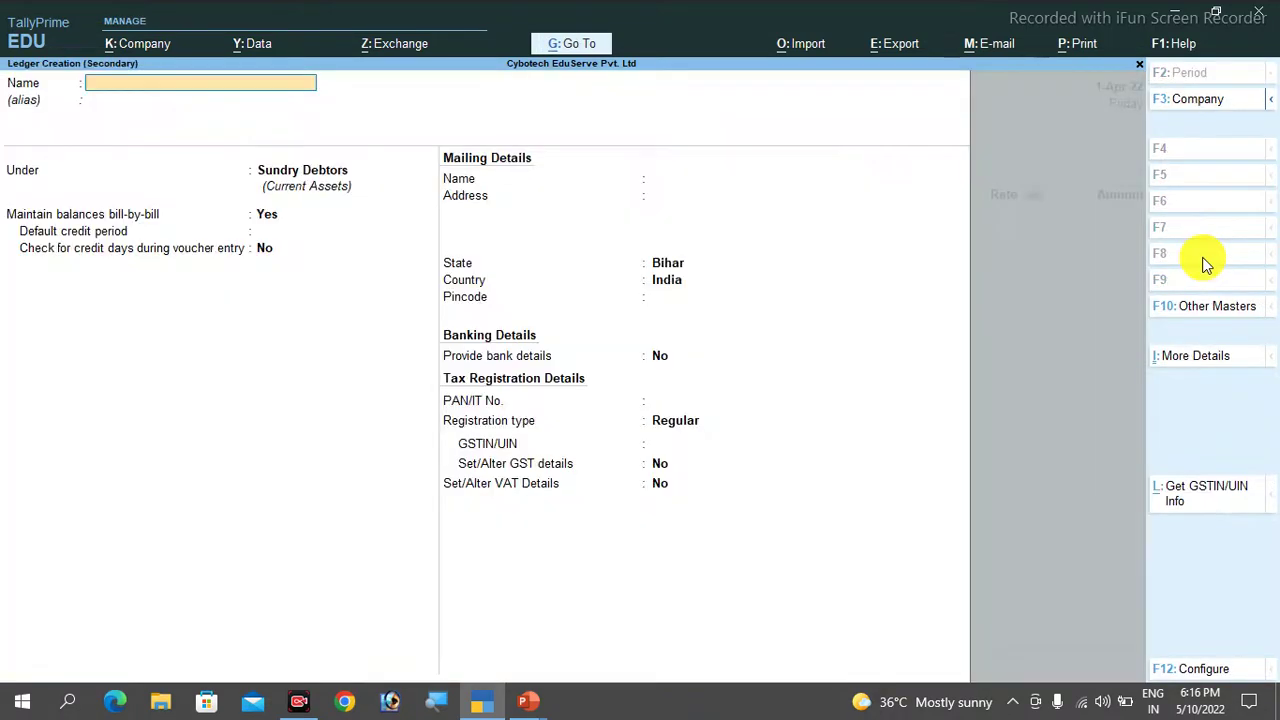
text(Sales A/c)
key(Return)
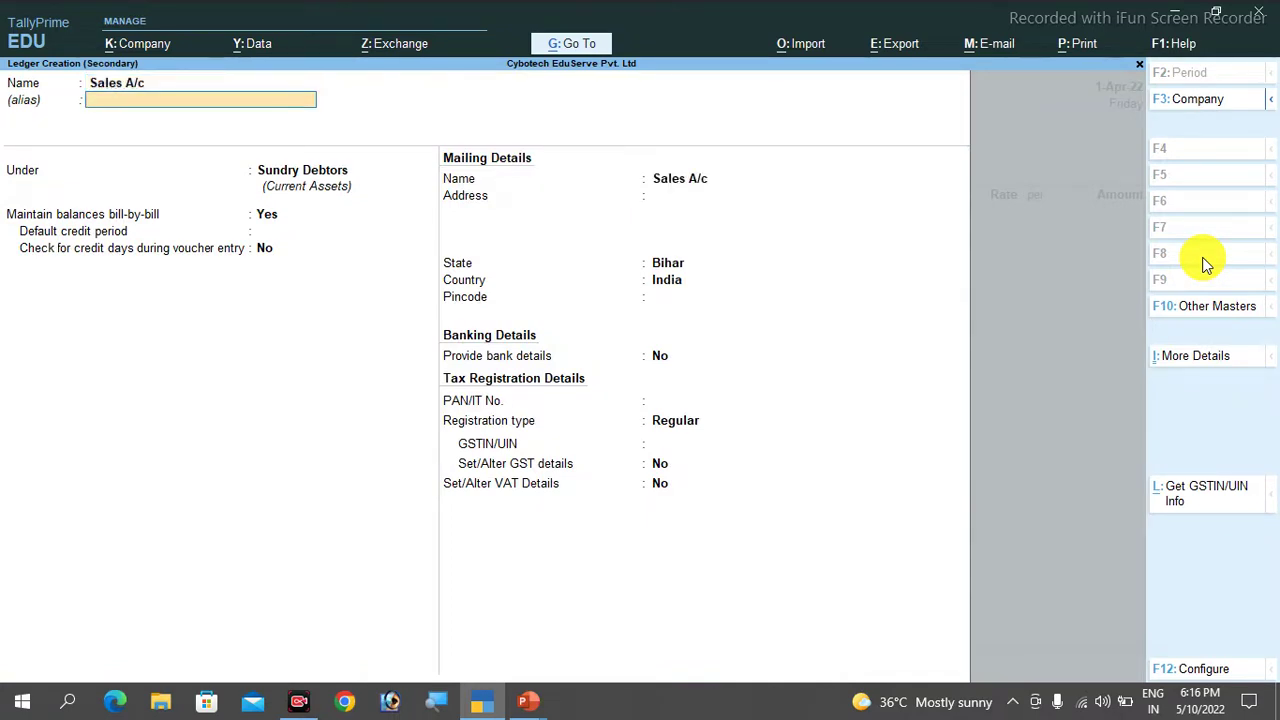
key(Return)
text(Sales)
key(Return)
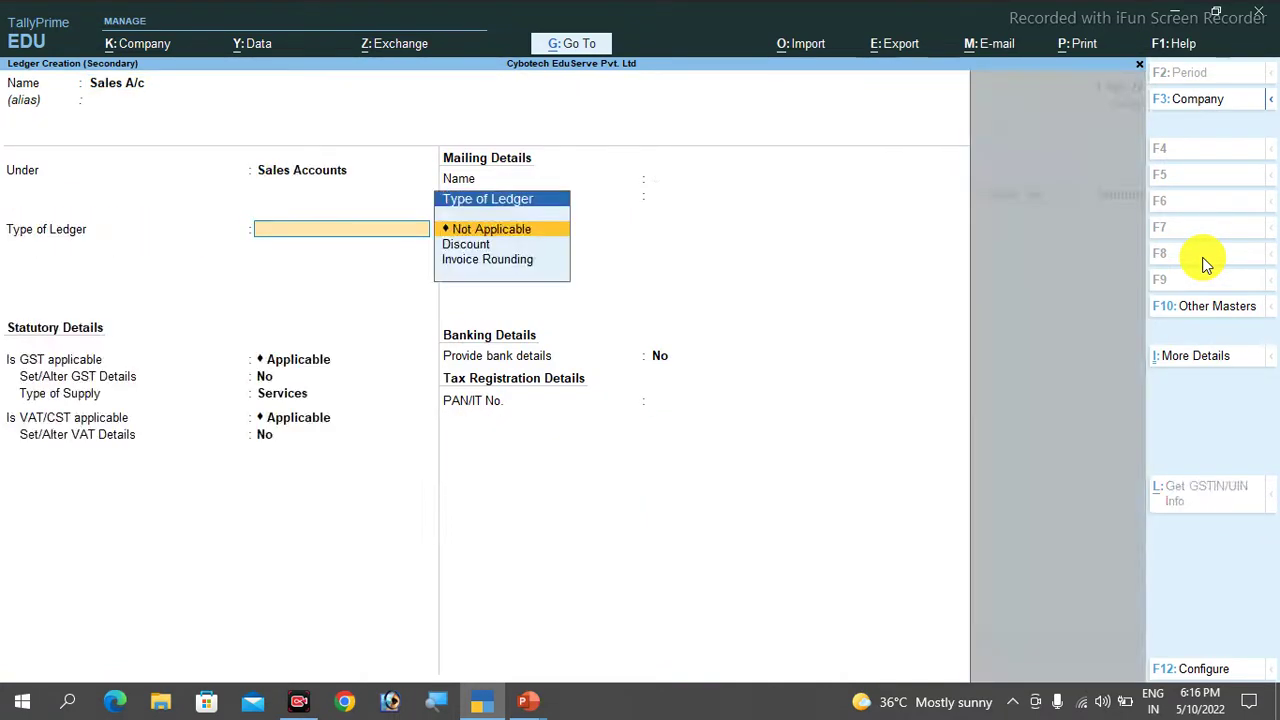
Set GST to Not Applicable for the Sales A/c ledger, keep VAT/CST Applicable, and save the ledger
key(Return)
key(BackSpace)
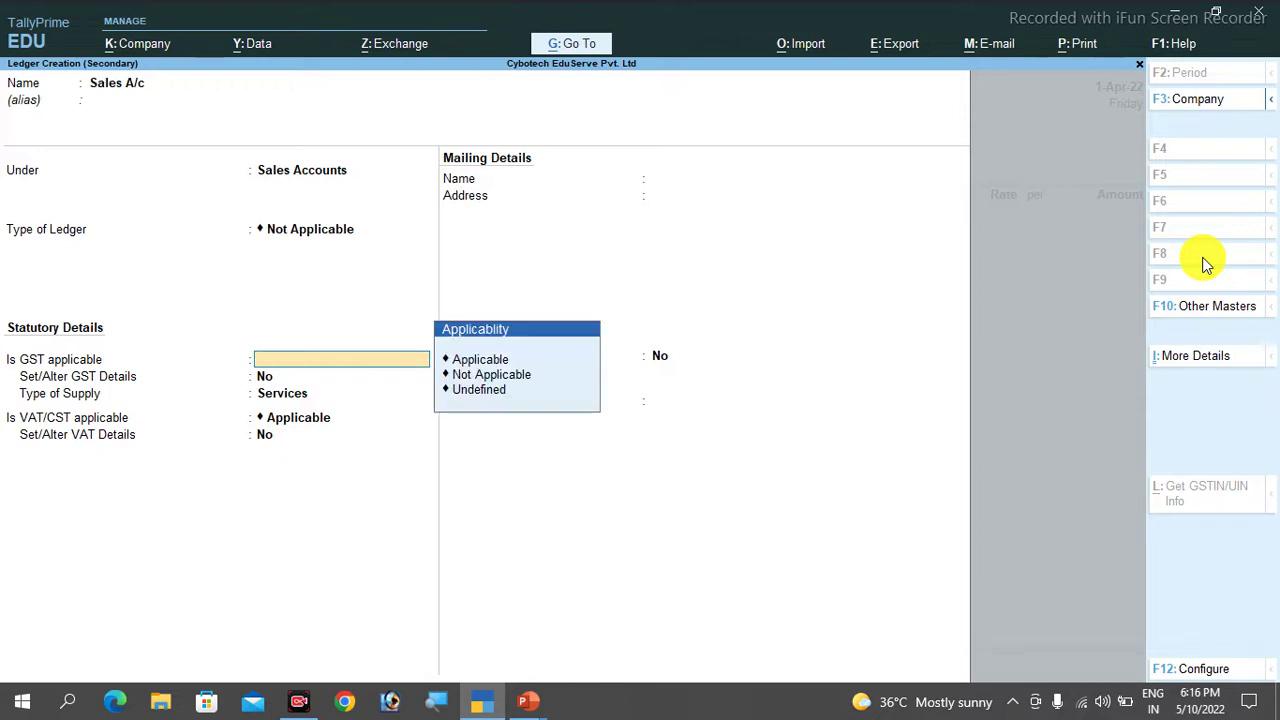
key(Down)
key(Down)
key(Return)
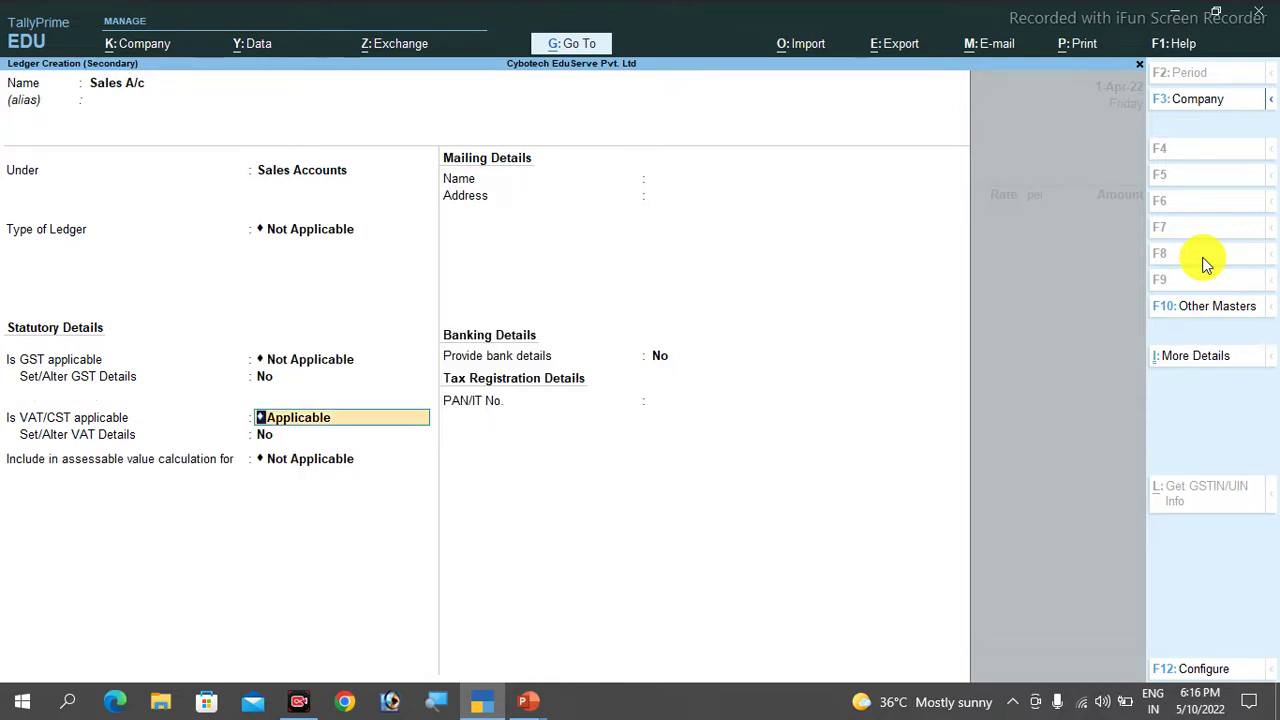
key(Return)
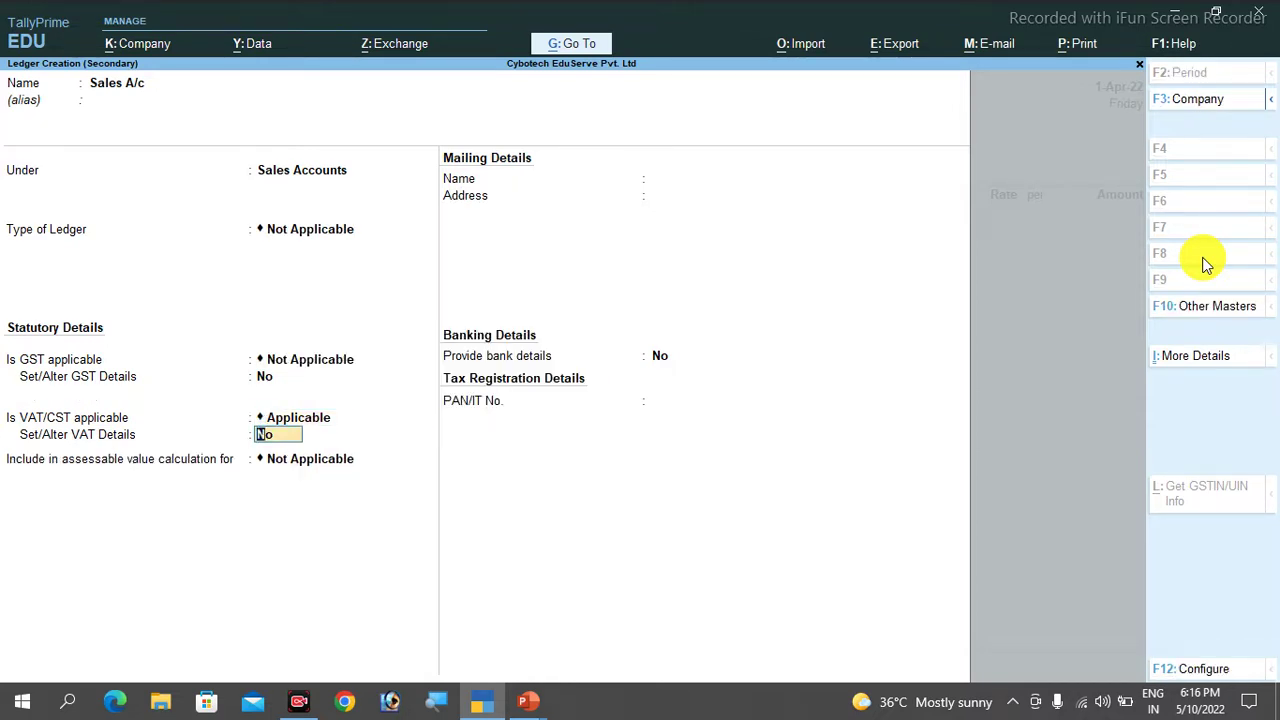
key(Return)
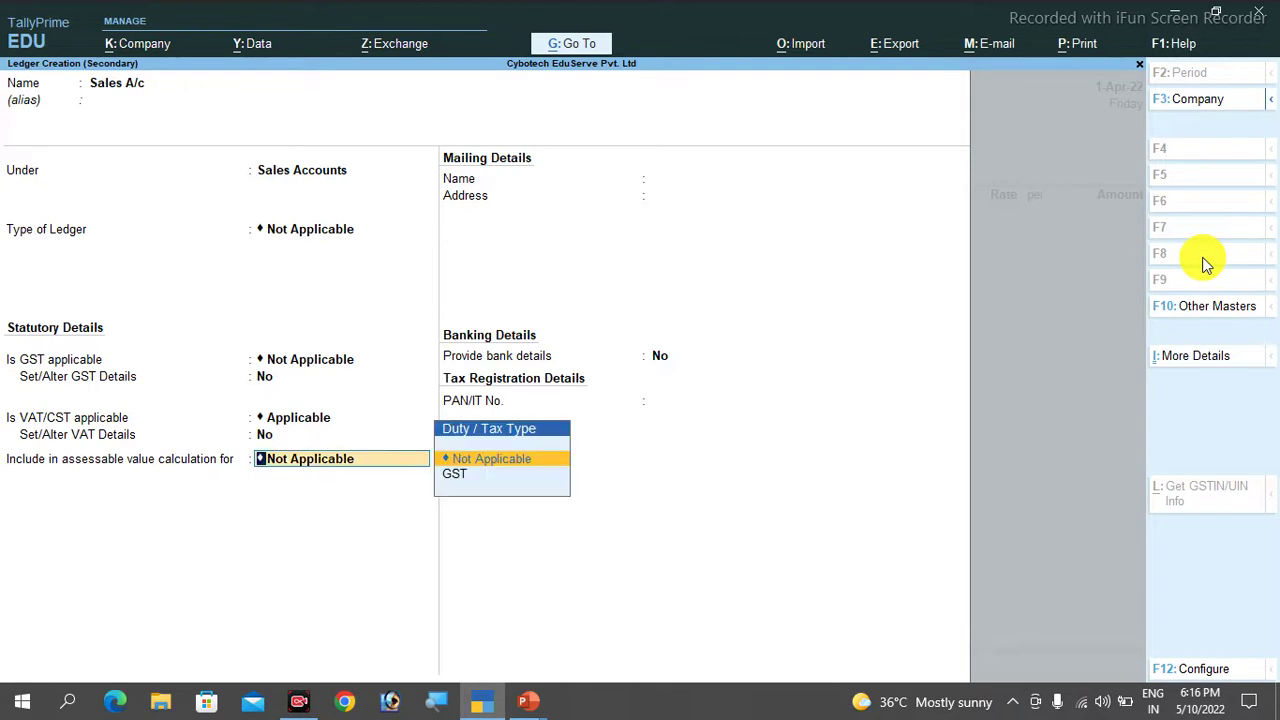
key(Return)
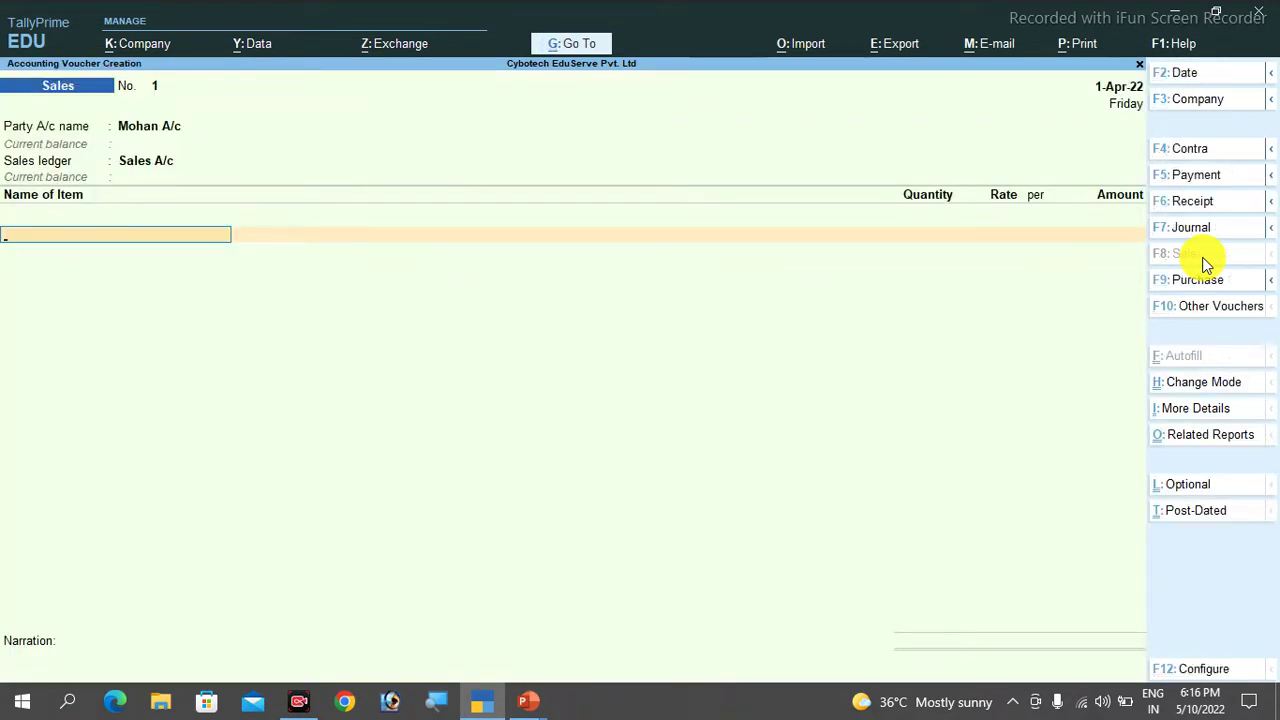
Add Item1 to the sales voucher with a quantity of 10,000 LTR at a rate of 120
key(Down)
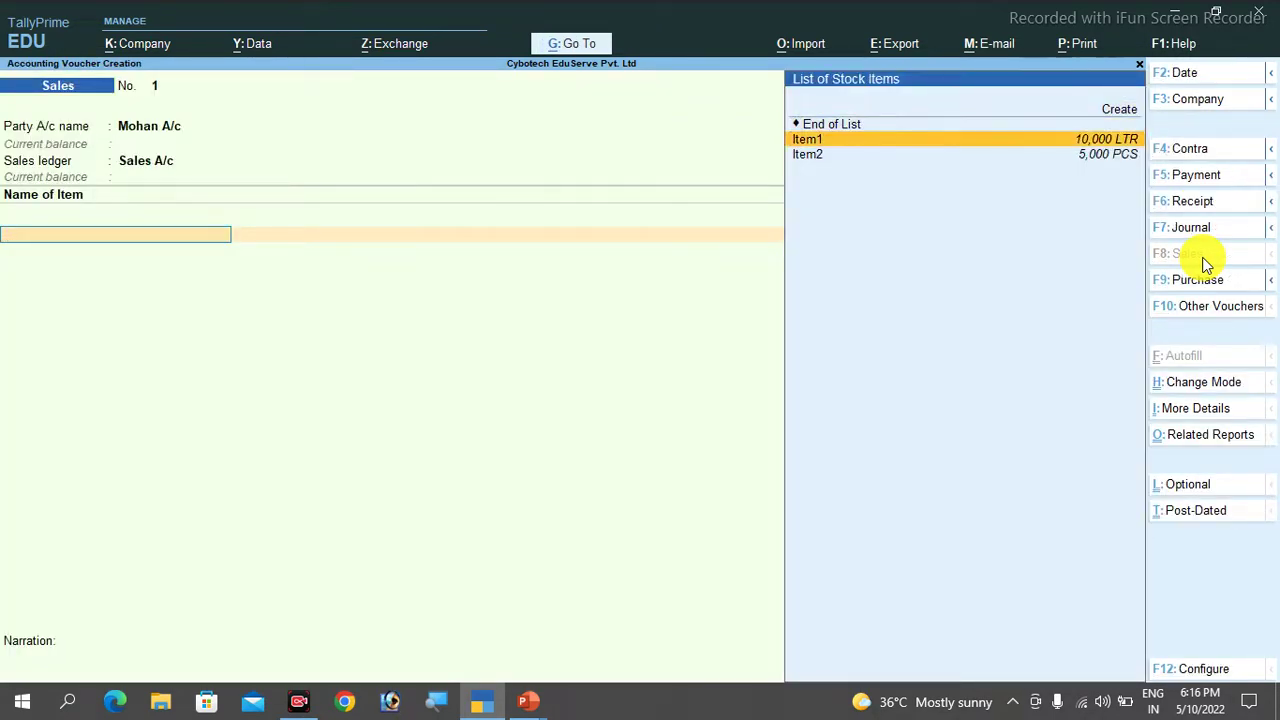
key(Return)
text(10000)
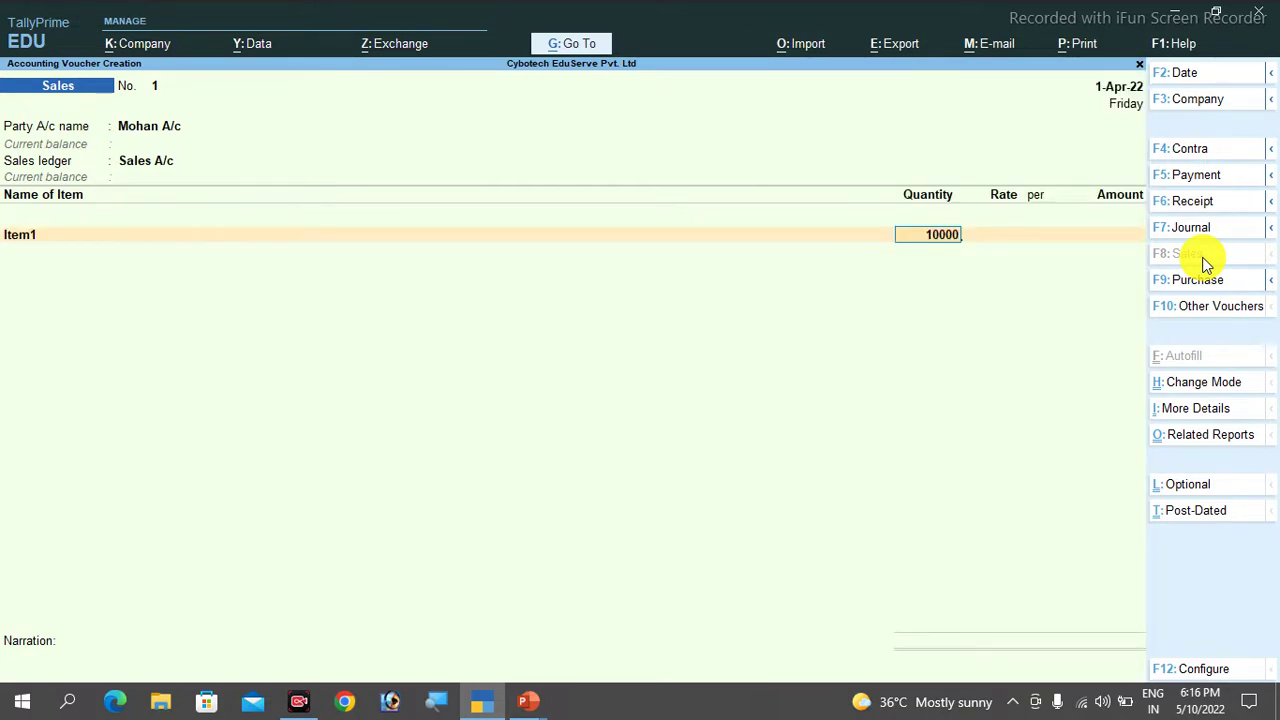
key(Return)
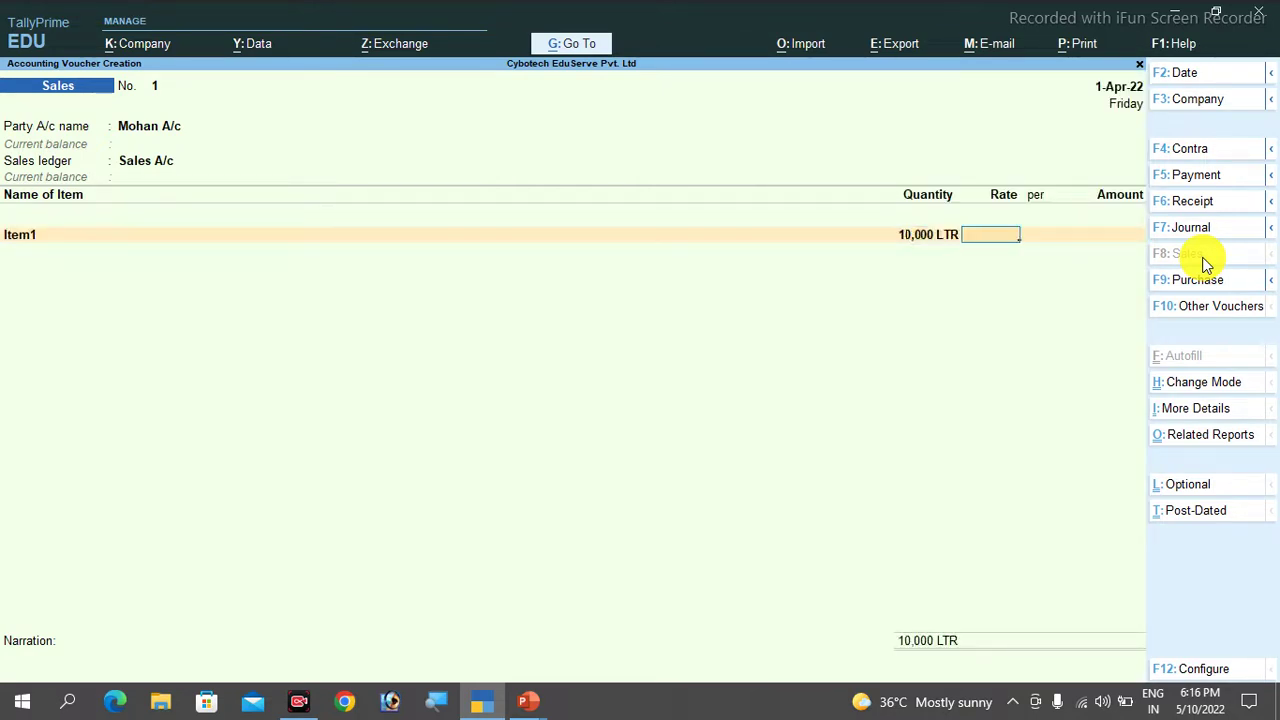
text(120)
key(Return)
key(Return)
key(Return)
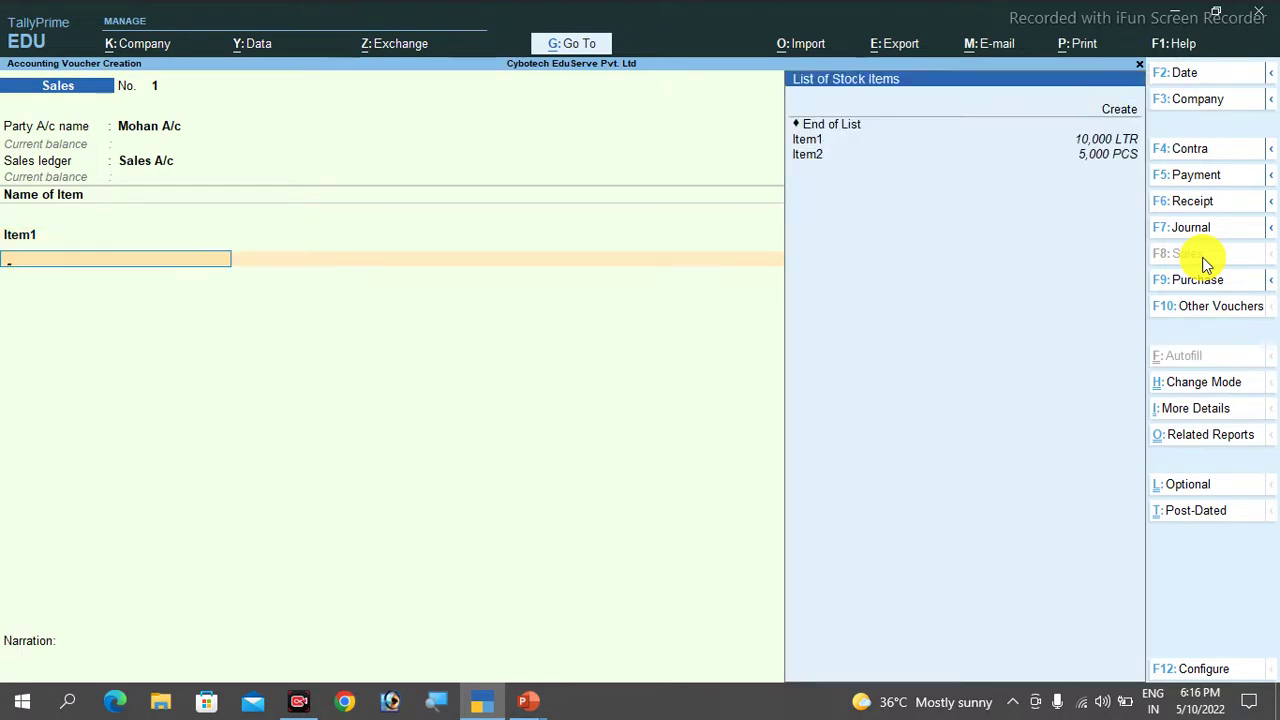
Add Item2 to the sales voucher with a quantity of 5,000 PCS at a rate of 45
key(Down)
key(Down)
key(Return)
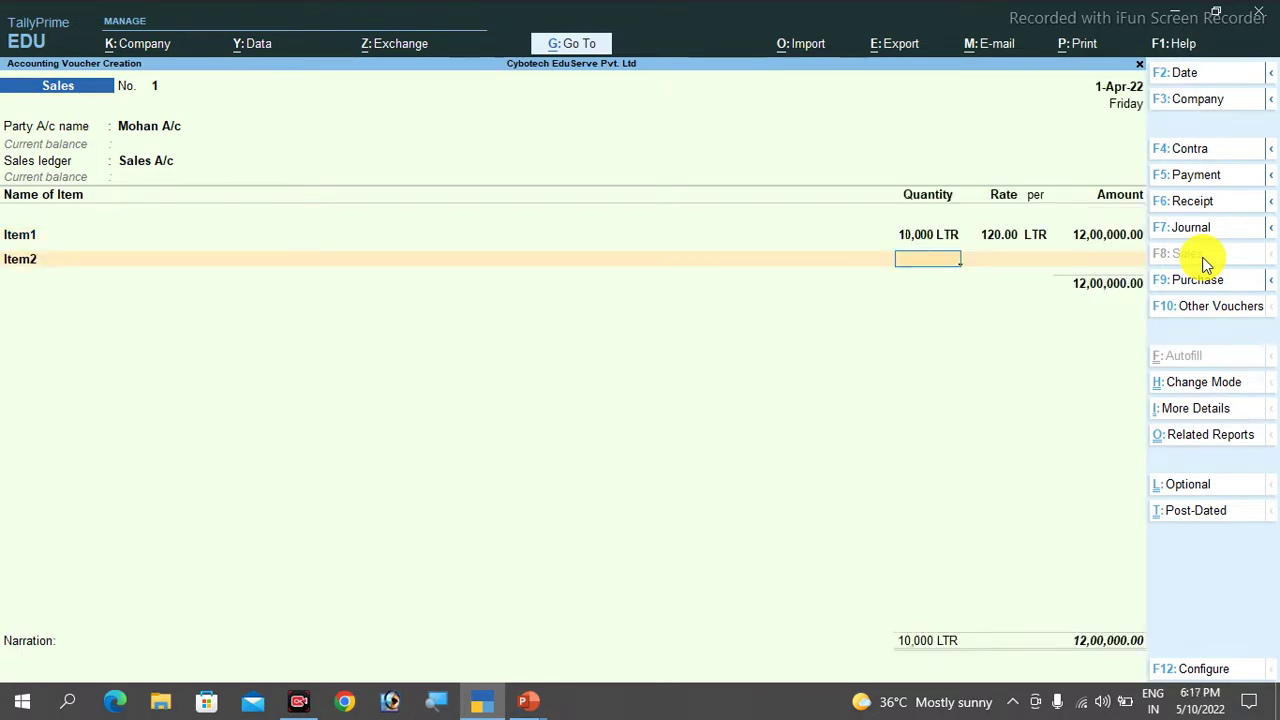
text(5000)
key(Return)
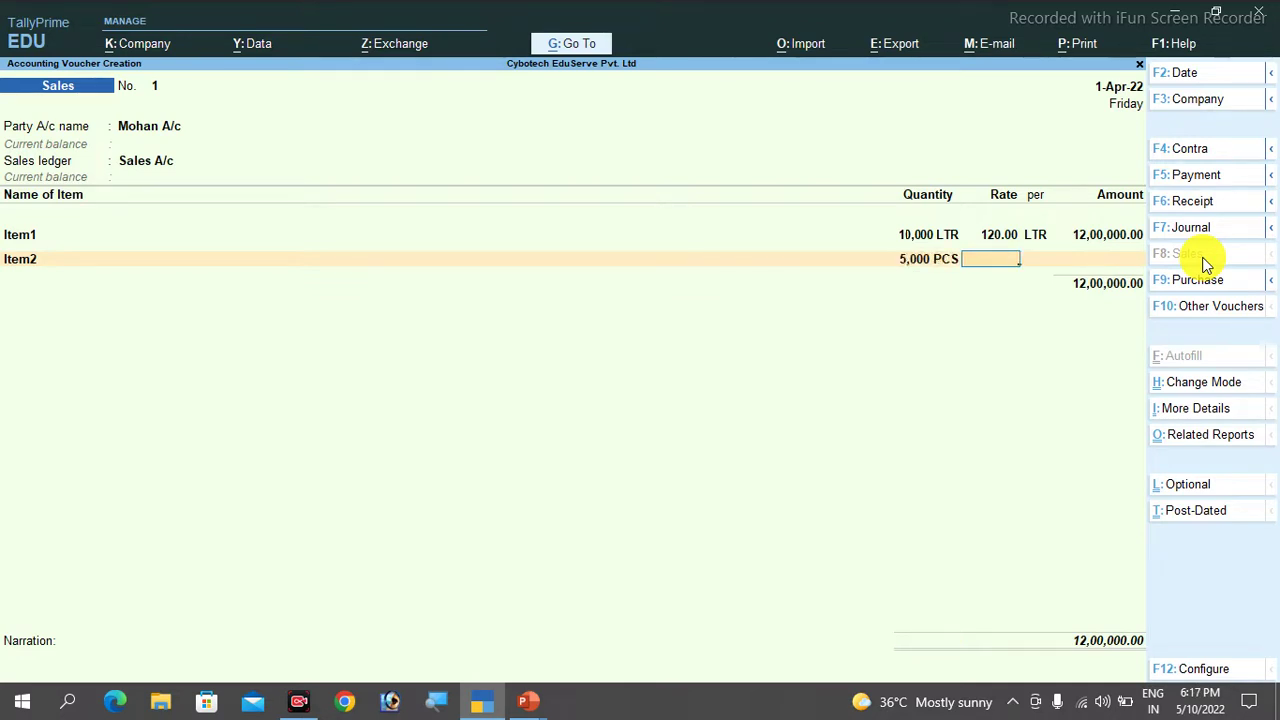
key(Return)
key(Return)
key(Return)
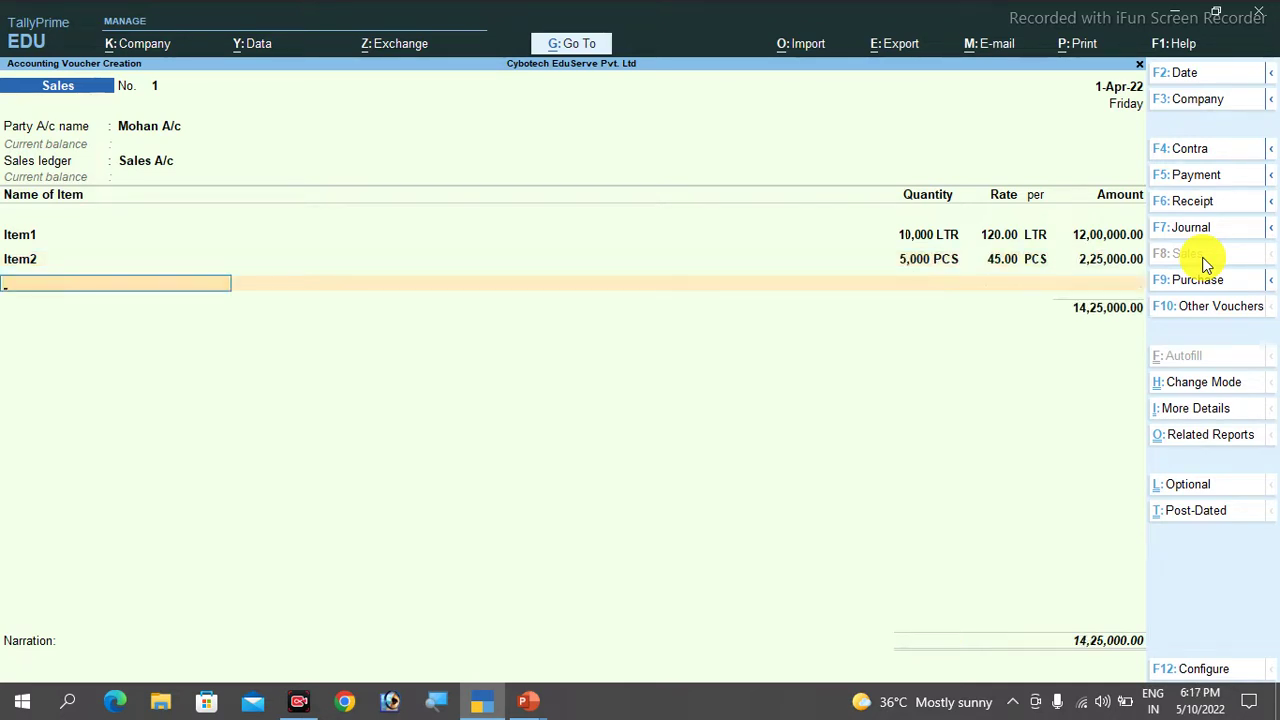
End the item list and add the VAT ledger to the sales voucher
key(Return)
key(Down)
key(Down)
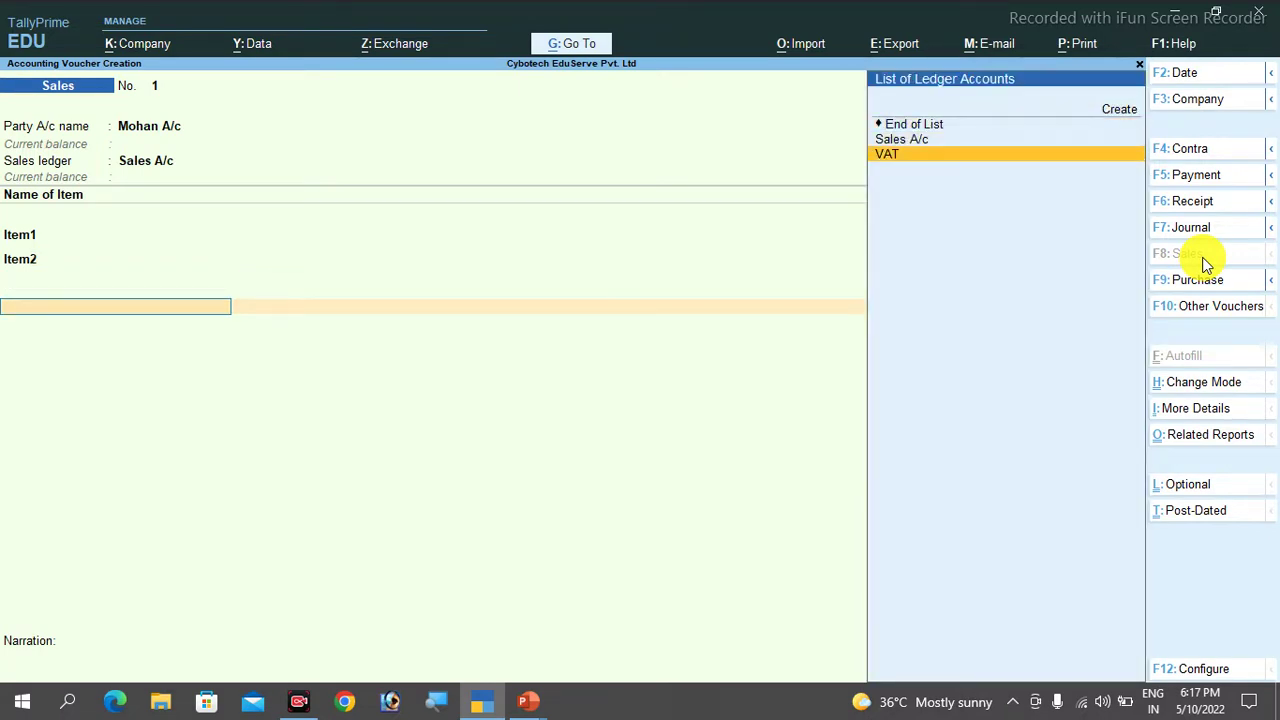
key(Return)
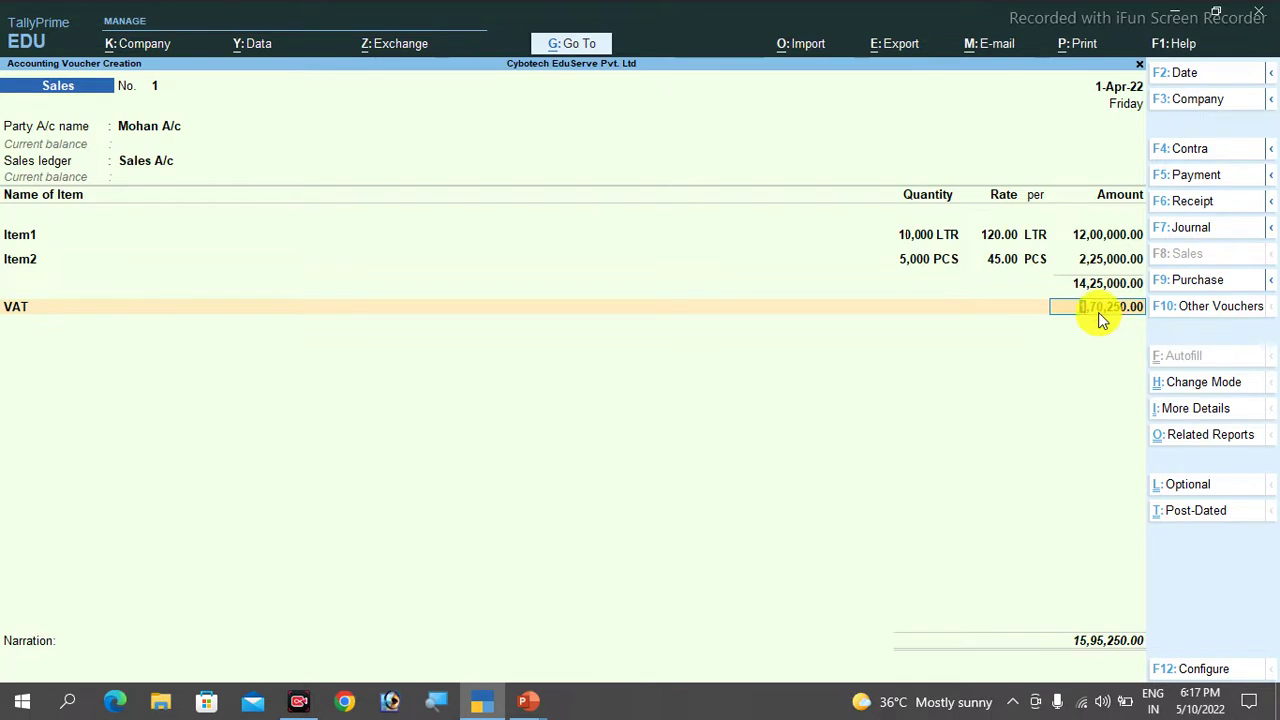
Examine the VAT tax analysis of the sales voucher for each item, and return to the voucher
click(1196, 443)
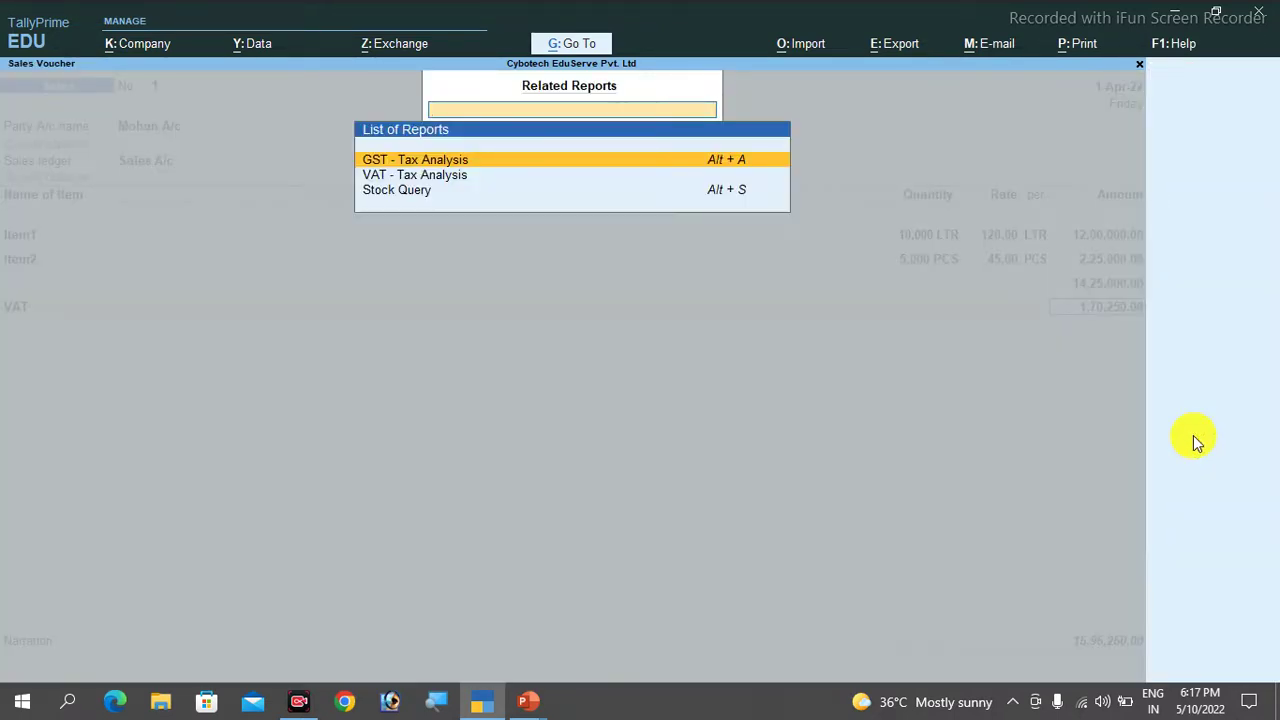
key(Down)
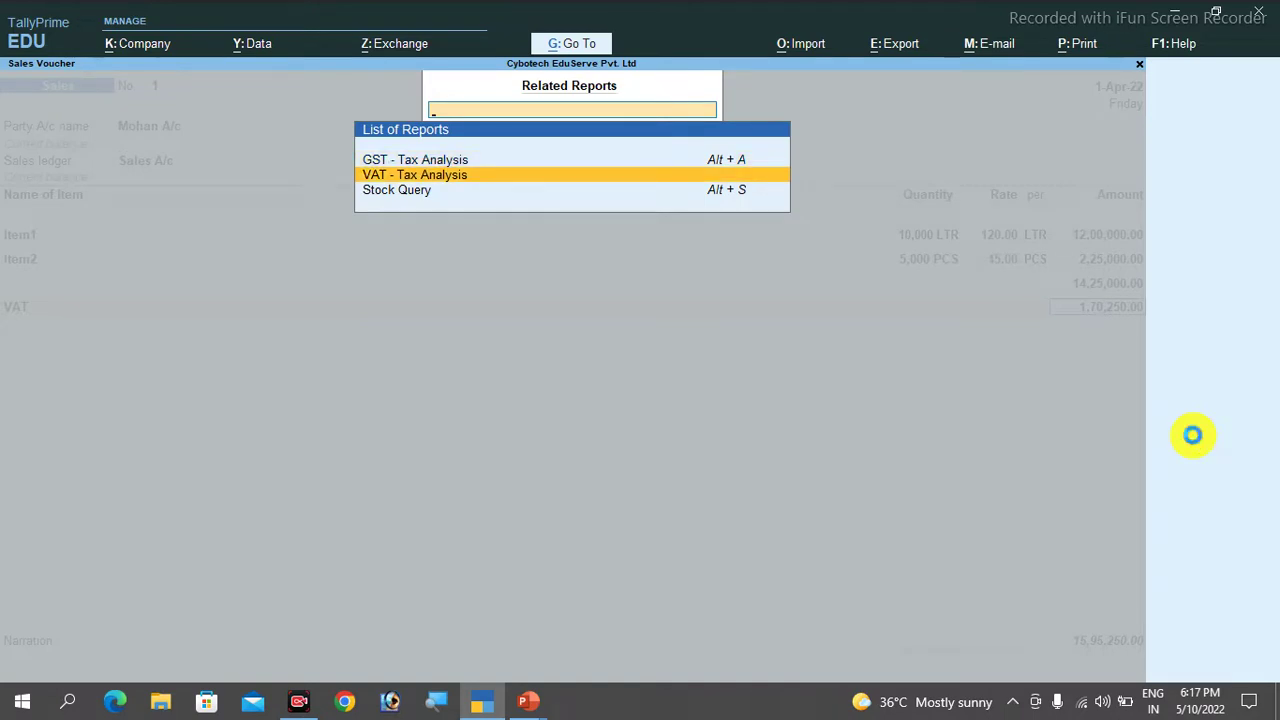
key(Return)
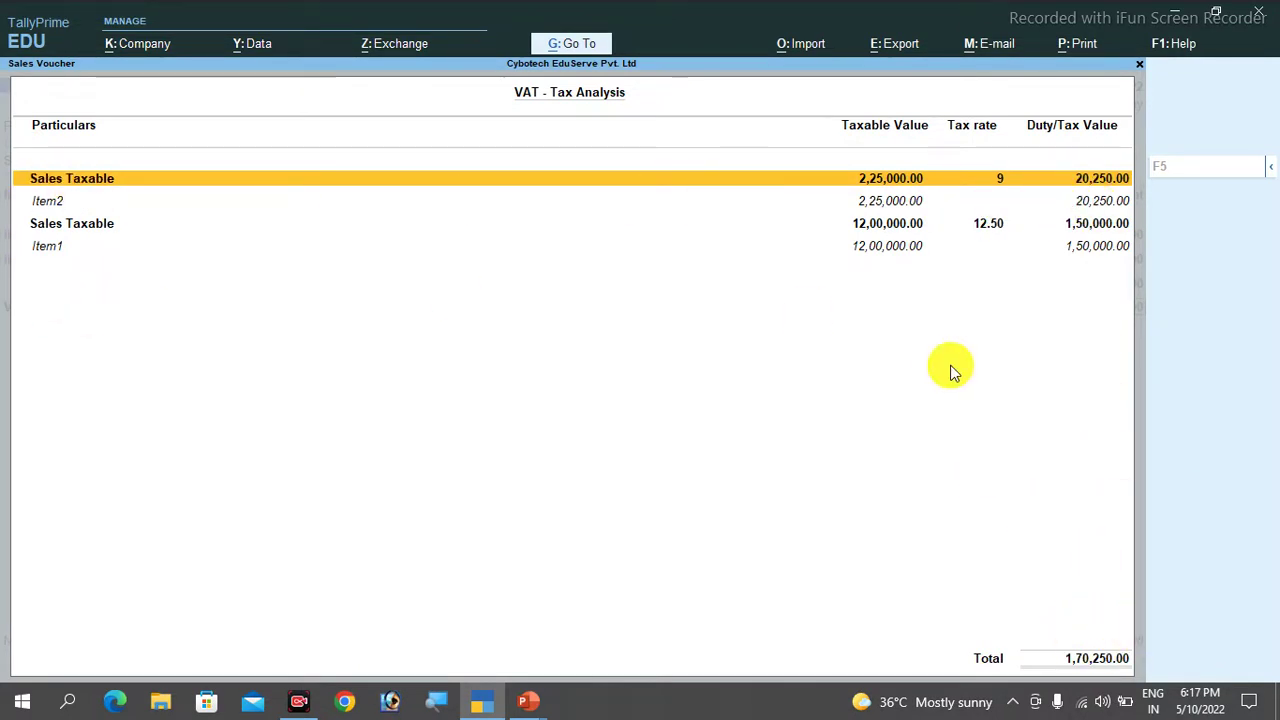
key(Escape)
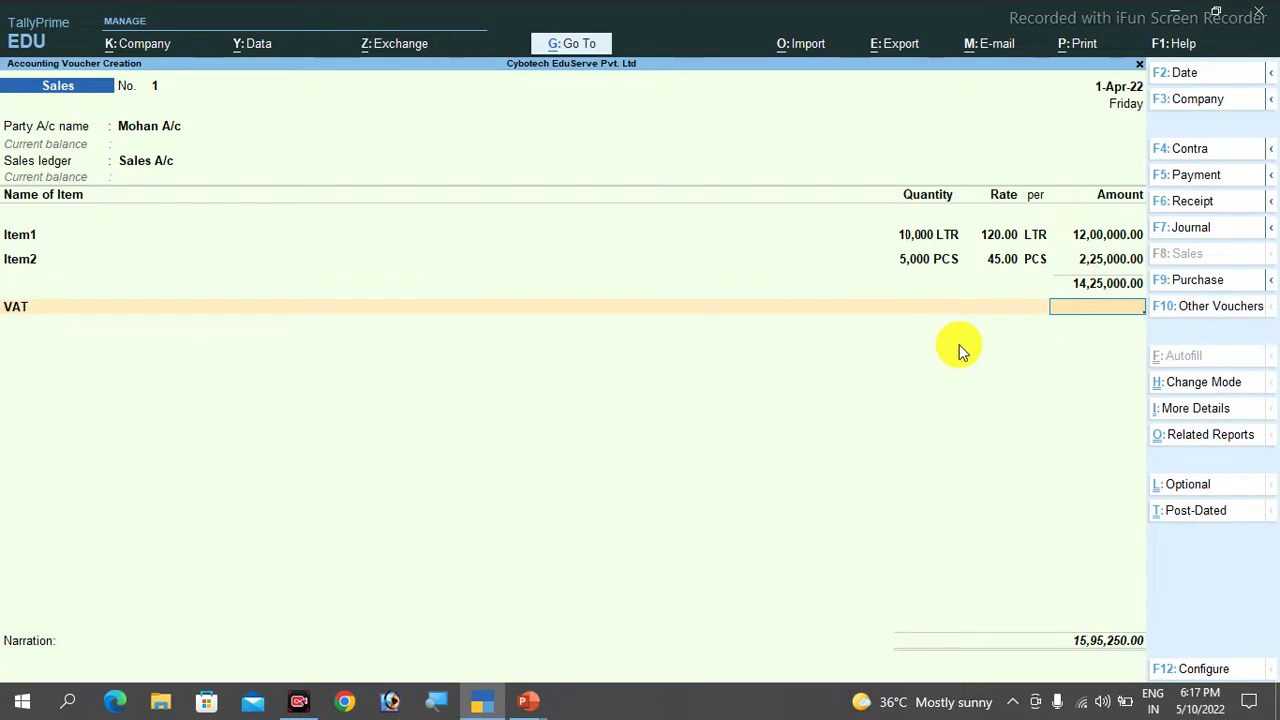
Refill the VAT ledger amount in the sales voucher and preview its invoice printout enlarged, without printing it
key(BackSpace)
key(Return)
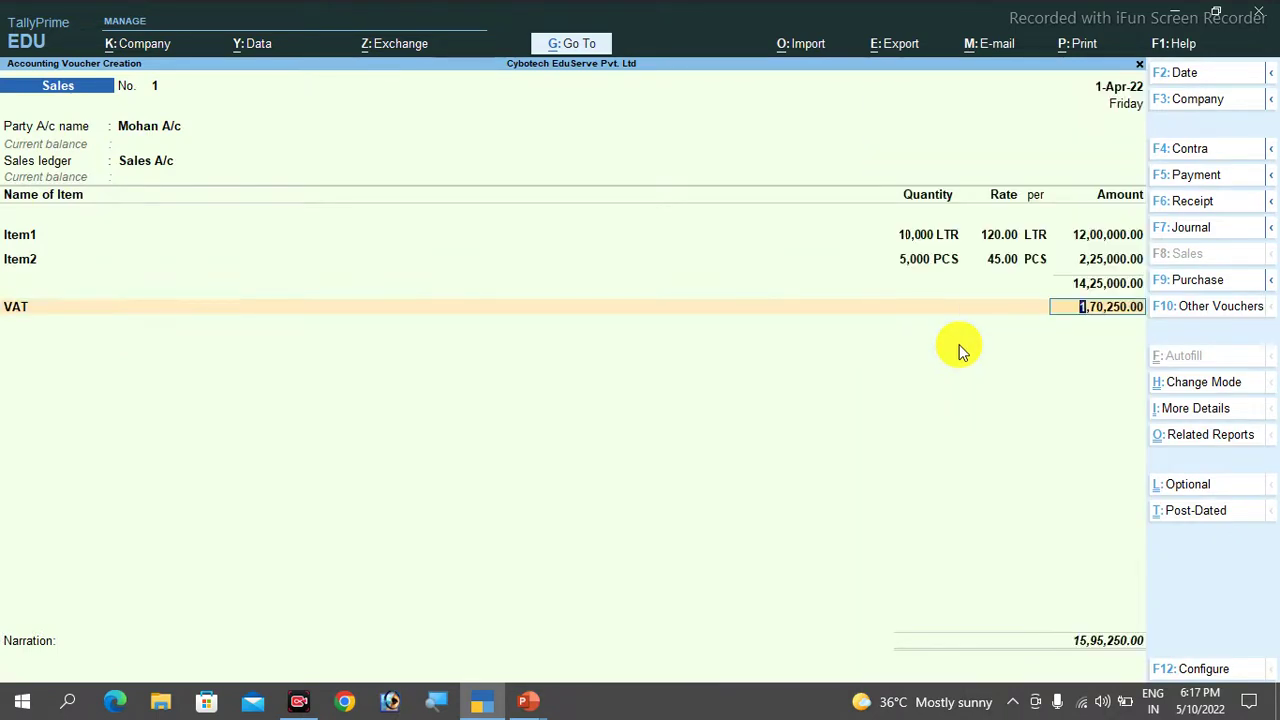
key(ctrl+p)
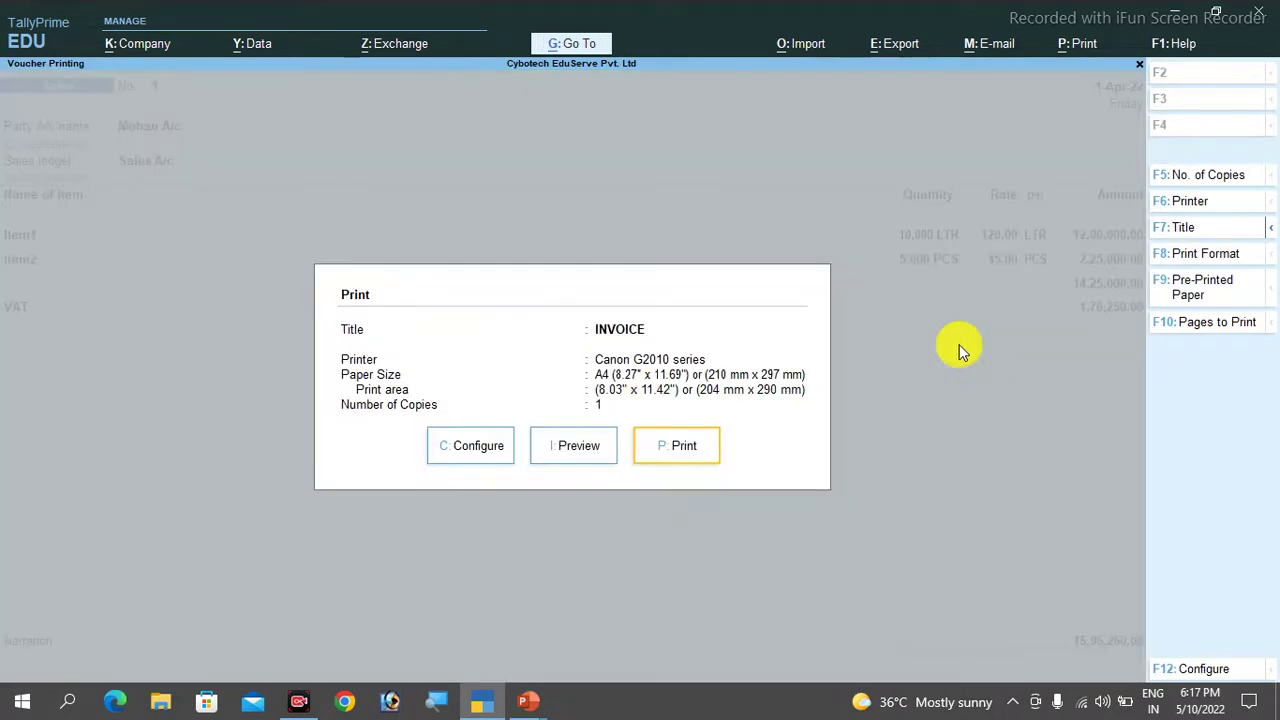
click(591, 440)
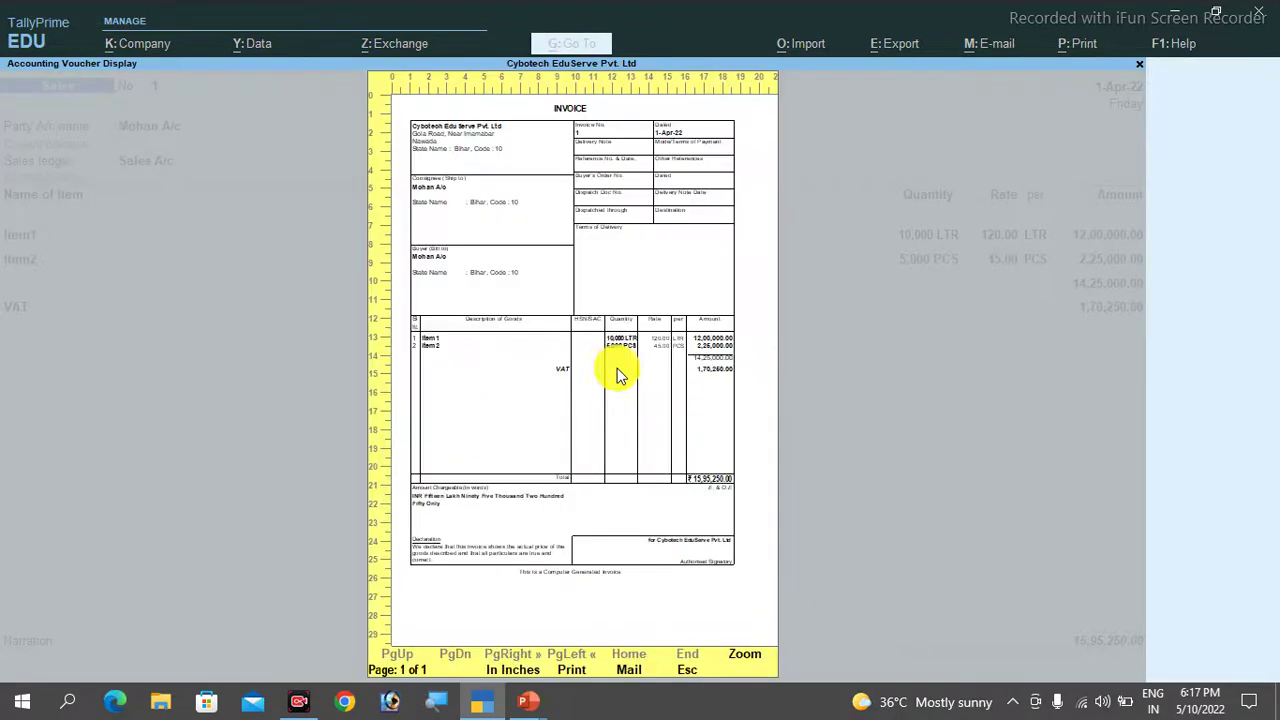
click(748, 658)
drag(1140, 251, 1134, 206)
key(Escape)
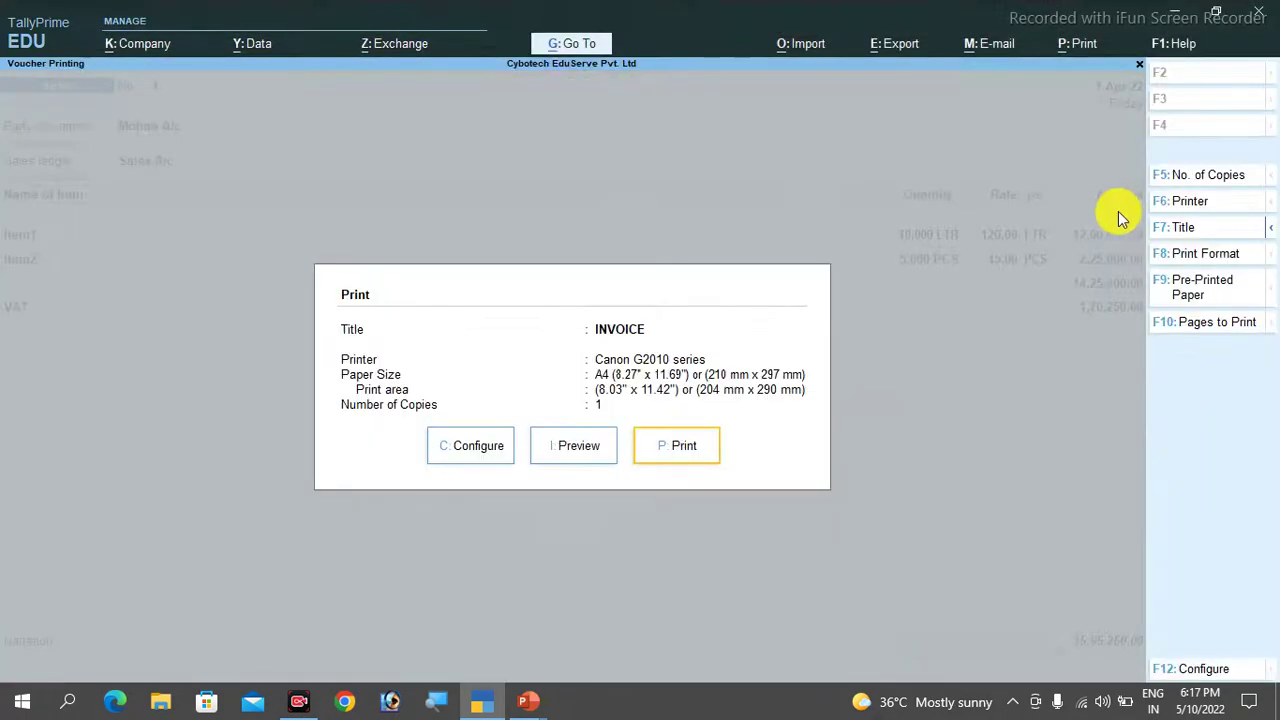
key(Escape)
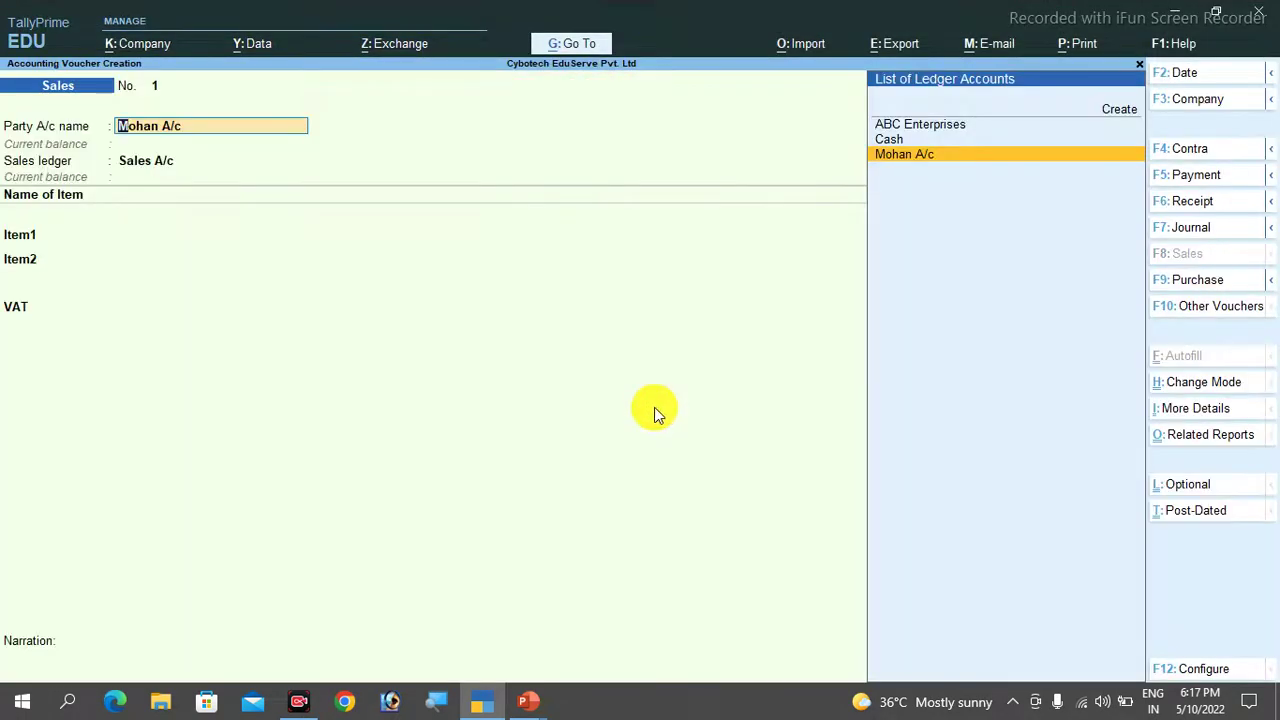
Save the sales voucher and leave voucher creation for the Gateway of Tally
key(ctrl)
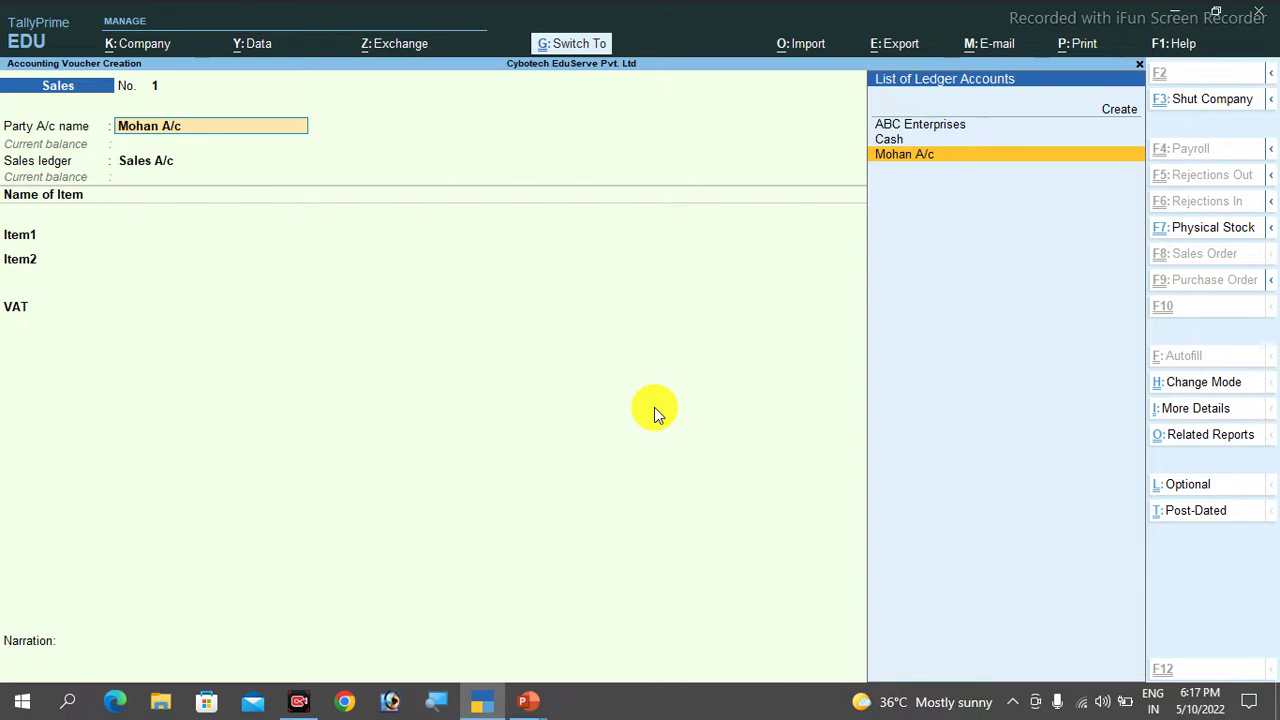
key(ctrl+a)
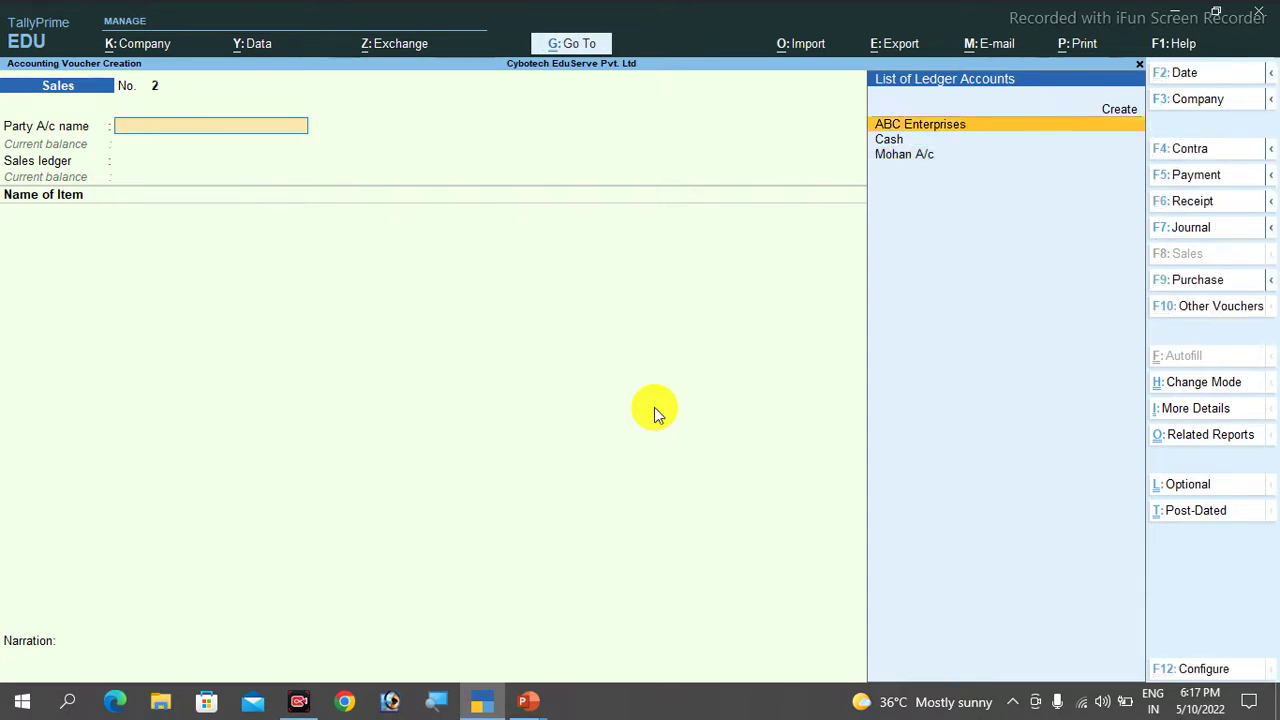
key(Escape)
key(y)
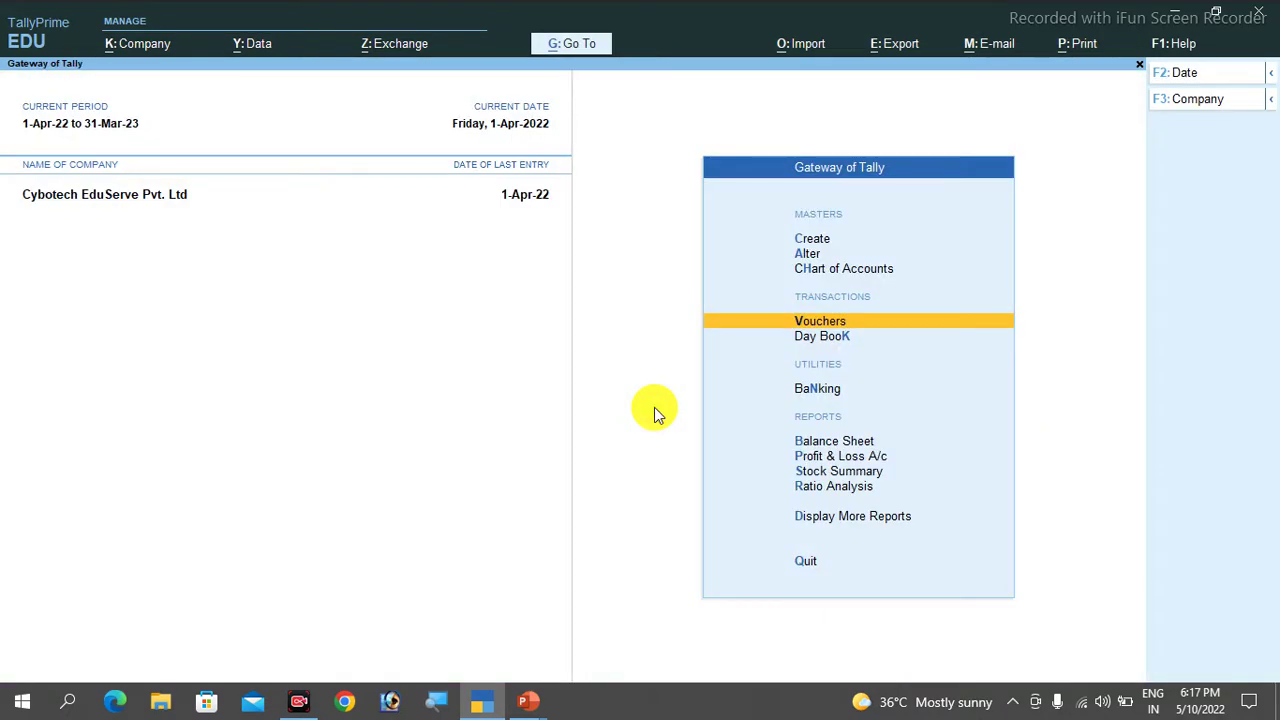
Open the list of VAT reports within the statutory reports
key(Down)
key(Down)
key(Down)
key(Down)
key(Down)
key(Down)
key(Down)
key(Return)
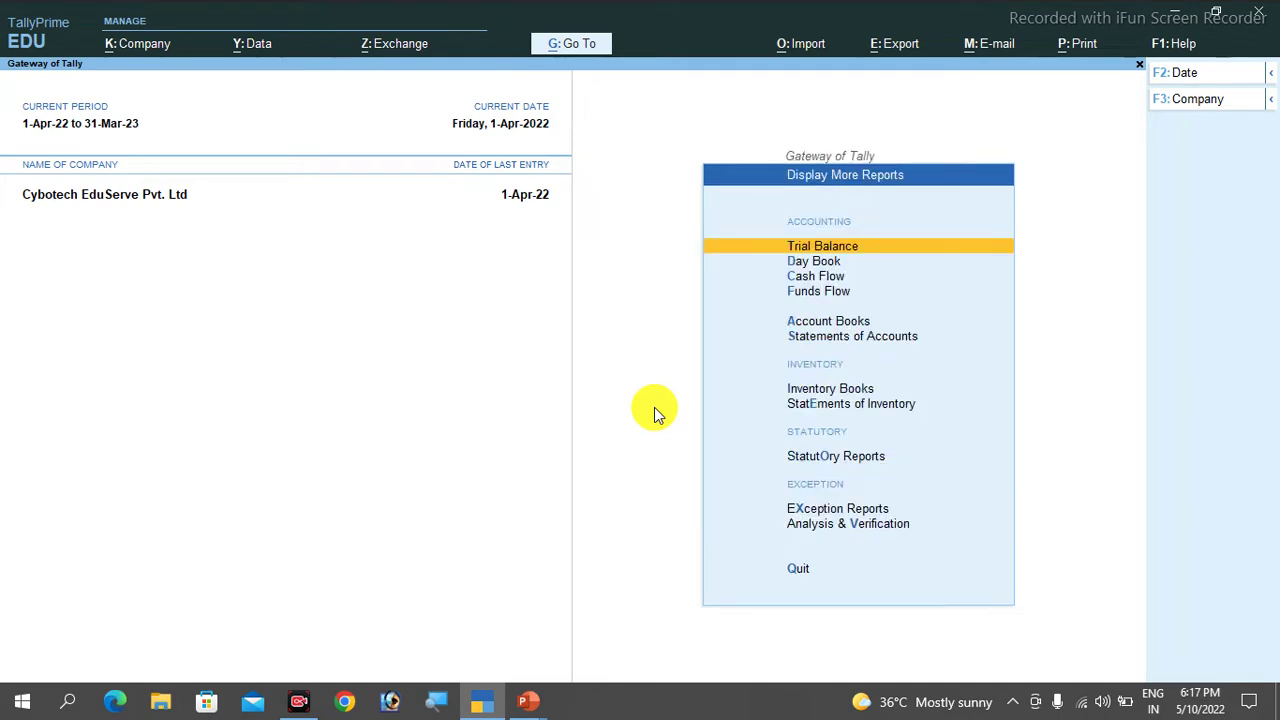
key(Down)
key(Down)
key(Down)
key(Down)
key(Down)
key(Down)
key(Down)
key(Down)
key(Down)
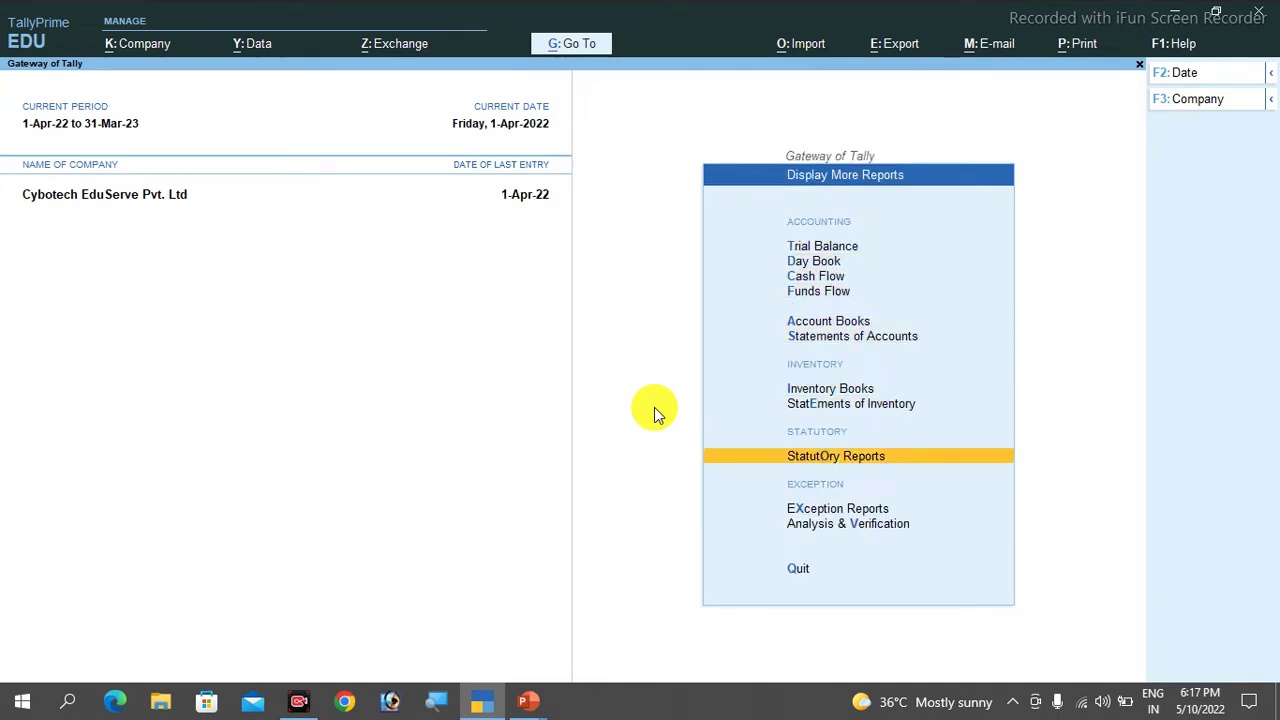
key(Up)
key(Return)
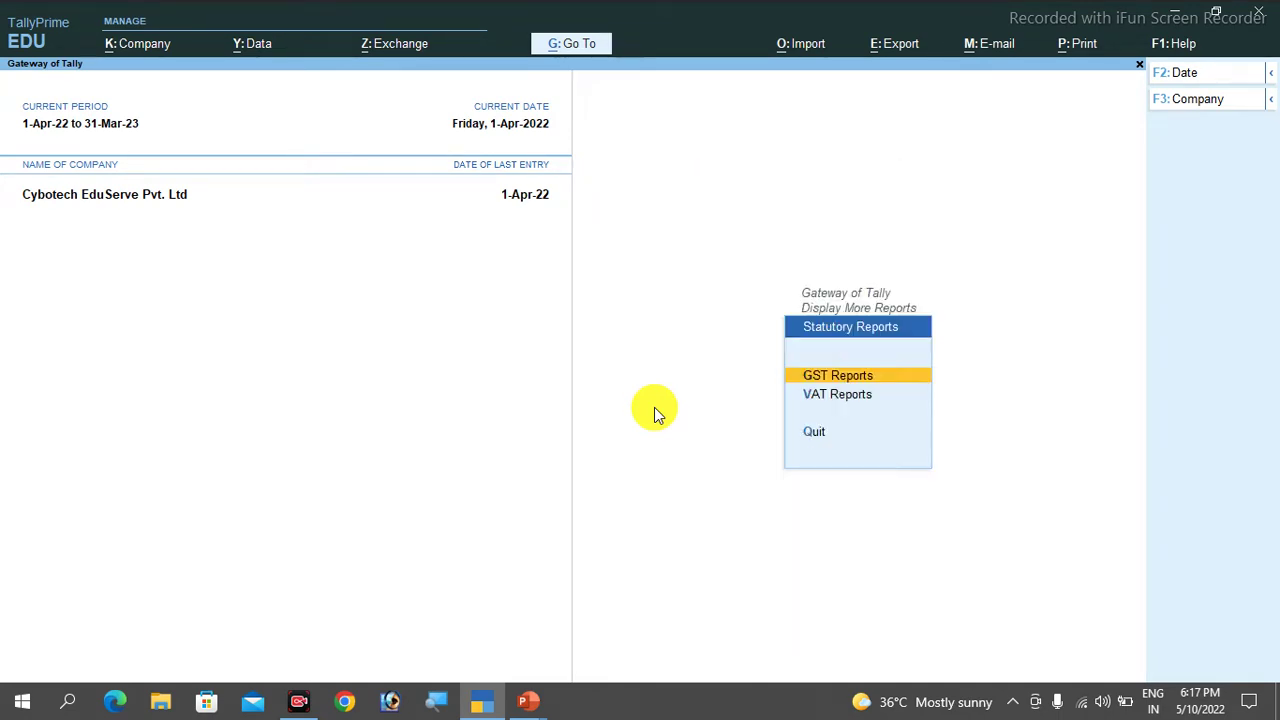
key(Down)
key(Return)
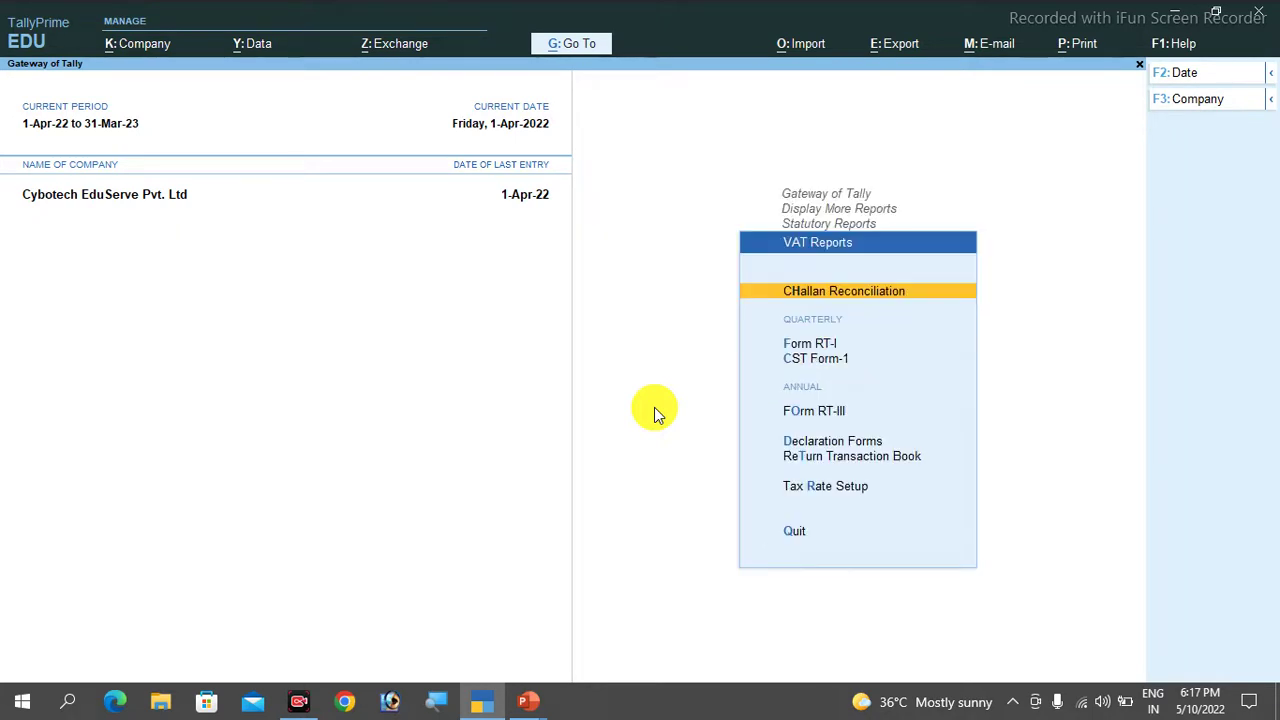
Review the quarterly Form RT-I return for sales, purchases and VAT payable, and return to the Gateway of Tally
key(Down)
key(Down)
key(Up)
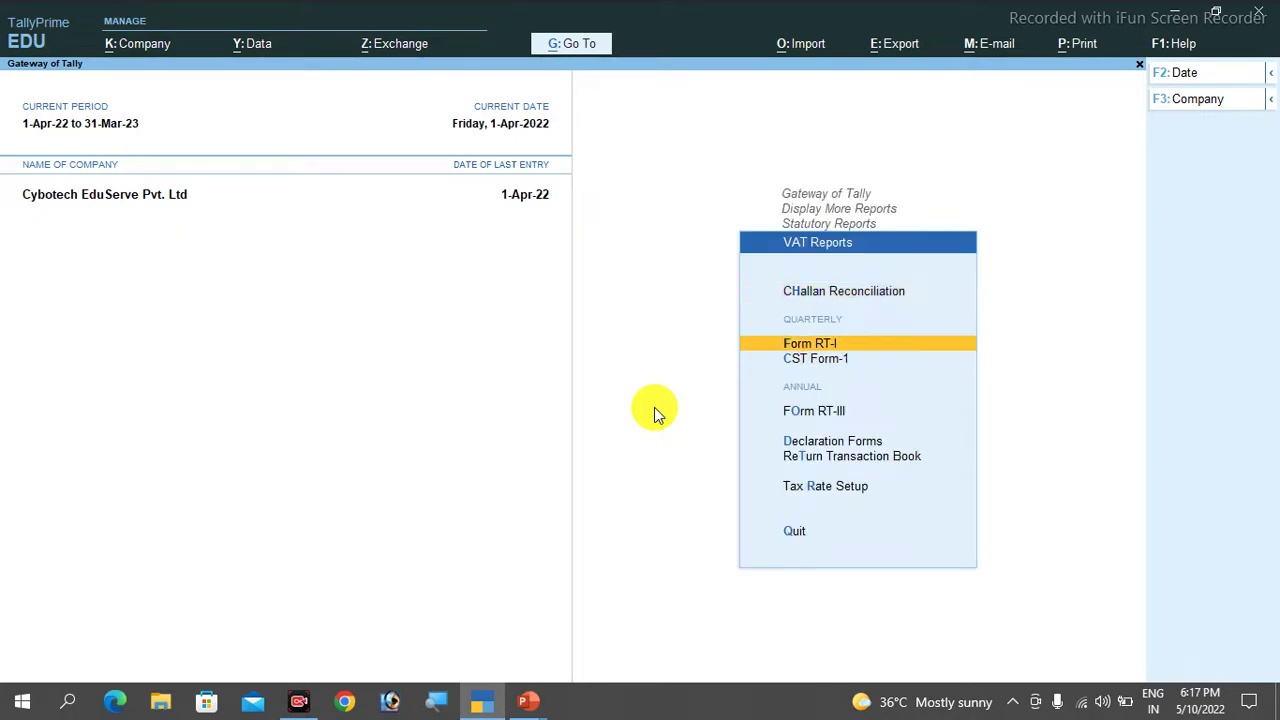
key(Return)
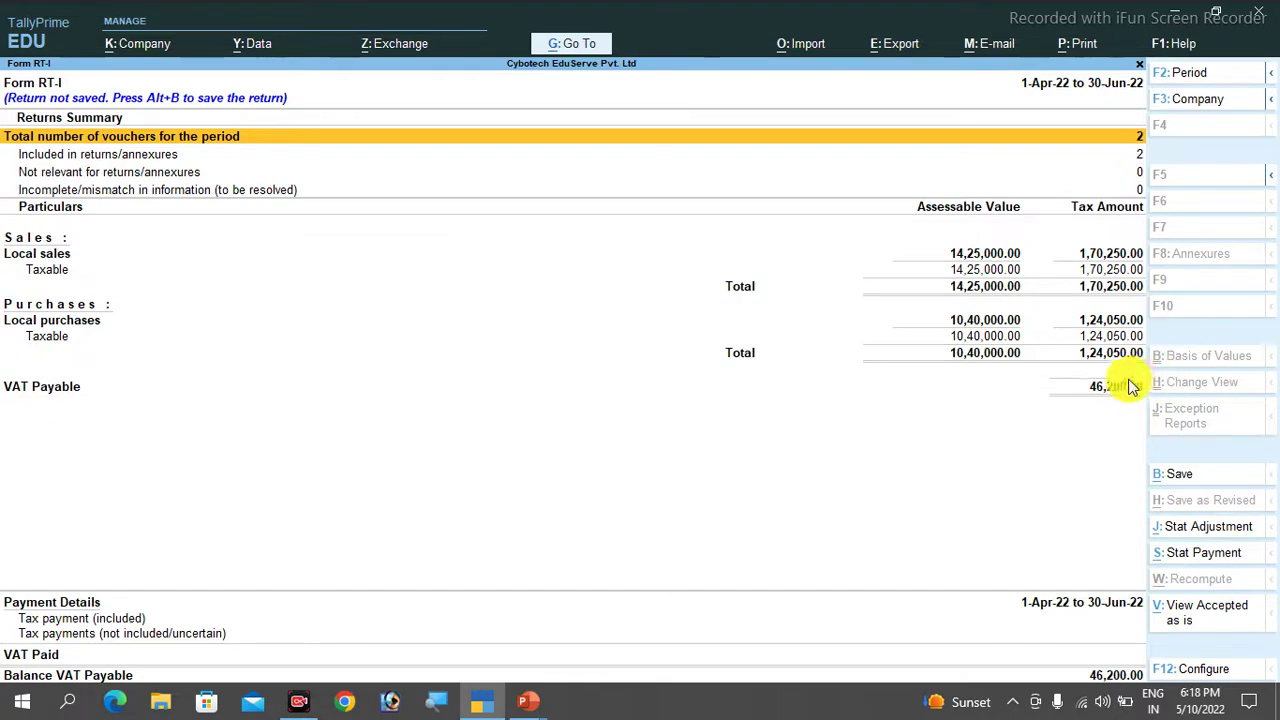
key(Escape)
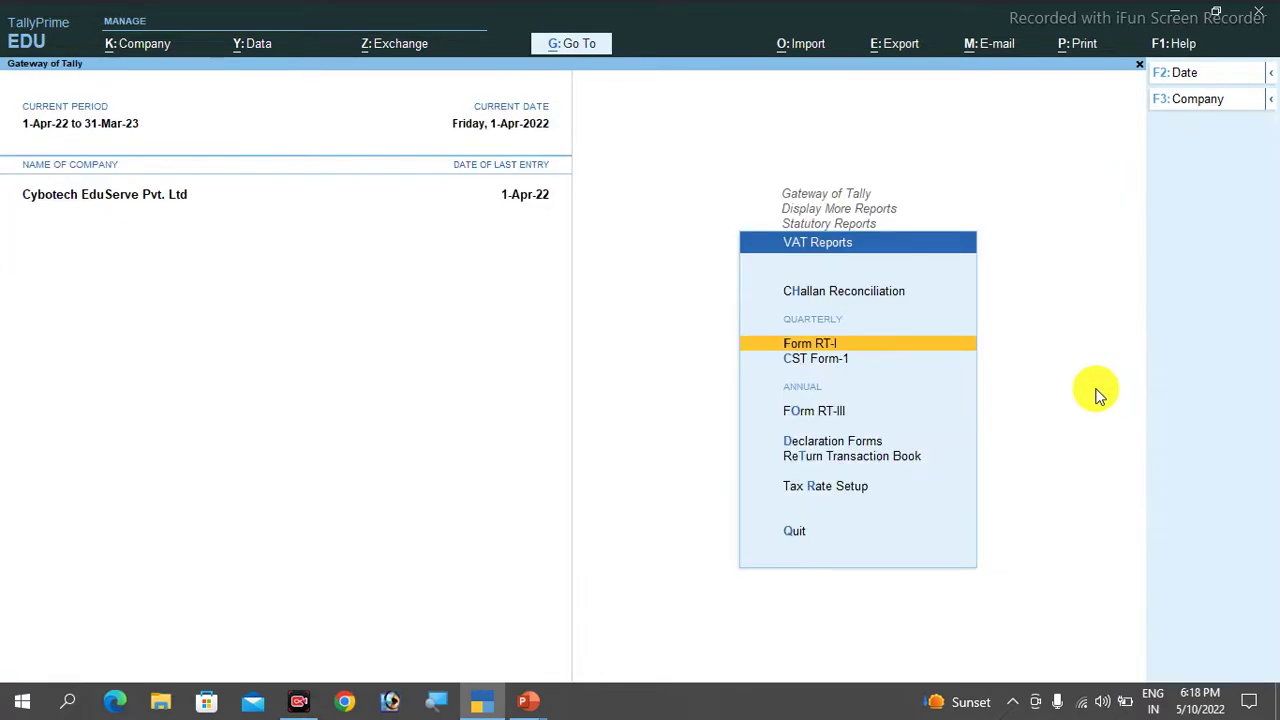
key(Escape)
key(Escape)
key(Escape)
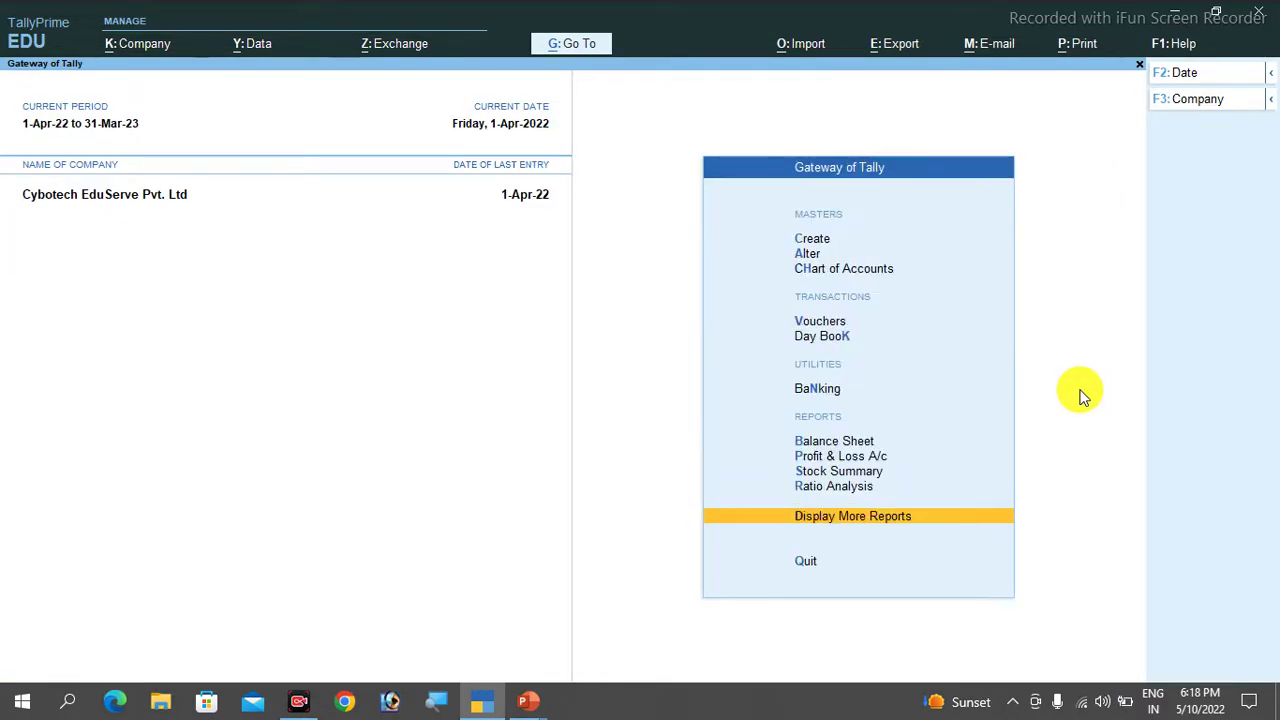
Check the Duties & Taxes liability in the Balance Sheet and close the report
key(Up)
key(Up)
key(Up)
key(Up)
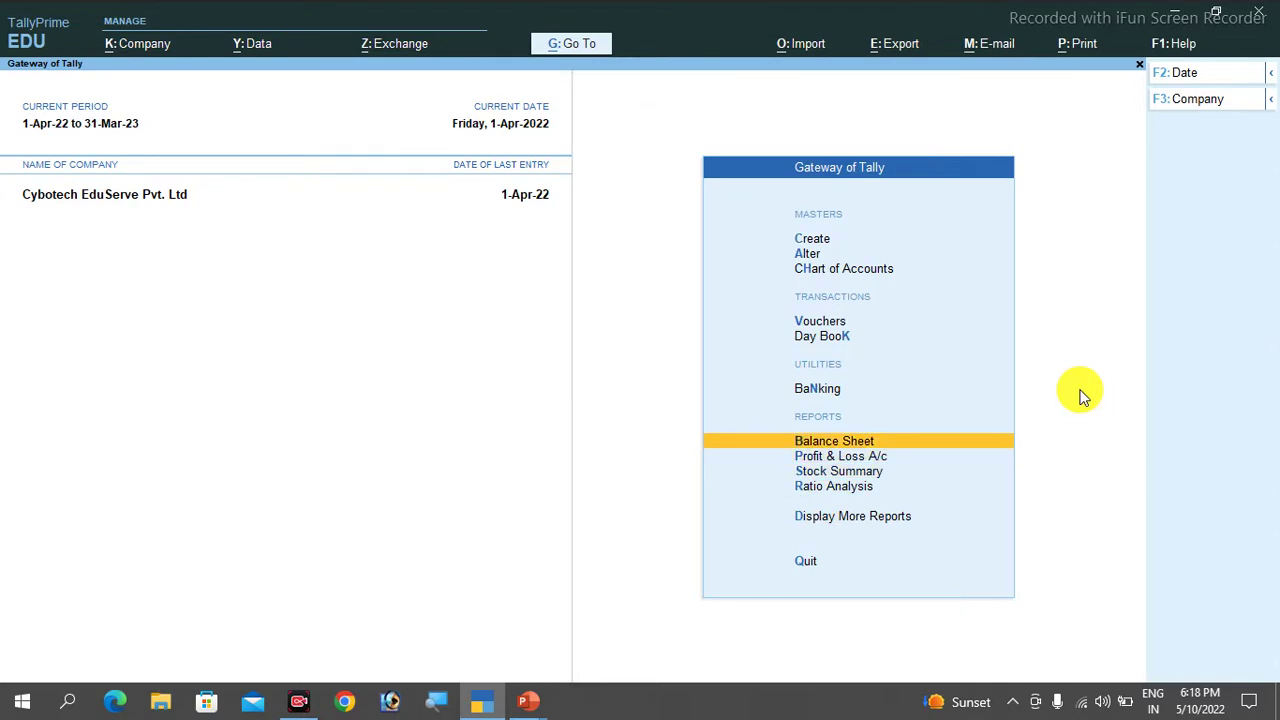
key(Return)
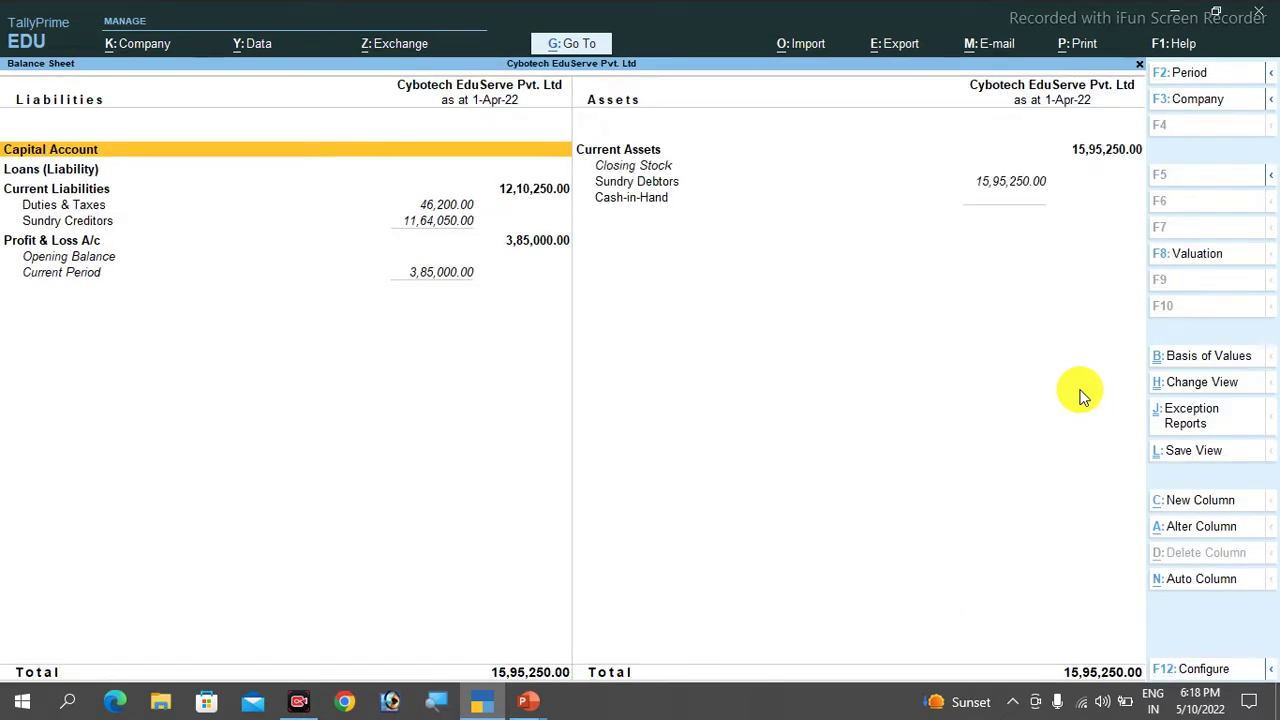
key(Down)
key(Down)
key(Down)
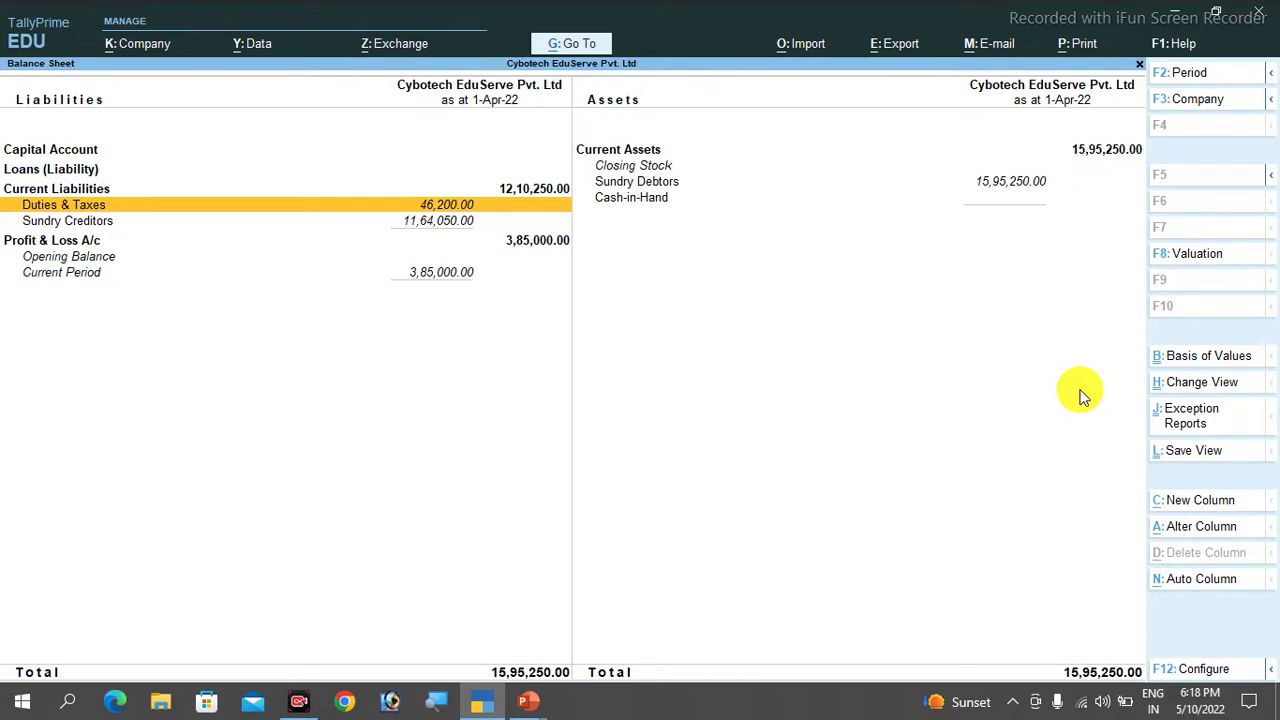
key(Escape)
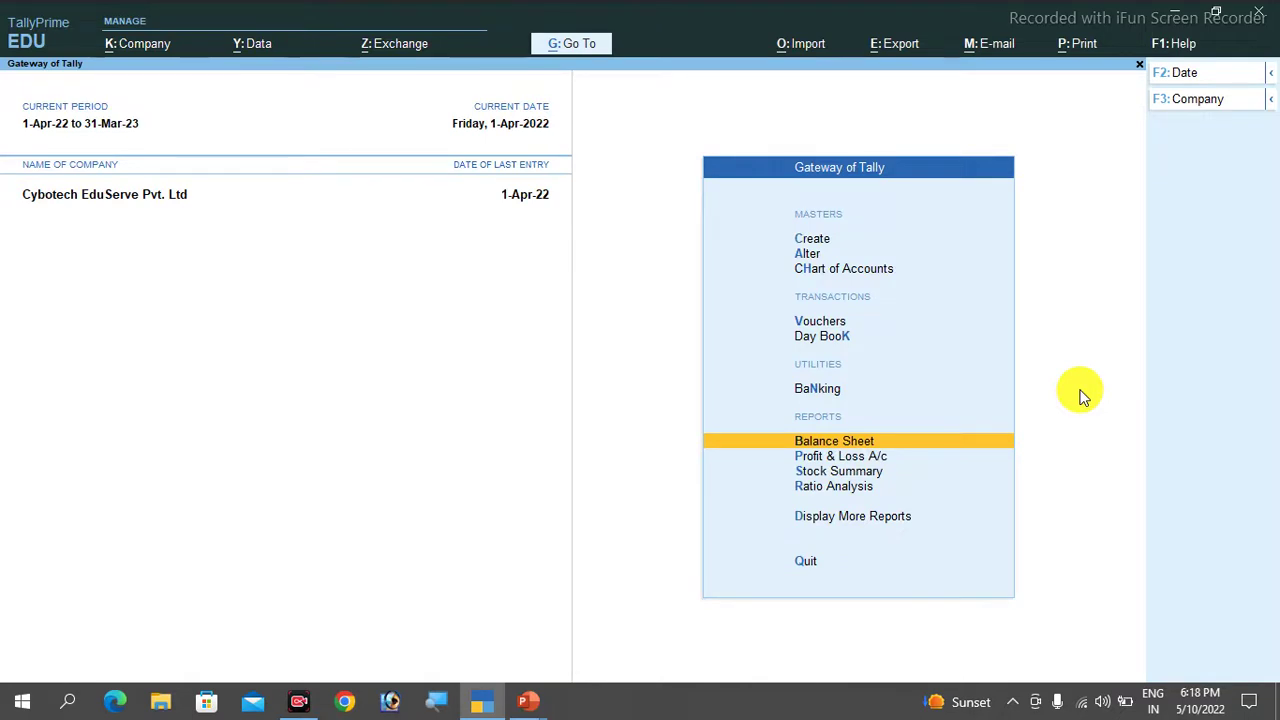